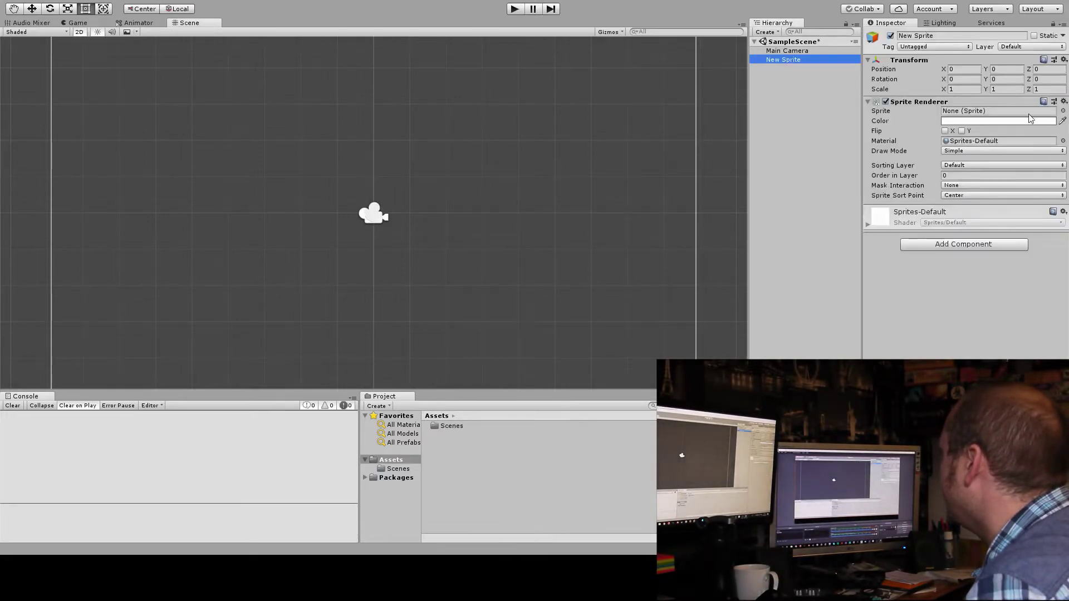
- Start choosing an image for the New Sprite's Sprite Renderer
{"action": "left_click", "coordinate": [1062, 111]}
- Assign the Knob sprite and rename the New Sprite to Bird
{"action": "key", "text": "Return"}
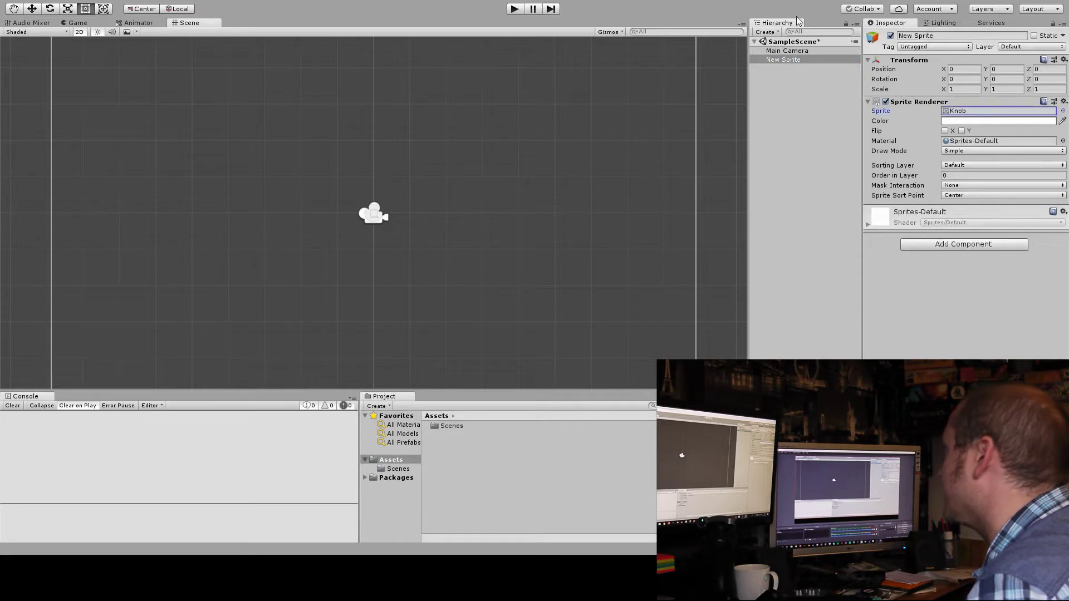
{"action": "left_click", "coordinate": [810, 61]}
{"action": "type", "text": "Bird"}
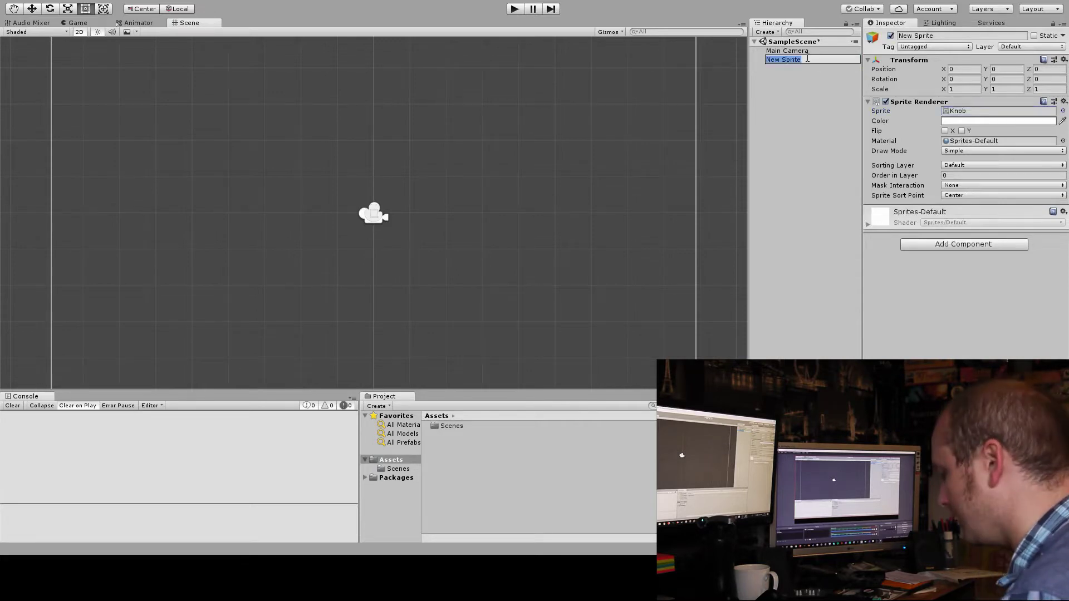
{"action": "key", "text": "Return"}
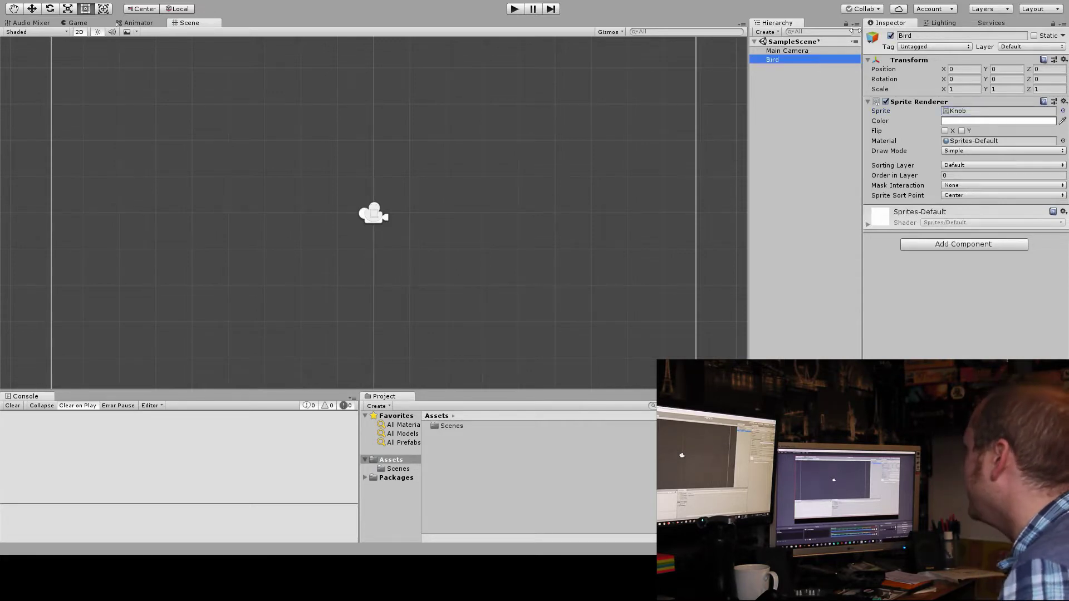
- Add Rigidbody 2D and Circle Collider 2D components to Bird
{"action": "left_click", "coordinate": [922, 245]}
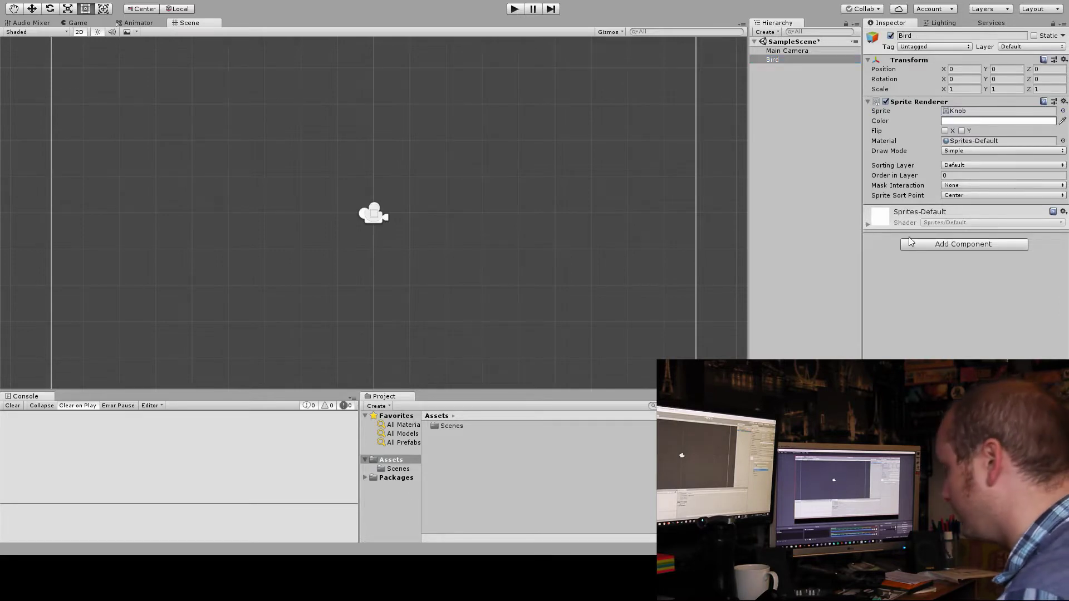
{"action": "key", "text": "Return"}
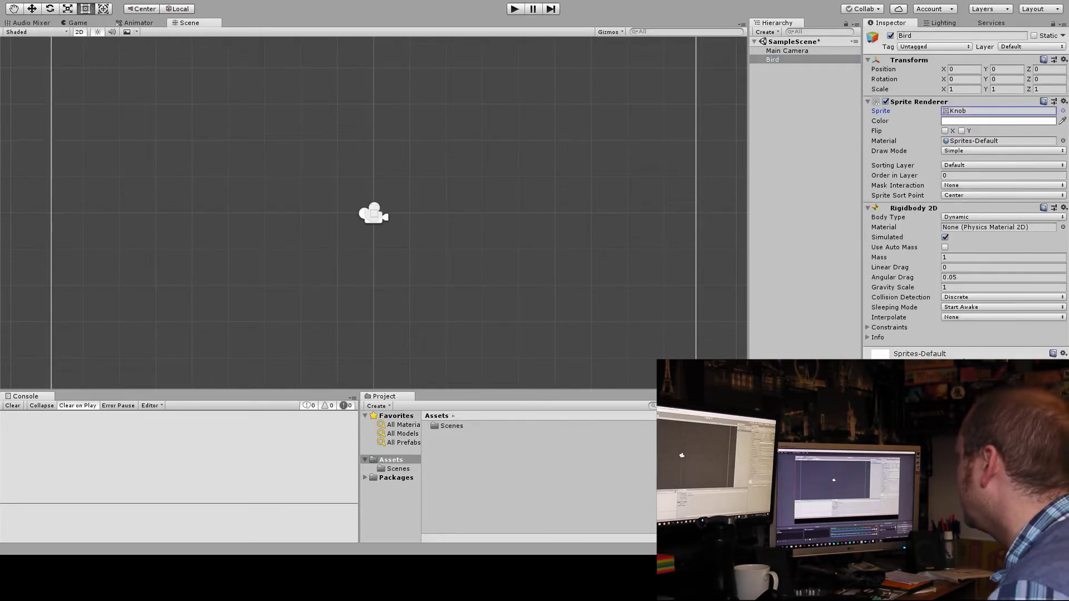
{"action": "key", "text": "Return"}
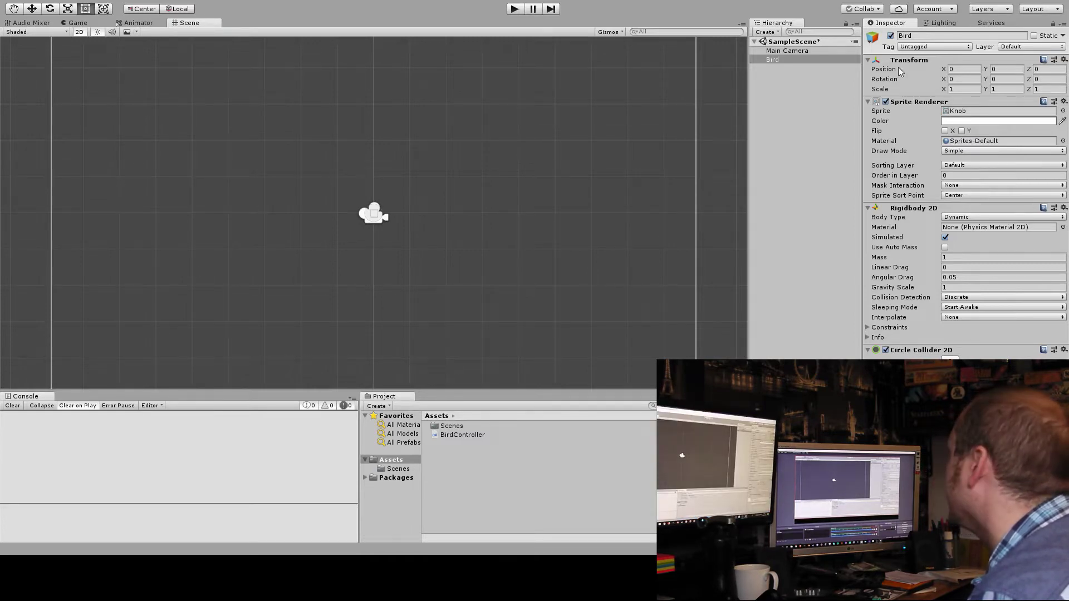
- Go to the project's Input settings from the Edit menu
{"action": "left_click", "coordinate": [34, 2]}
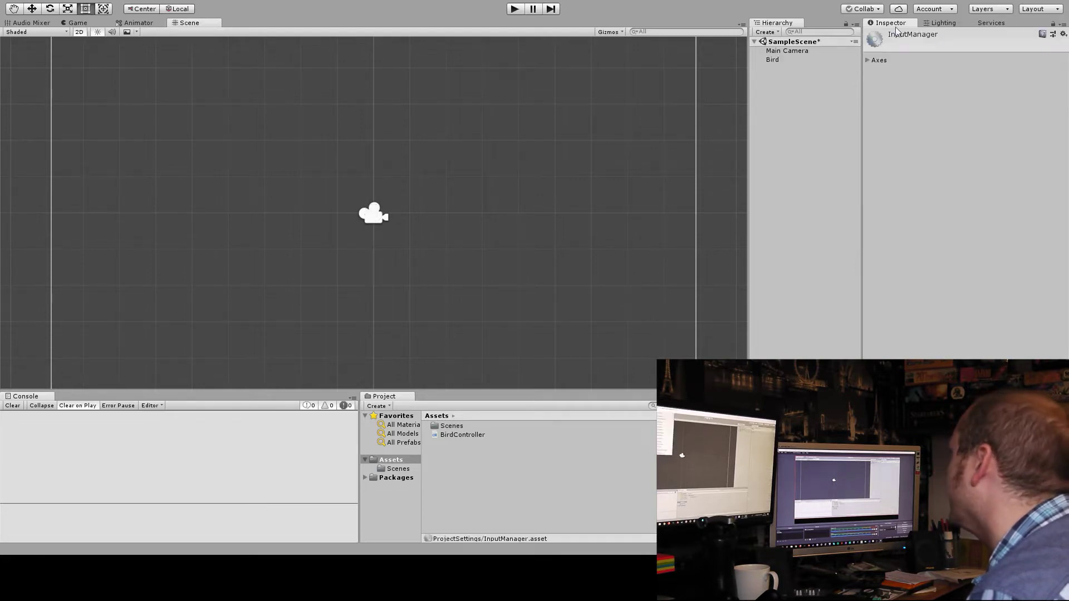
- Expand the input Axes and reveal the Jump axis bound to space
{"action": "left_click", "coordinate": [888, 59]}
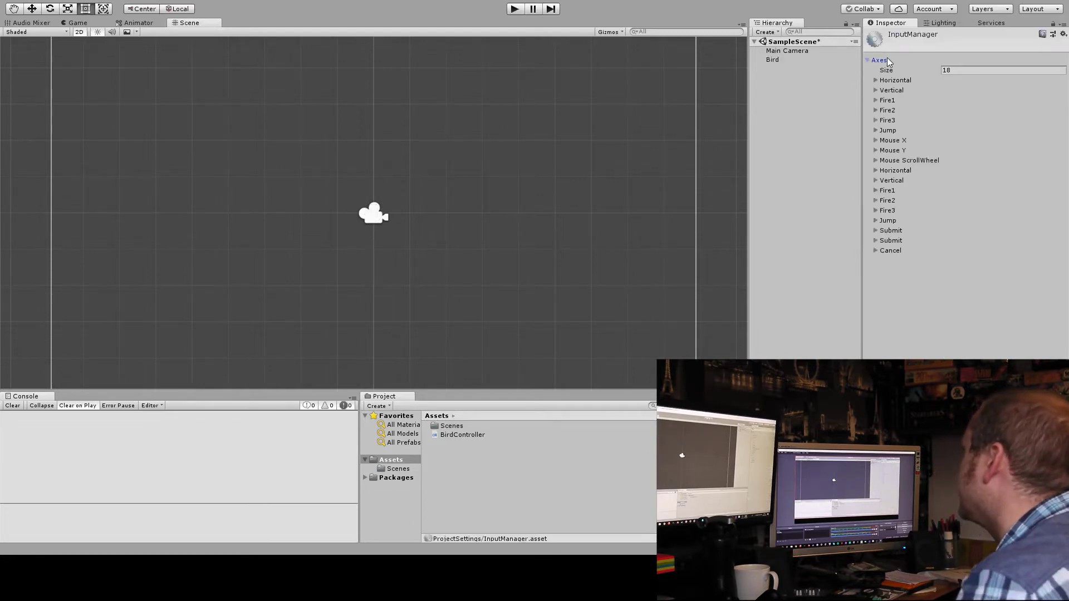
{"action": "left_click", "coordinate": [894, 131]}
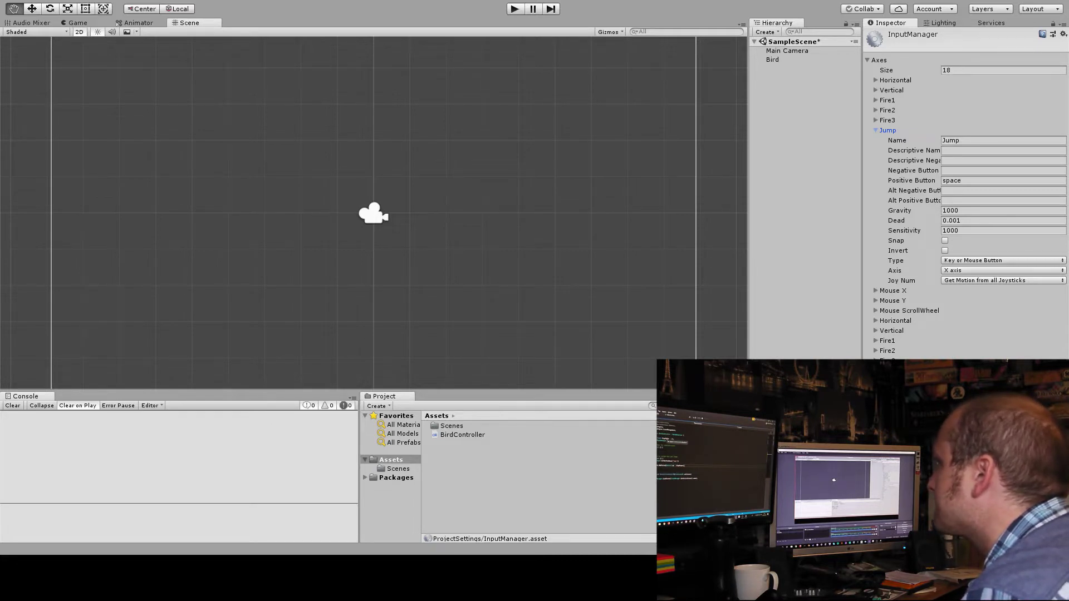
{"action": "key", "text": "t"}
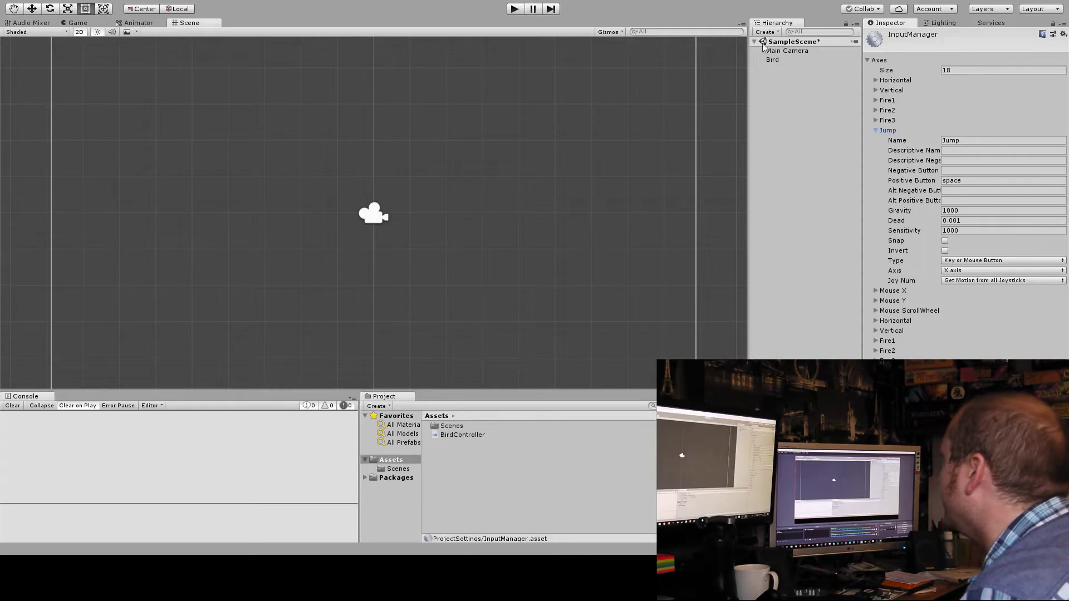
- Run a first test of the scene, then inspect Bird's Rigidbody 2D settings
{"action": "left_click", "coordinate": [515, 9]}
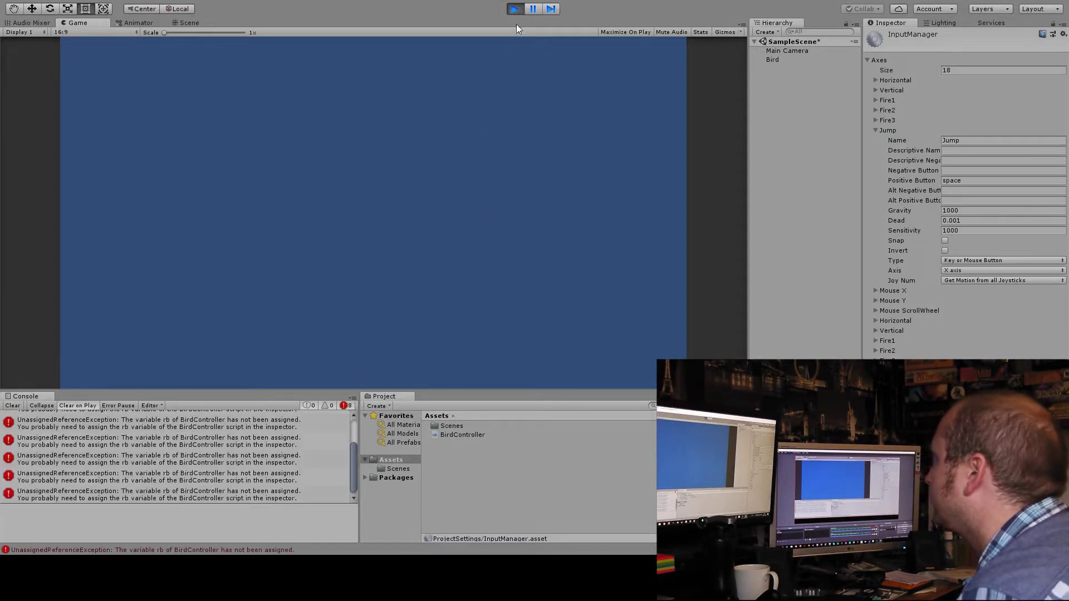
{"action": "left_click", "coordinate": [516, 10]}
{"action": "left_click", "coordinate": [784, 58]}
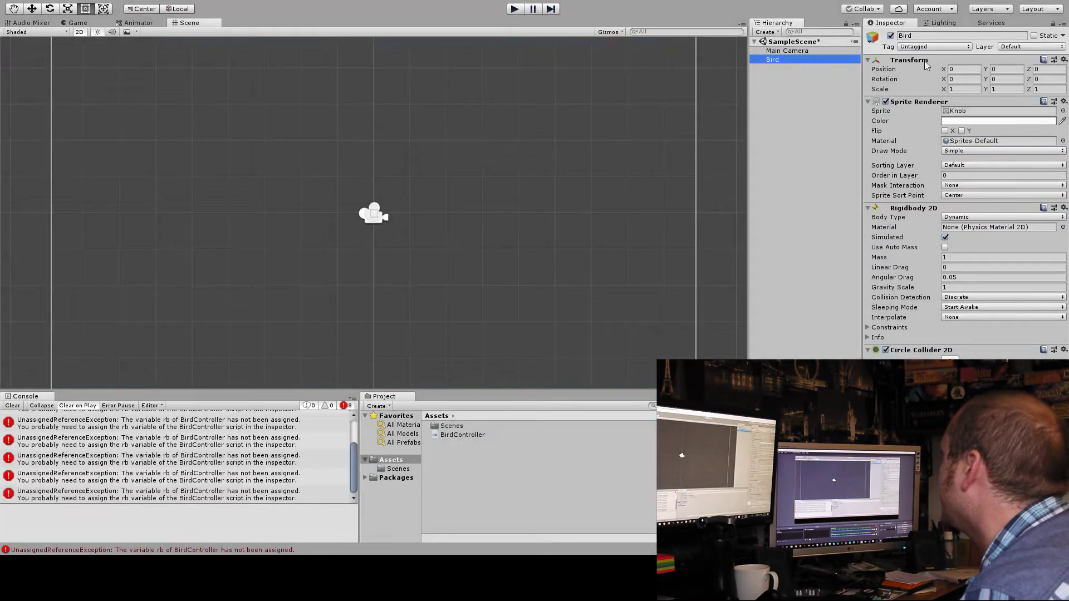
{"action": "left_click", "coordinate": [924, 212]}
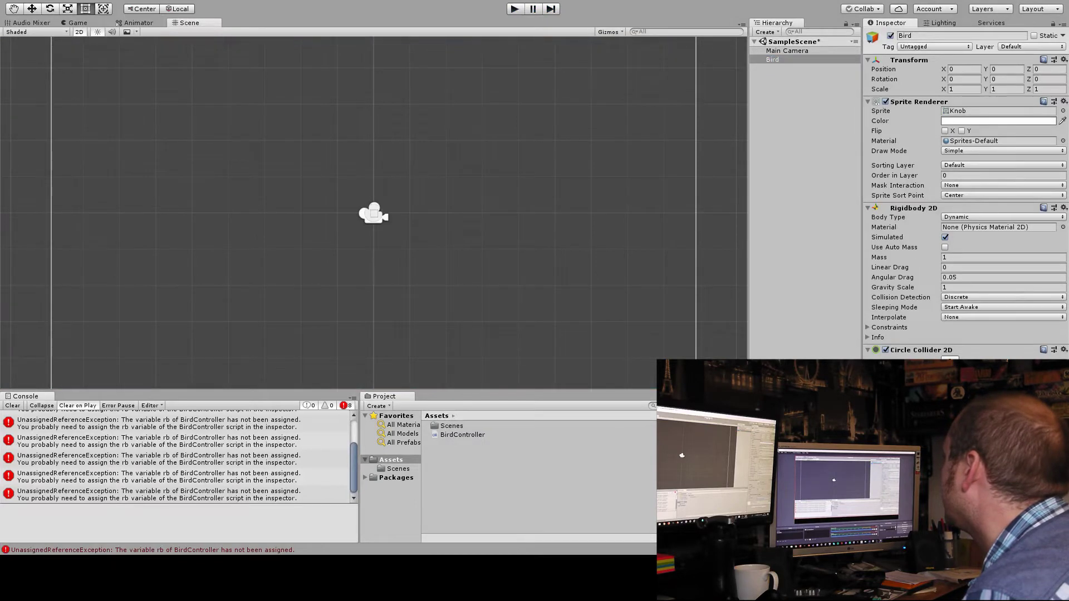
- Run the scene again and stop once the bird has fallen
{"action": "left_click", "coordinate": [516, 11]}
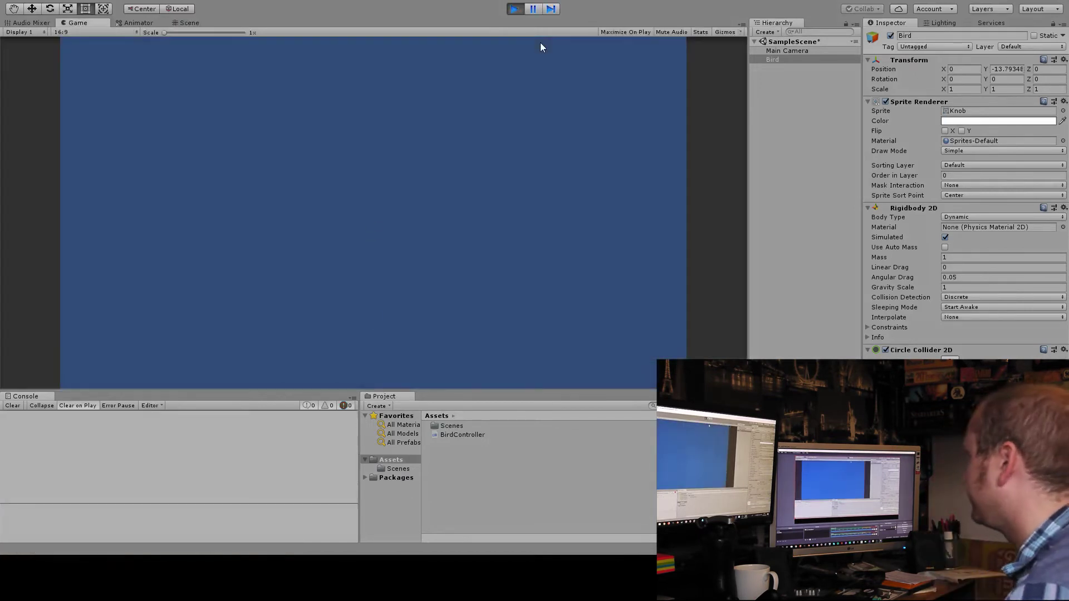
{"action": "left_click", "coordinate": [514, 10]}
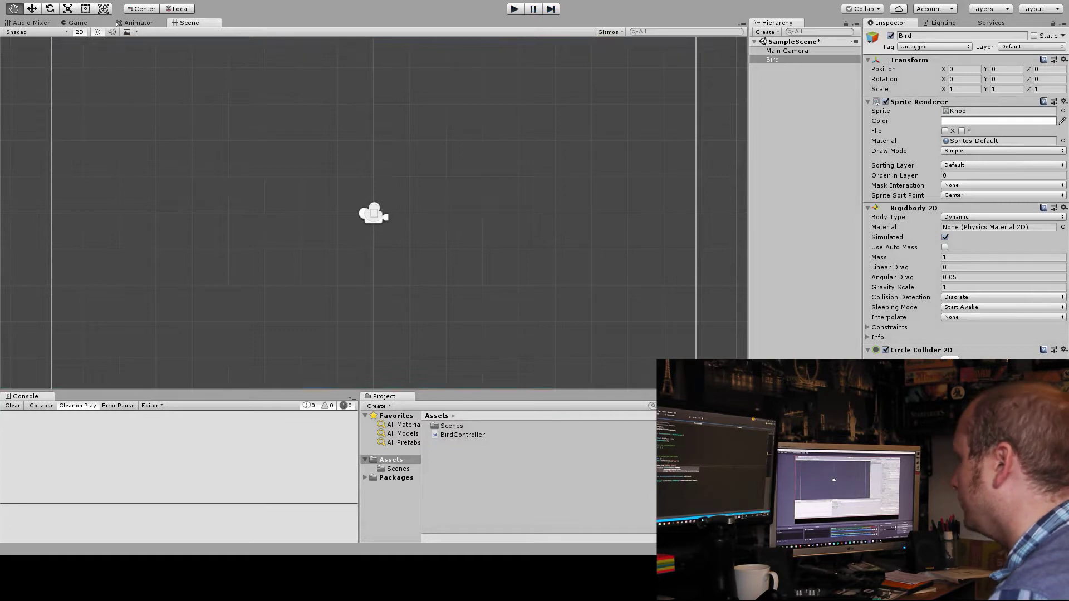
{"action": "key", "text": "t"}
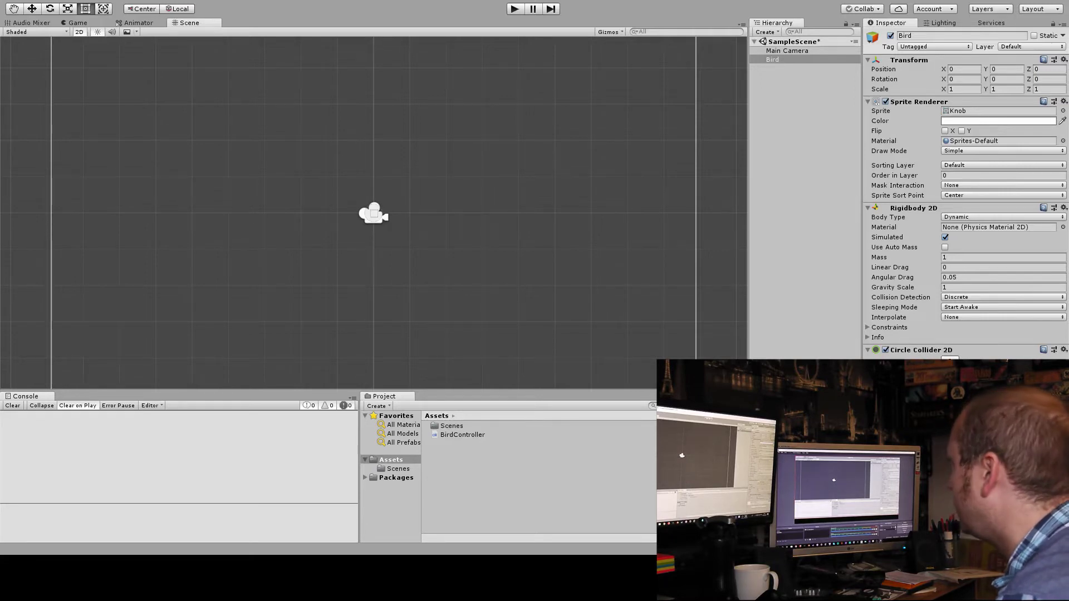
- Play-test twice, making the bird flap with Space to log Adding Power
{"action": "key", "text": "ctrl+p"}
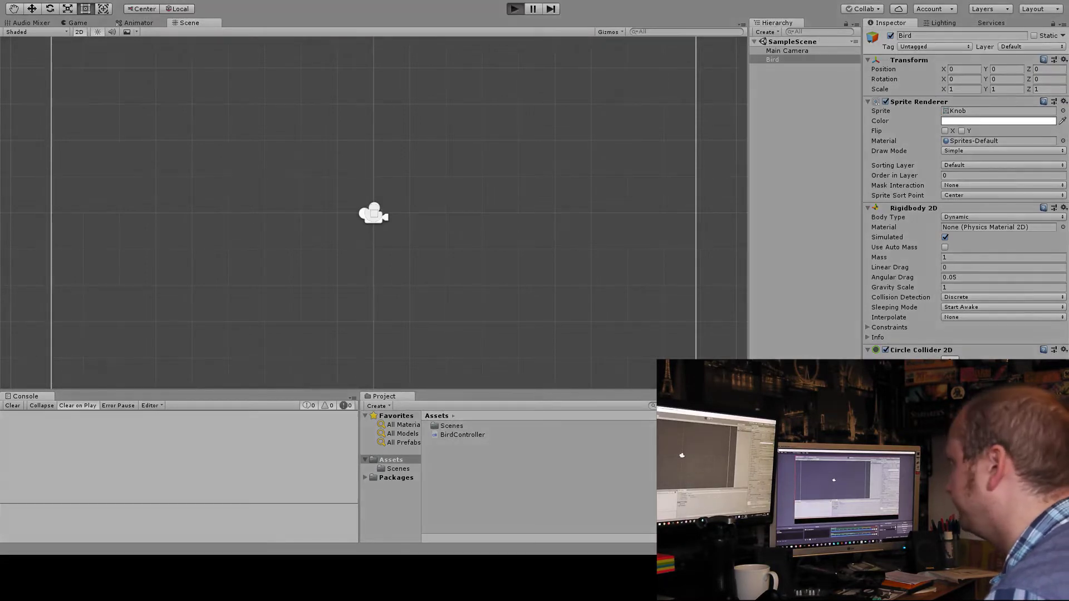
{"action": "key", "text": "space"}
{"action": "key", "text": "space"}
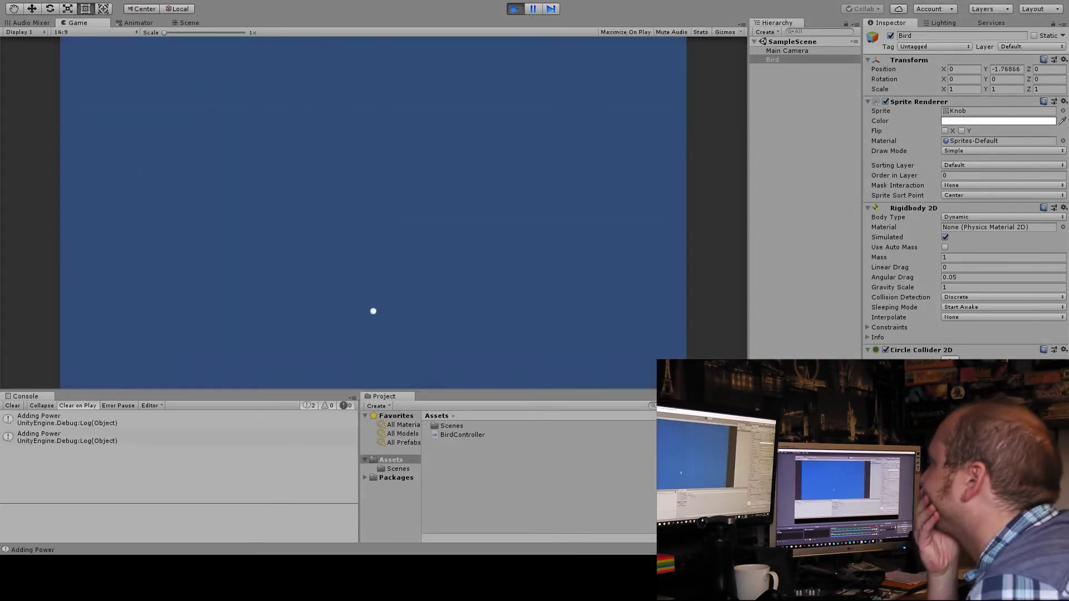
{"action": "key", "text": "space"}
{"action": "key", "text": "space"}
{"action": "key", "text": "space"}
{"action": "key", "text": "space"}
{"action": "key", "text": "space"}
{"action": "key", "text": "ctrl+p"}
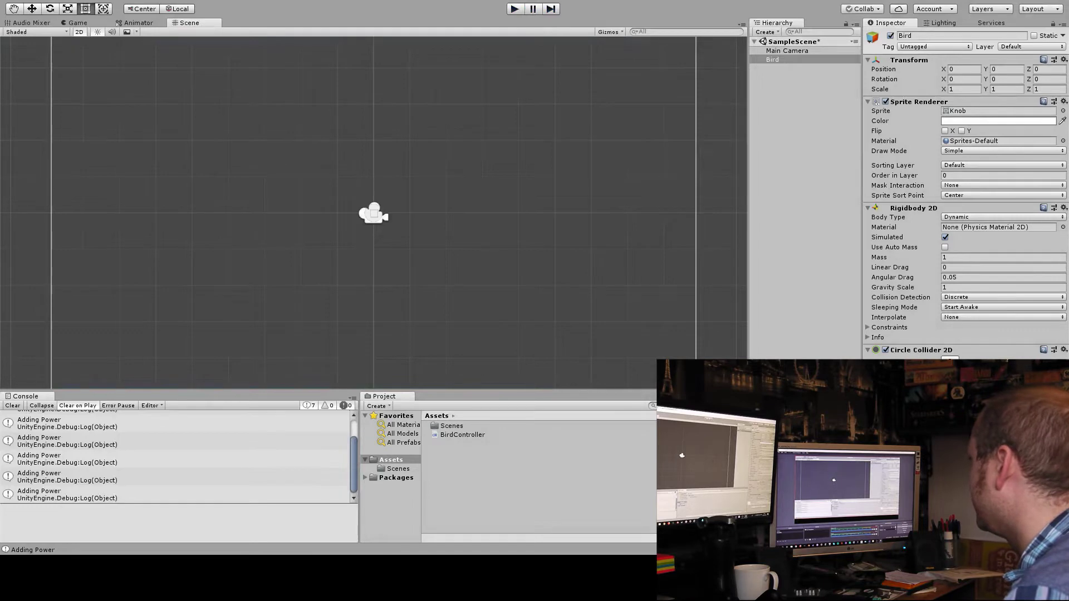
{"action": "key", "text": "ctrl+p"}
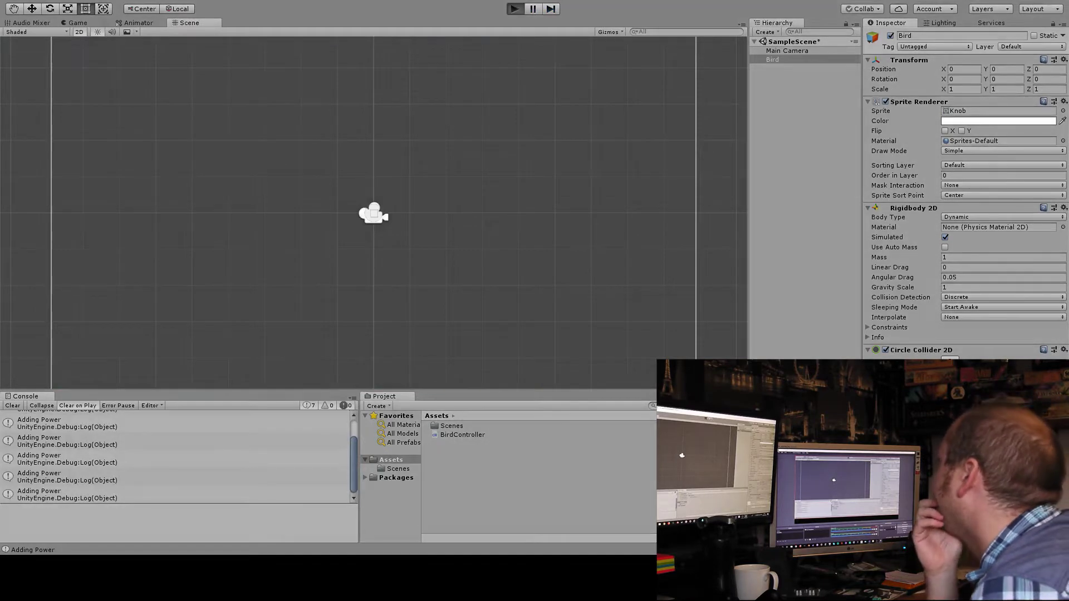
{"action": "key", "text": "space"}
{"action": "key", "text": "space"}
{"action": "key", "text": "ctrl+p"}
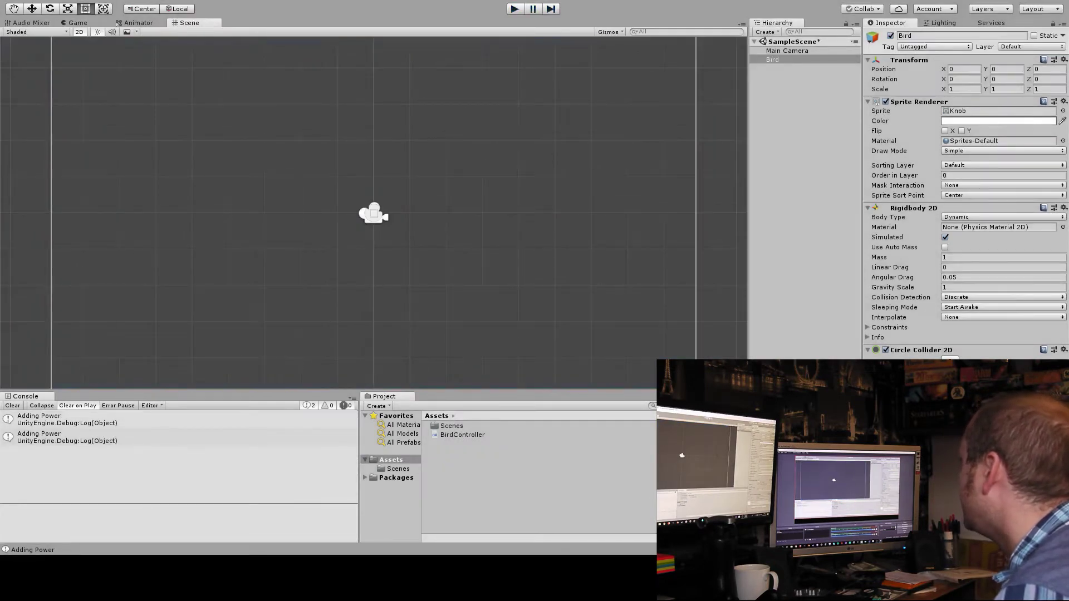
- Test the flap once more, then set Bird's Rigidbody 2D body type to Kinematic
{"action": "key", "text": "ctrl+p"}
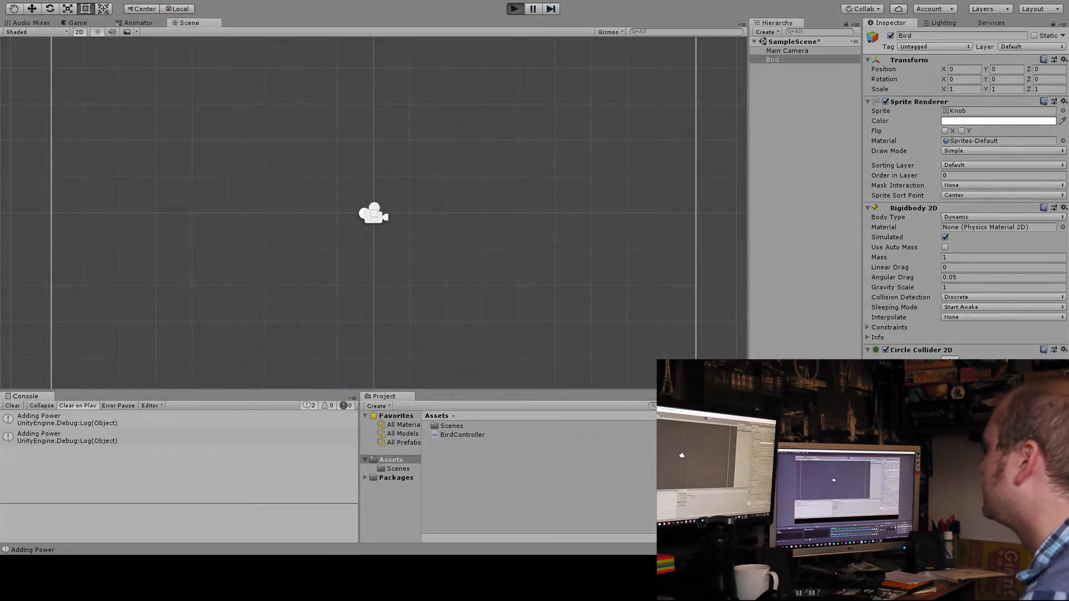
{"action": "key", "text": "space"}
{"action": "key", "text": "ctrl+p"}
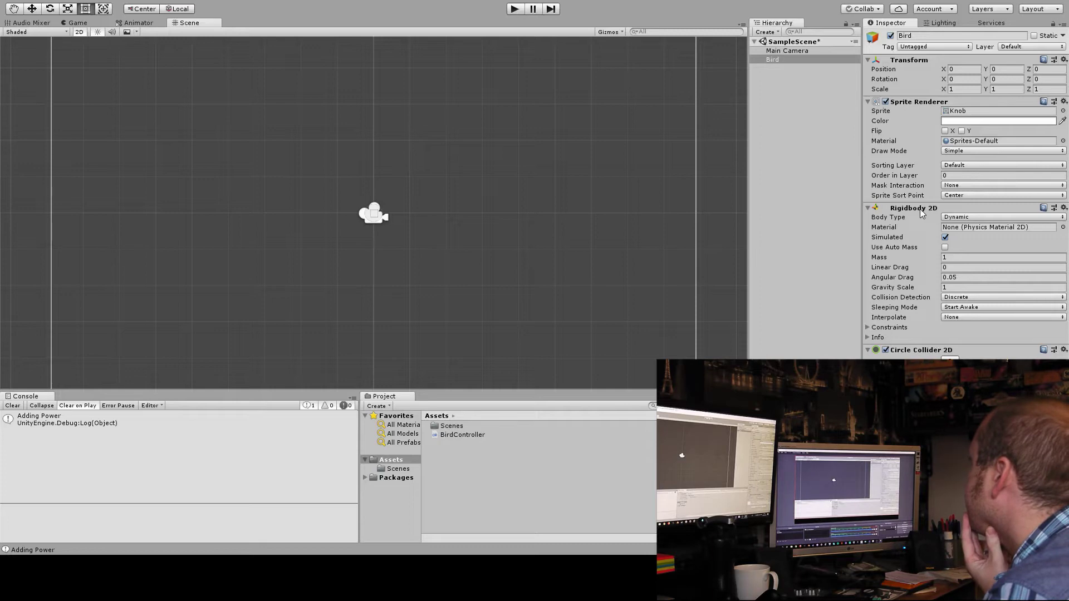
{"action": "left_click", "coordinate": [1002, 216]}
{"action": "left_click", "coordinate": [1002, 226]}
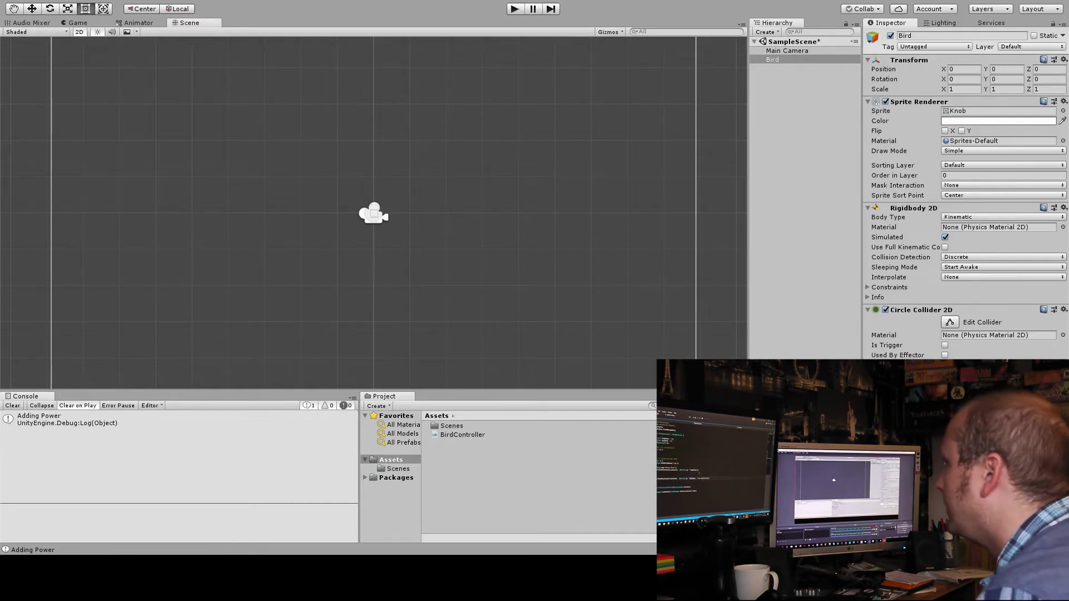
- Attempt a test run, which fails with compiler error CS1525 in BirdController.cs
{"action": "key", "text": "ctrl+p"}
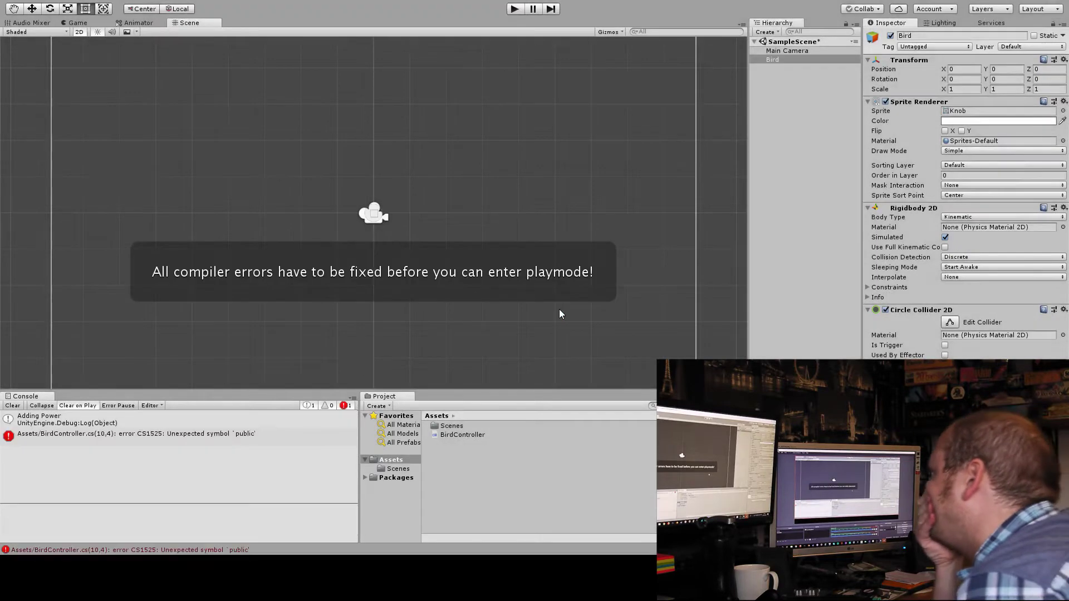
- Fix the CS1525 error in BirdController.cs and retest the Space flap
{"action": "double_click", "coordinate": [186, 440]}
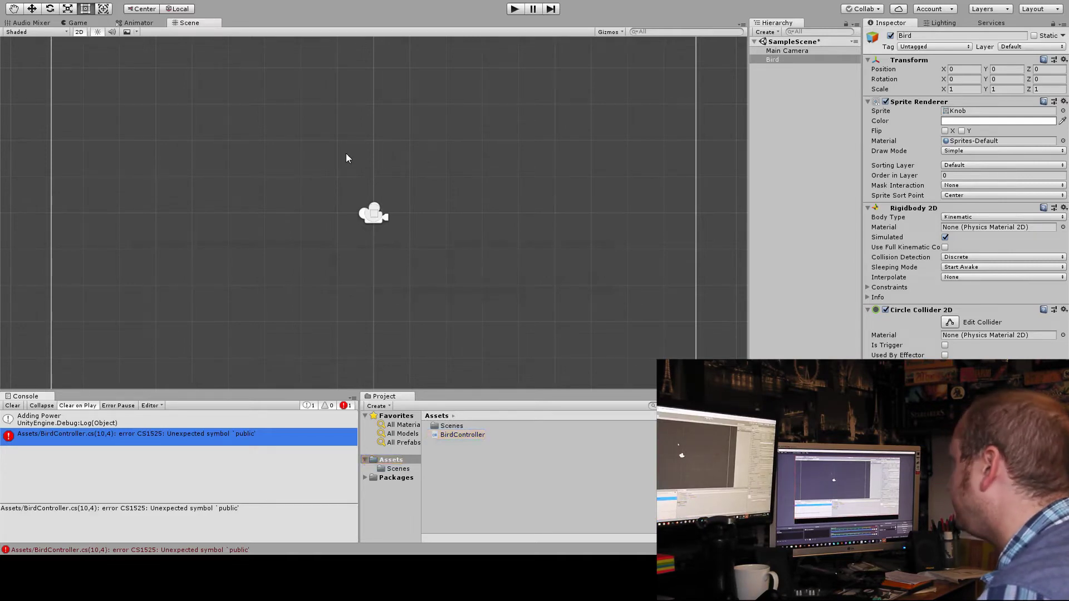
{"action": "key", "text": "ctrl+p"}
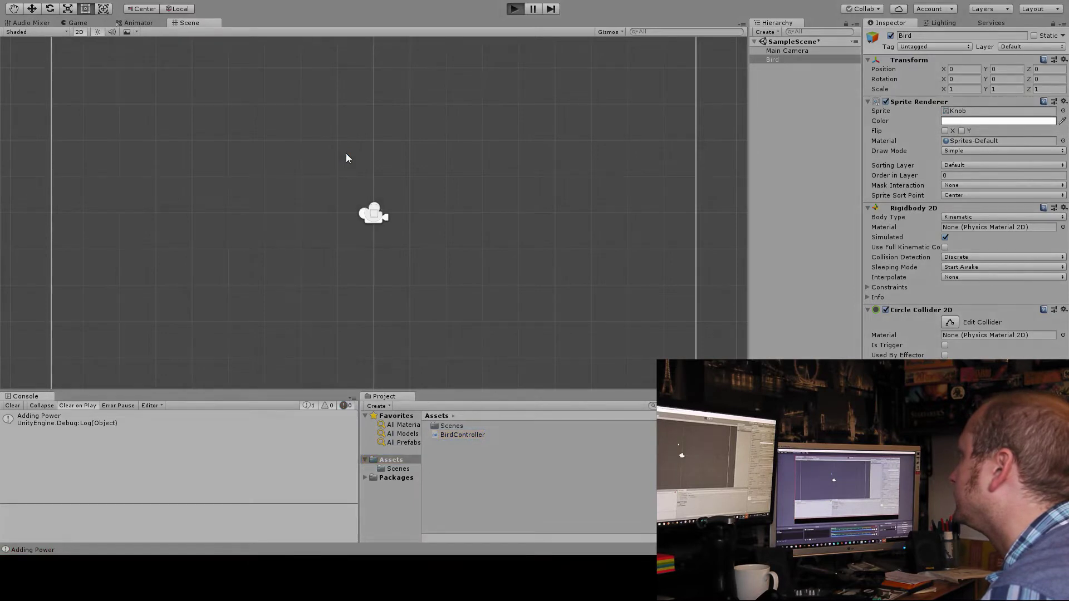
{"action": "key", "text": "space"}
{"action": "key", "text": "space"}
{"action": "key", "text": "space"}
{"action": "key", "text": "space"}
{"action": "key", "text": "space"}
{"action": "key", "text": "ctrl+p"}
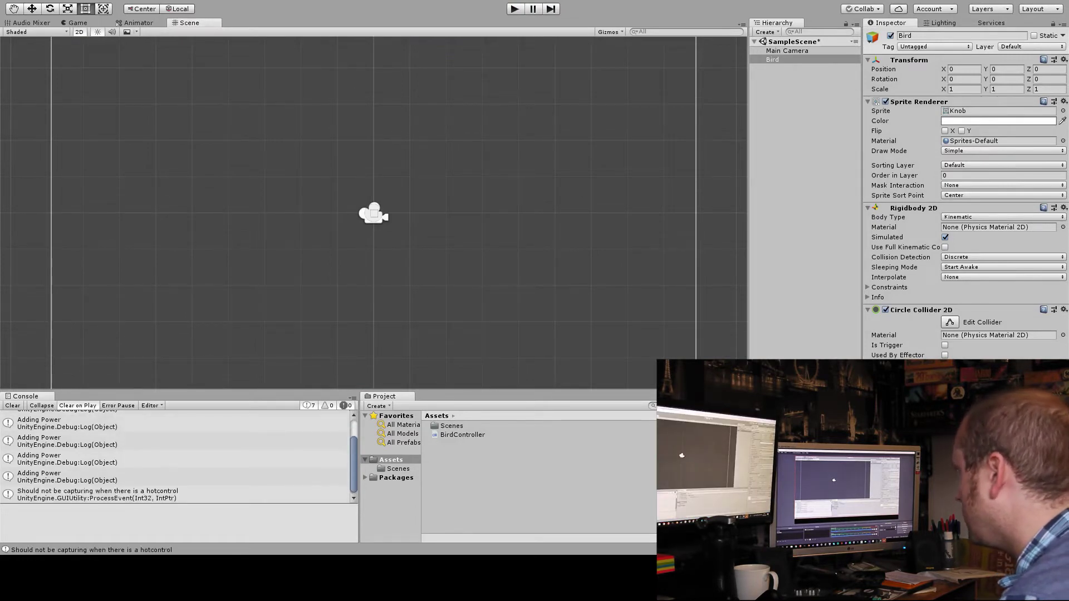
{"action": "key", "text": "ctrl+p"}
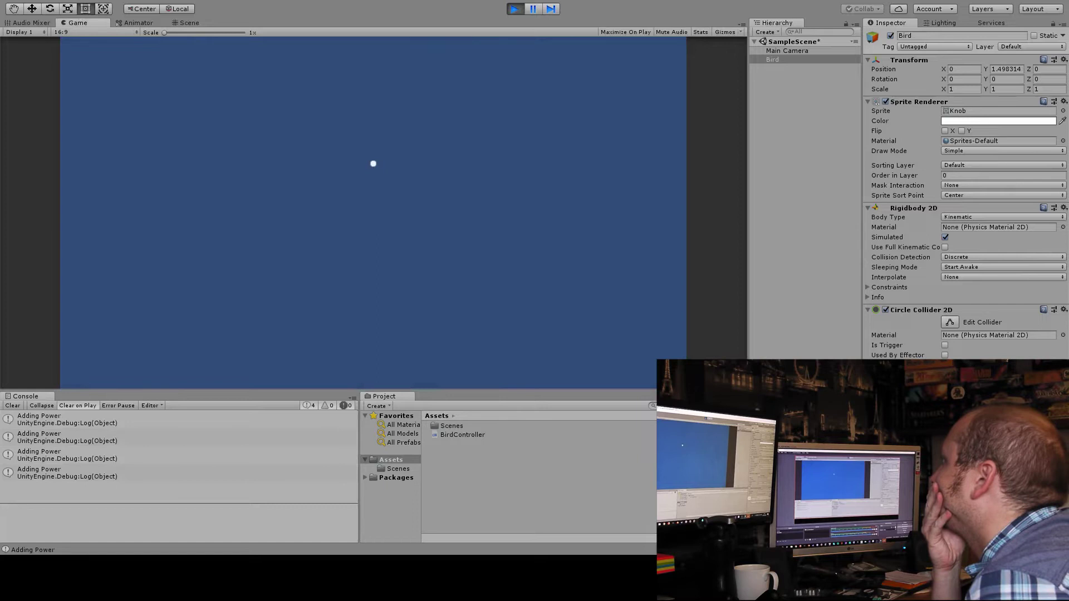
- Stop the game and drag Bird to the frame's top edge at Y 4.25
{"action": "key", "text": "ctrl+p"}
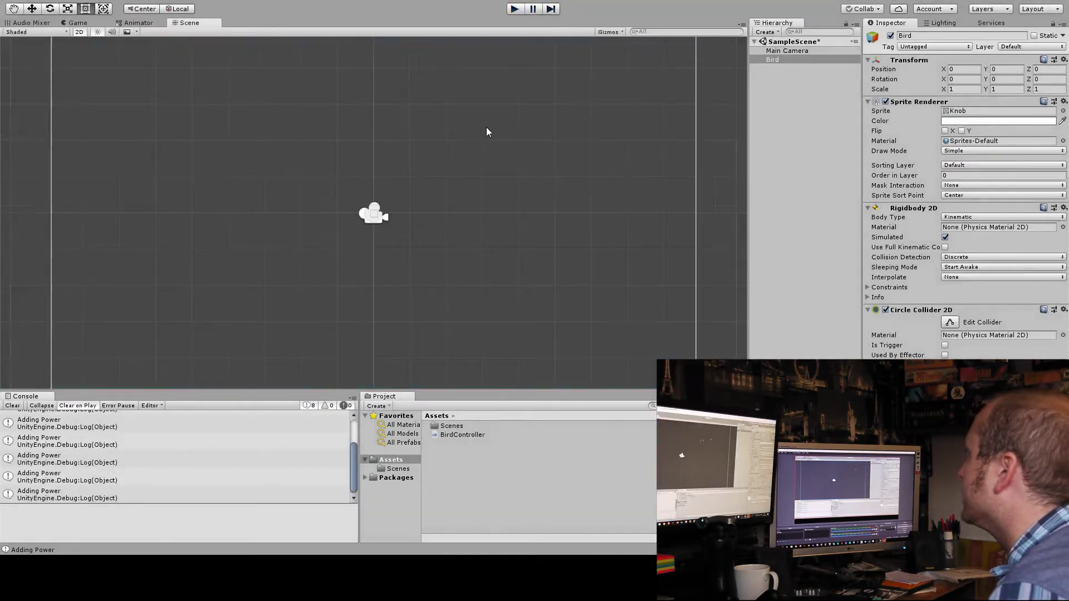
{"action": "scroll", "coordinate": [534, 128], "scroll_direction": "down", "scroll_amount": 2}
{"action": "left_click", "coordinate": [774, 60]}
{"action": "key", "text": "w"}
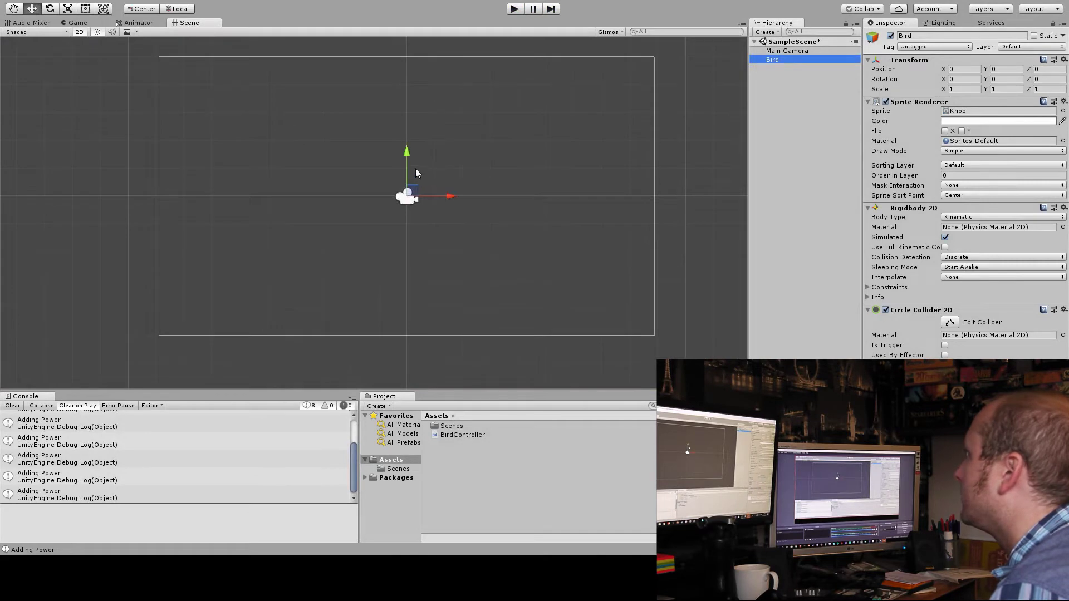
{"action": "left_click_drag", "start_coordinate": [405, 186], "coordinate": [410, 77]}
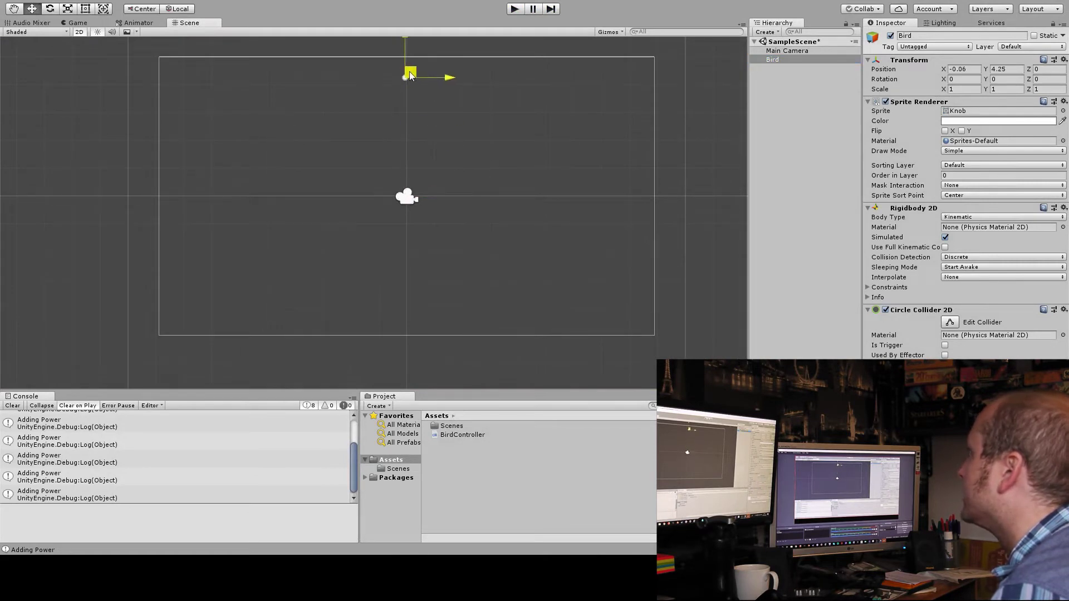
- Try Bird near the frame's bottom, then return it to position 0, 0, 0
{"action": "left_click_drag", "start_coordinate": [411, 77], "coordinate": [414, 302]}
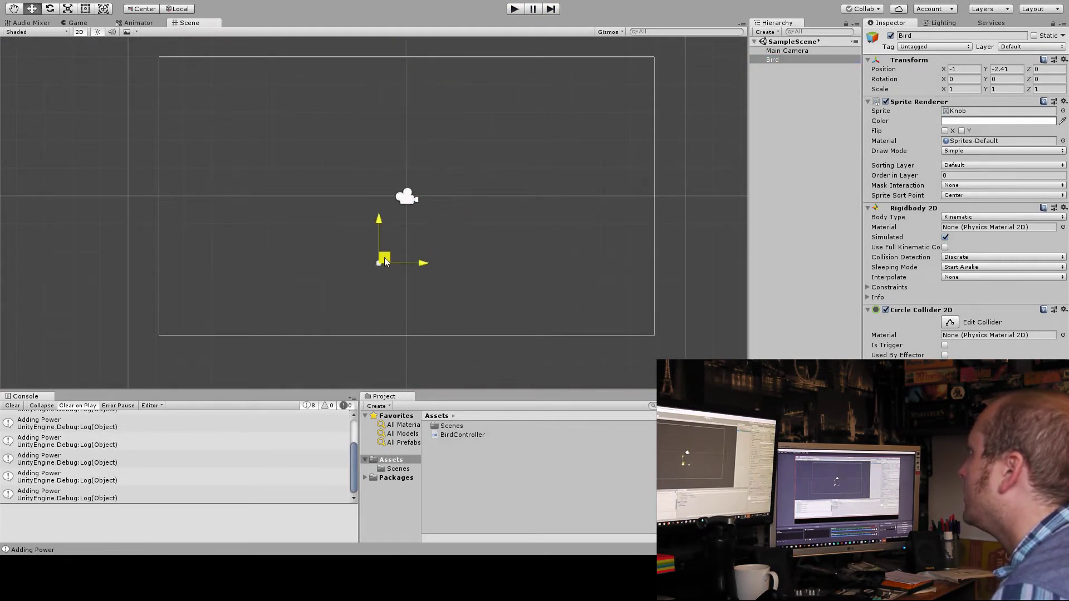
{"action": "left_click", "coordinate": [781, 62]}
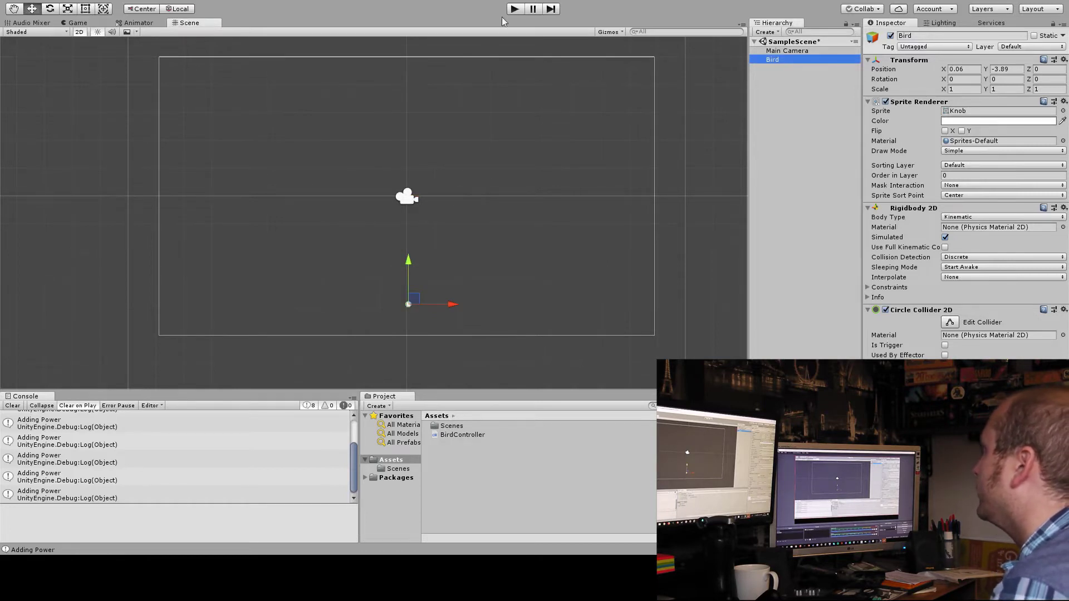
{"action": "key", "text": "ctrl+z"}
{"action": "key", "text": "ctrl+z"}
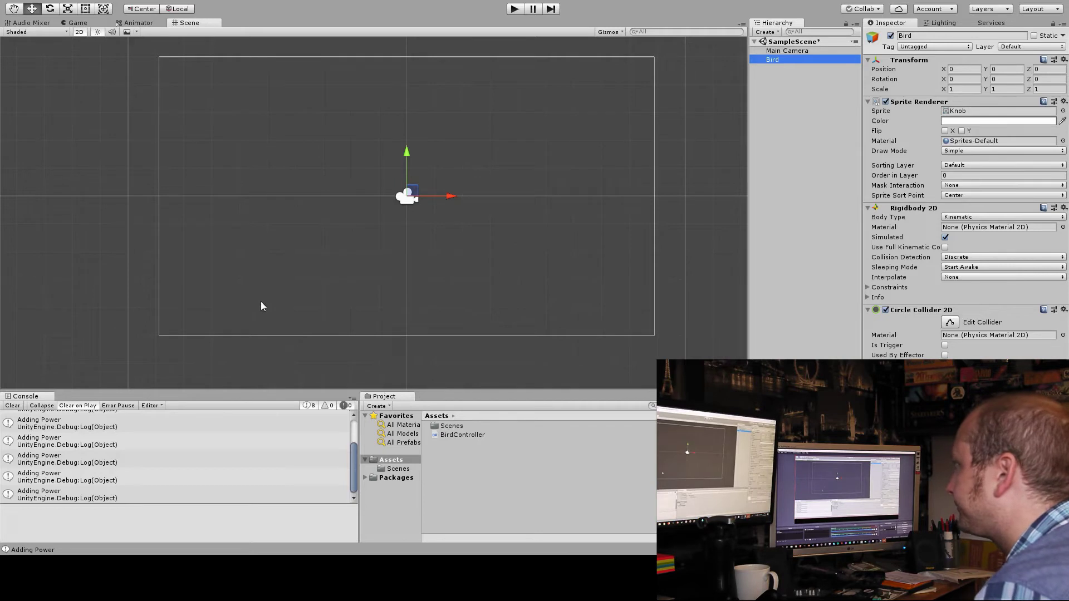
{"action": "key", "text": "q"}
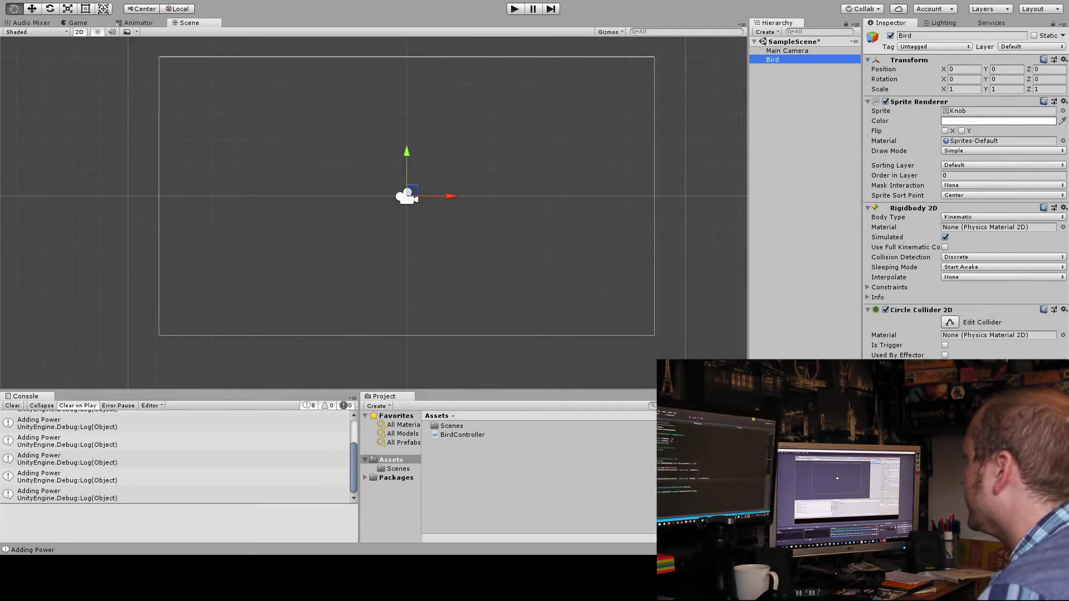
- Create an empty object named Wall and reset its position to the origin
{"action": "key", "text": "w"}
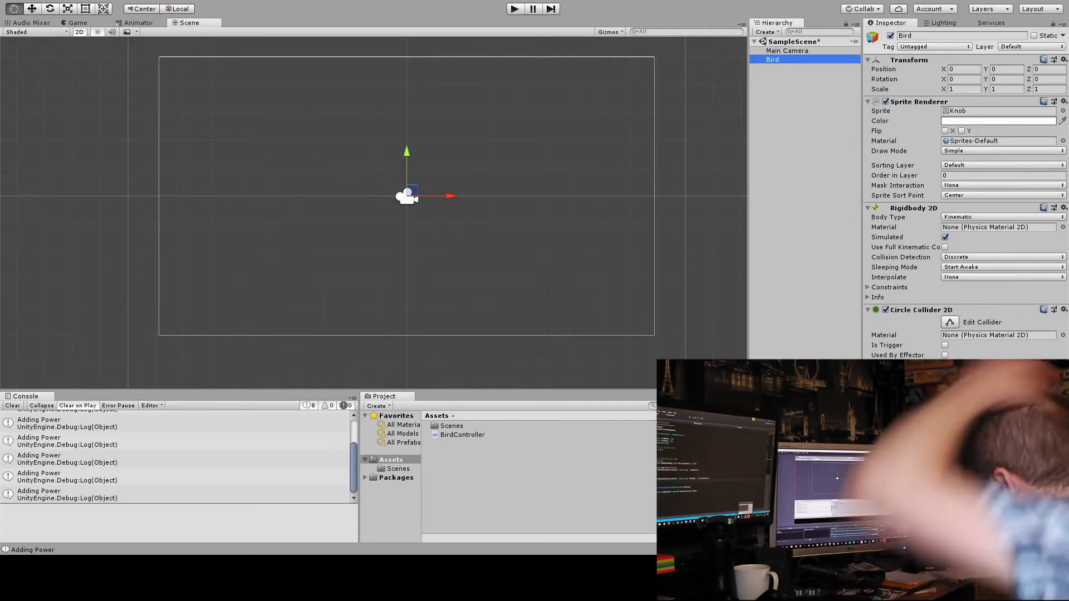
{"action": "left_click", "coordinate": [807, 172]}
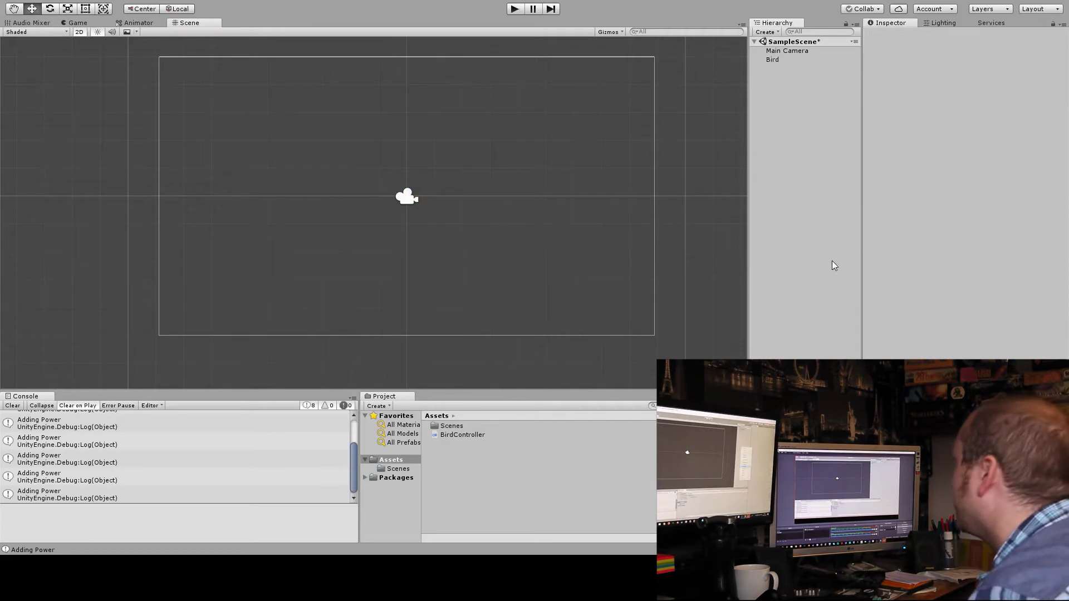
{"action": "key", "text": "ctrl+shift+n"}
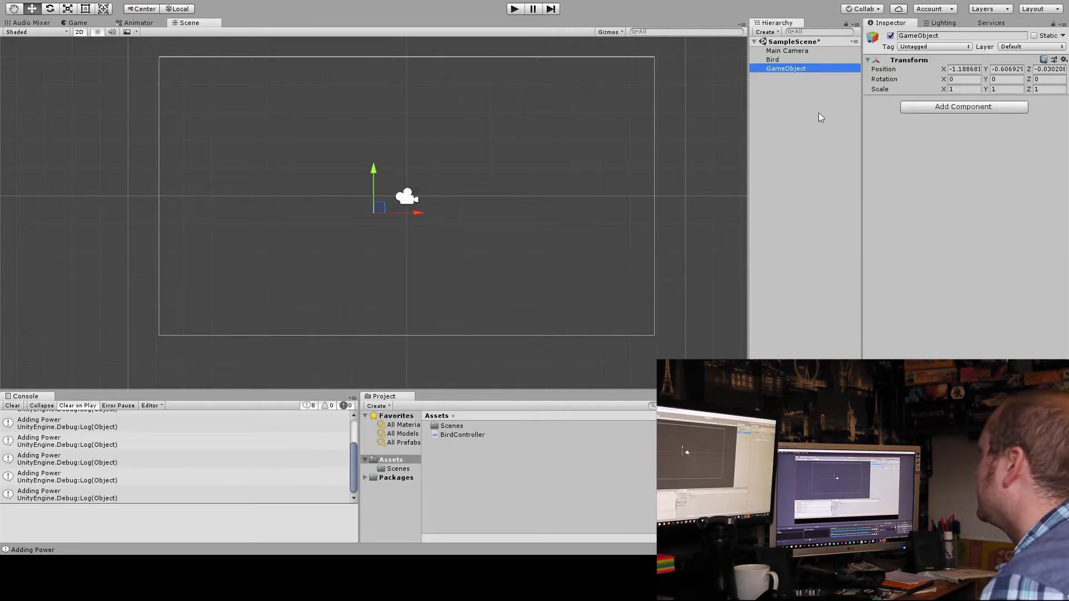
{"action": "key", "text": "F2"}
{"action": "type", "text": "Wall"}
{"action": "key", "text": "Return"}
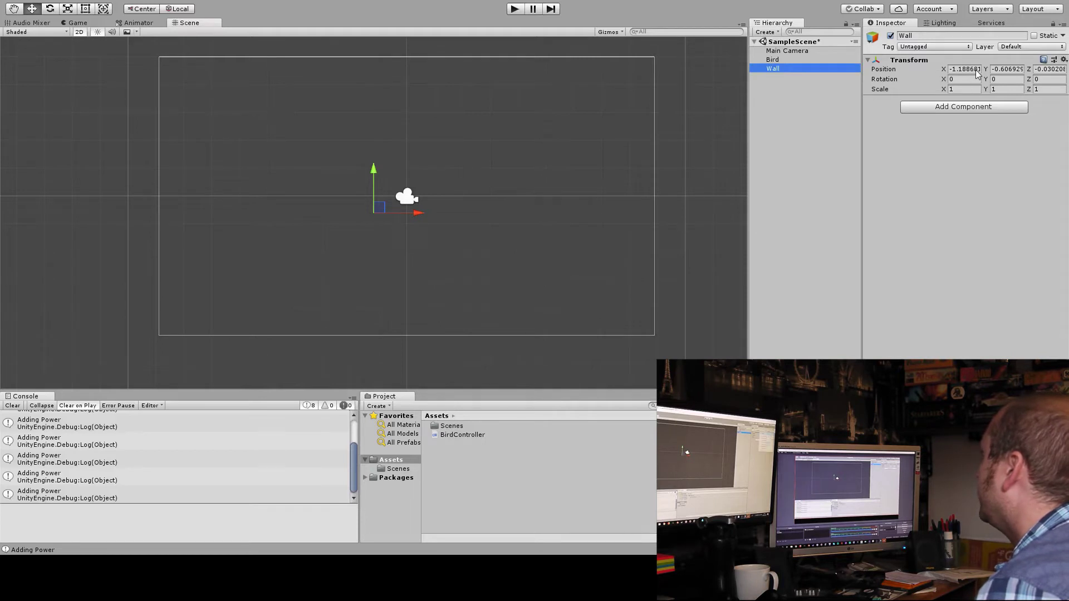
{"action": "left_click", "coordinate": [791, 69]}
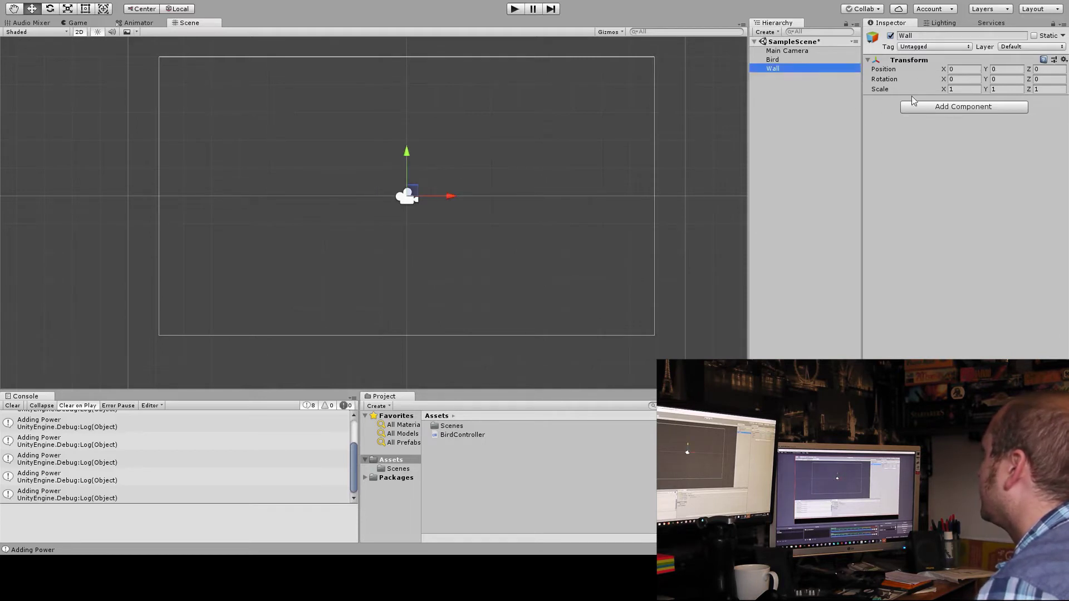
- Add a Background sprite as a child of Wall and duplicate it
{"action": "right_click", "coordinate": [807, 67]}
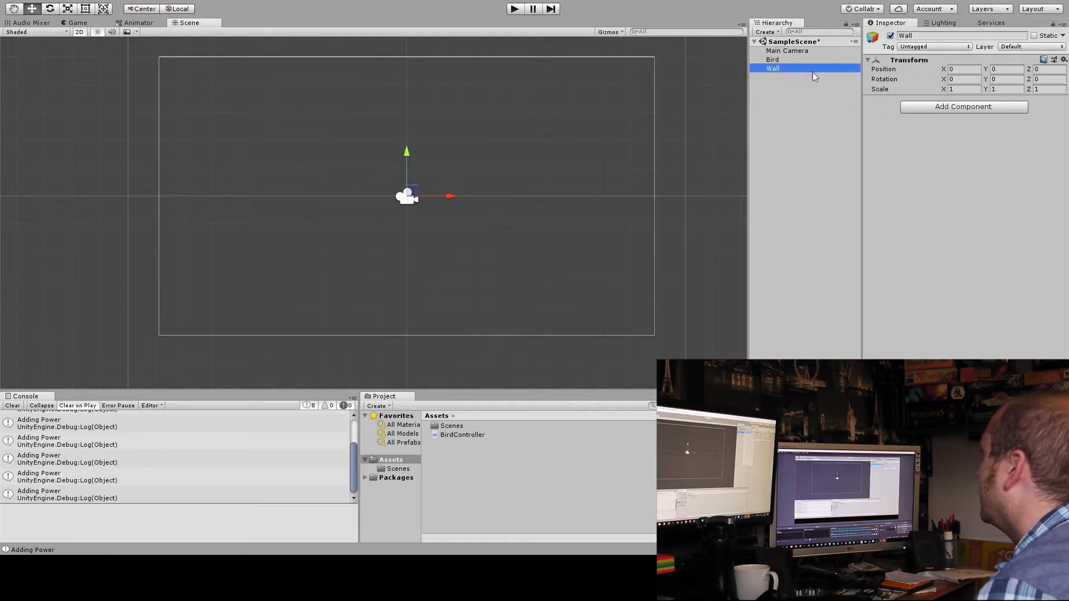
{"action": "left_click", "coordinate": [942, 191]}
{"action": "left_click", "coordinate": [917, 123]}
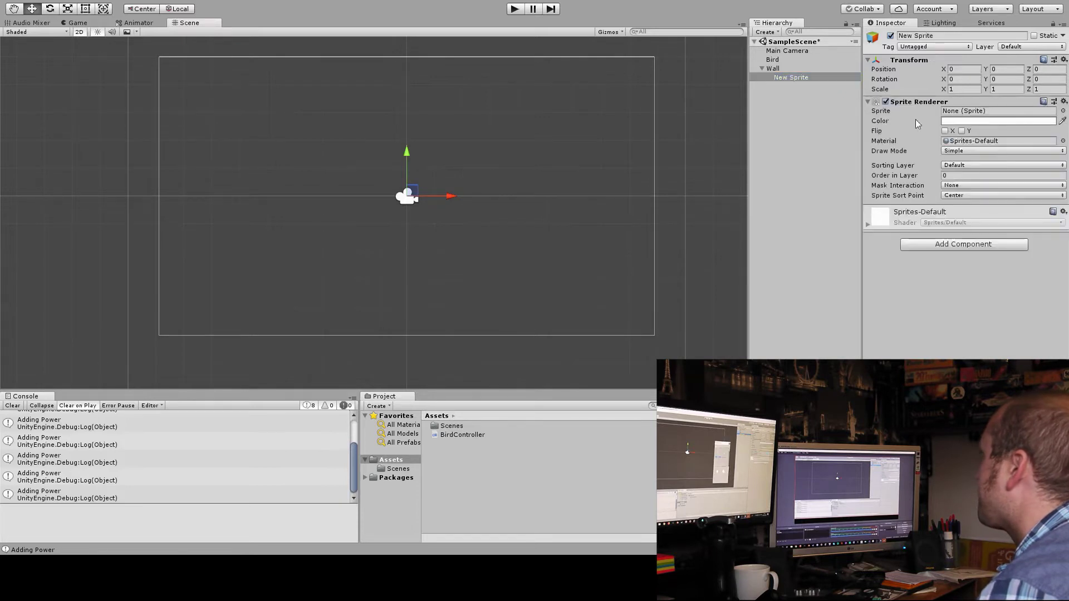
{"action": "left_click", "coordinate": [796, 78]}
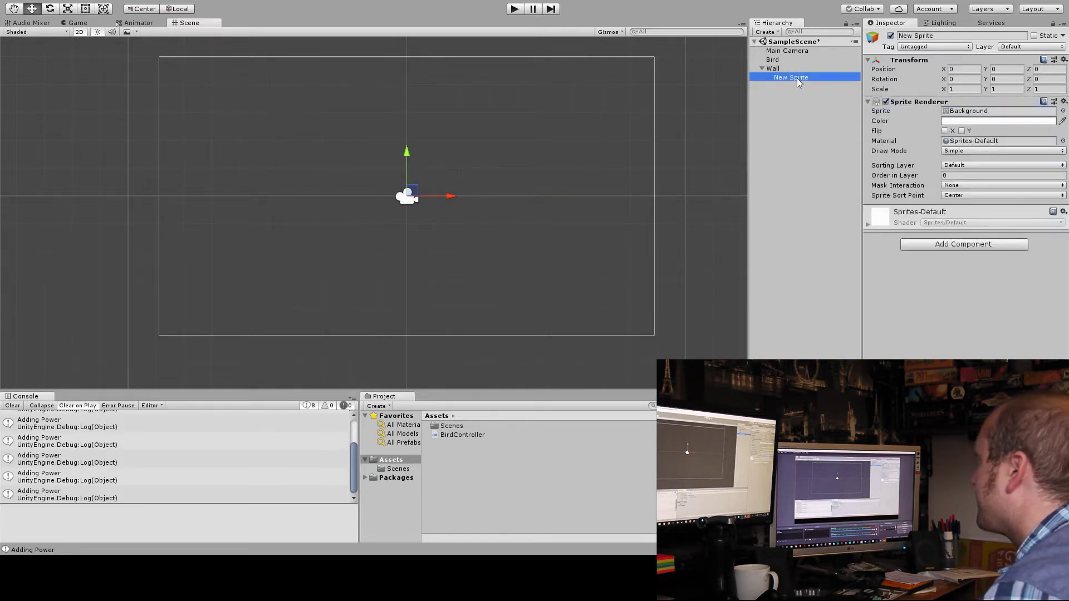
{"action": "key", "text": "ctrl+d"}
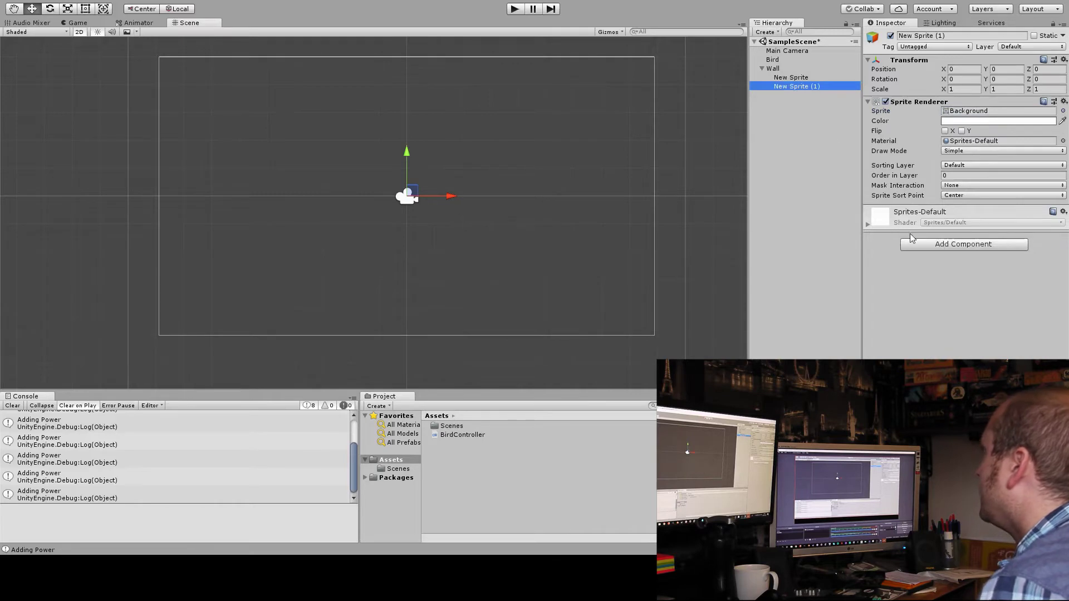
- Stretch both wall sprites to a Y scale of 50
{"action": "left_click", "coordinate": [801, 79], "text": "shift"}
{"action": "left_click", "coordinate": [931, 225]}
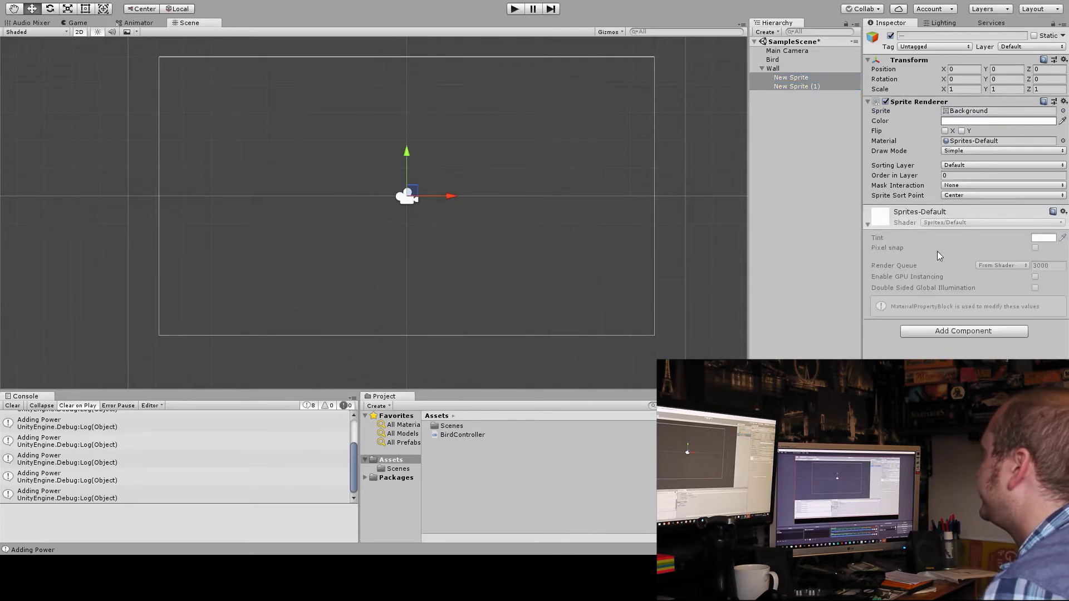
{"action": "left_click", "coordinate": [917, 217]}
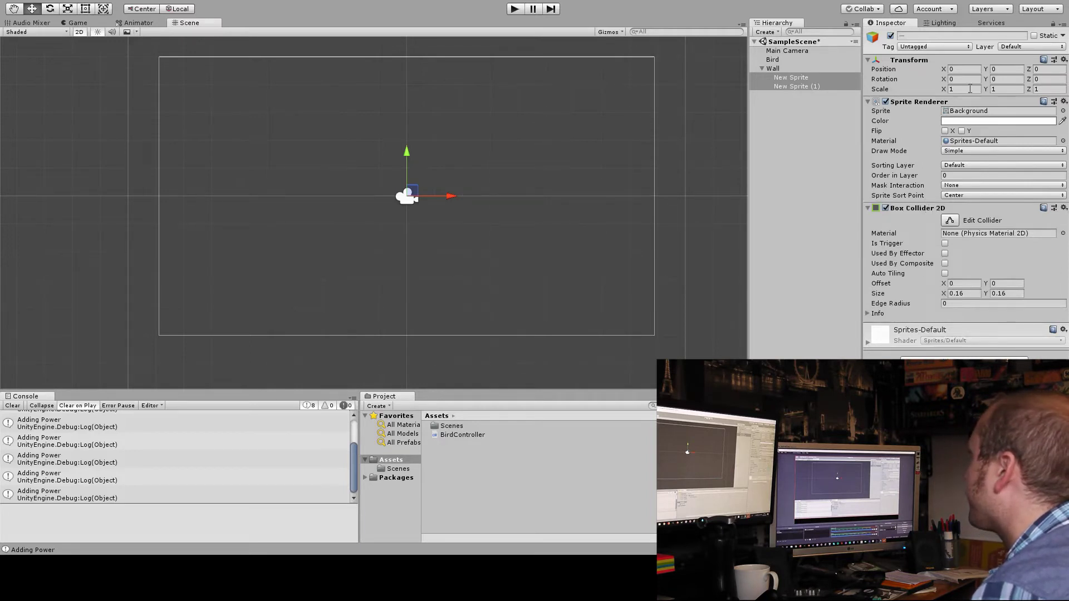
{"action": "left_click", "coordinate": [1002, 89]}
{"action": "type", "text": "10"}
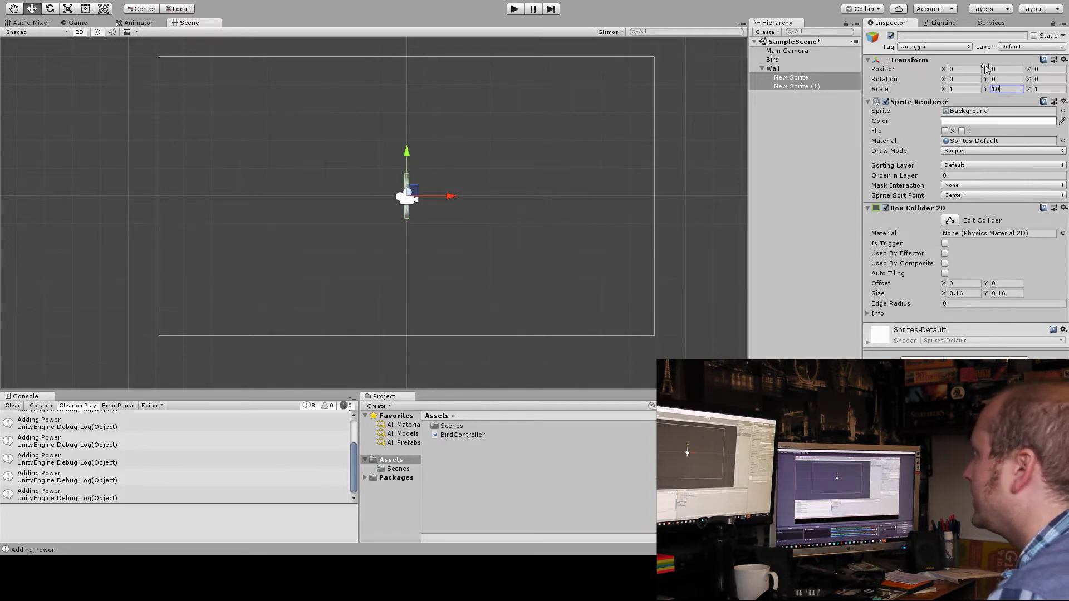
{"action": "key", "text": "BackSpace"}
{"action": "key", "text": "BackSpace"}
{"action": "type", "text": "50"}
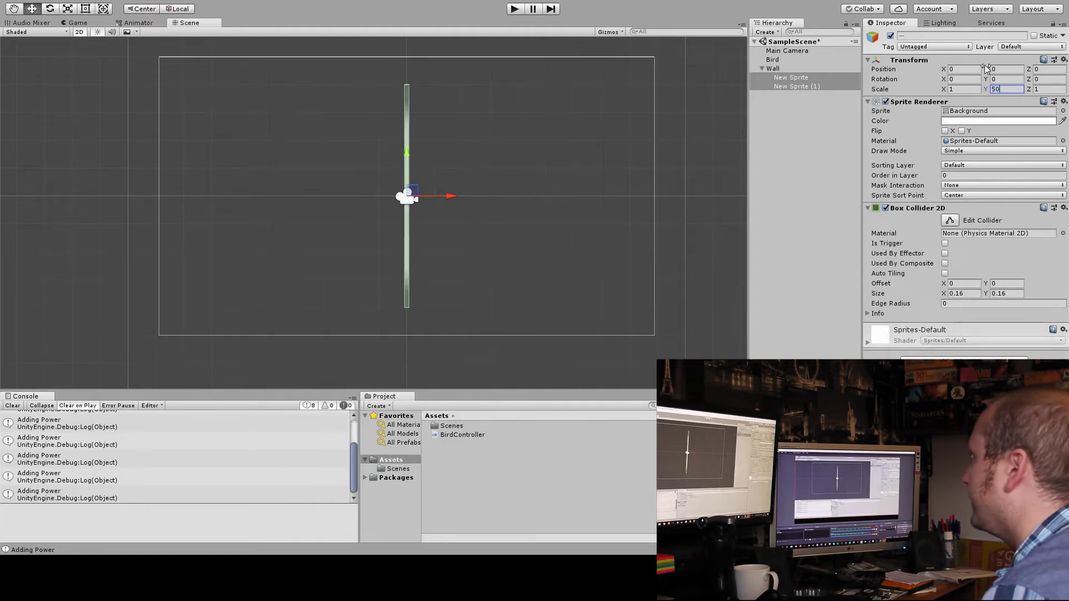
{"action": "left_click", "coordinate": [829, 88]}
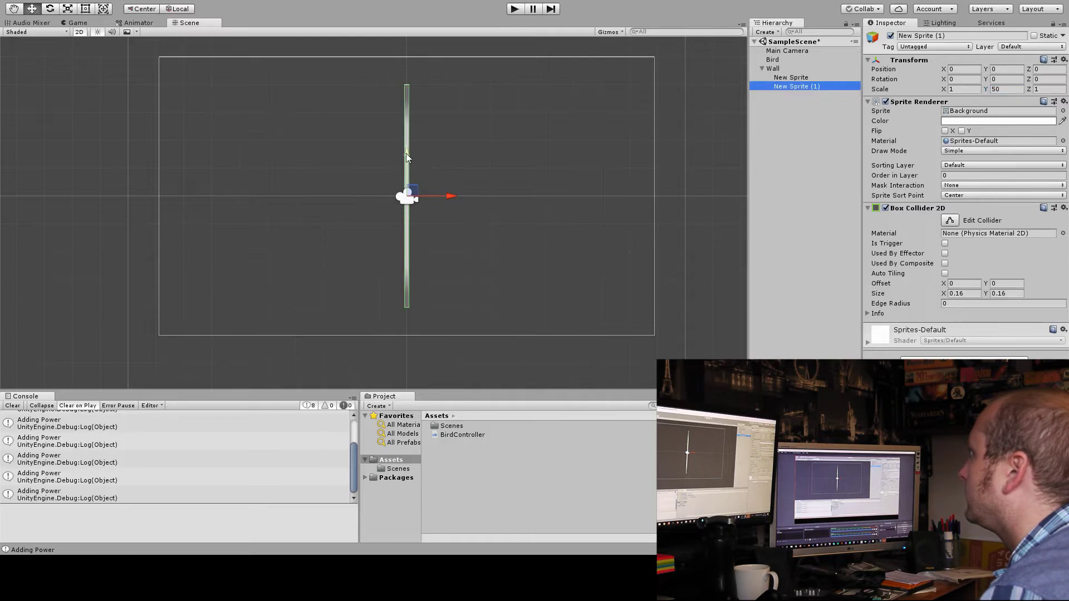
- Put the lower wall sprite at Y -6 and the upper at Y 6, then save Wall as a prefab
{"action": "left_click_drag", "start_coordinate": [406, 153], "coordinate": [405, 319]}
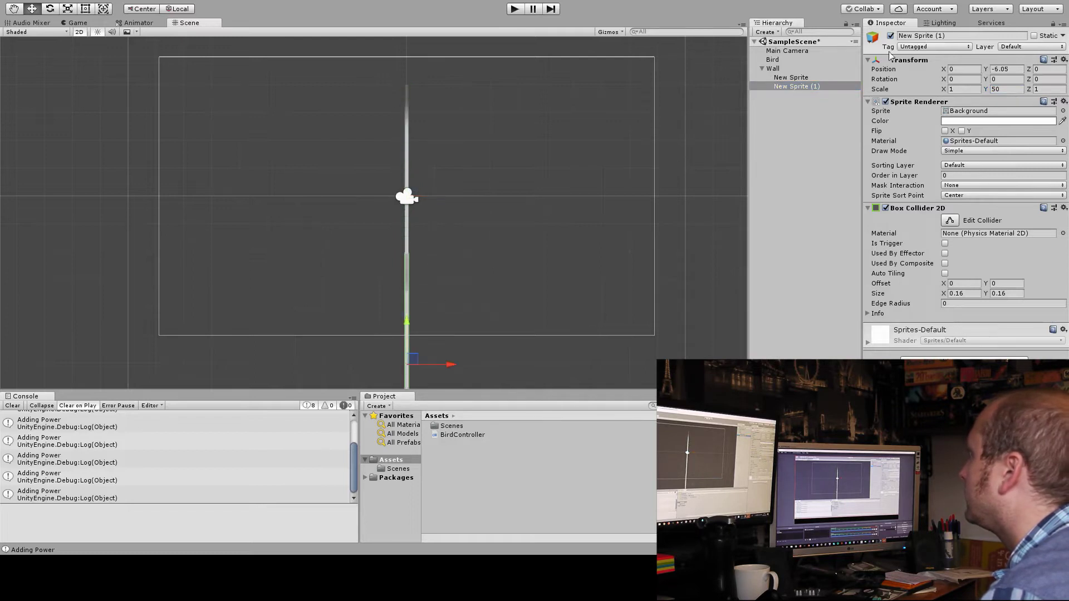
{"action": "left_click", "coordinate": [1003, 69]}
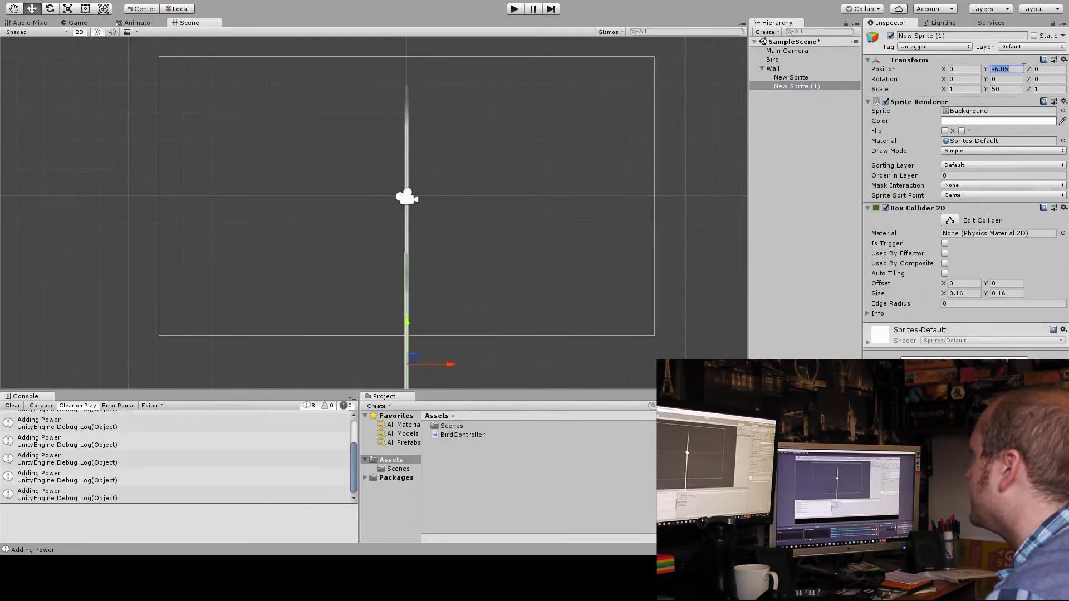
{"action": "type", "text": "-6"}
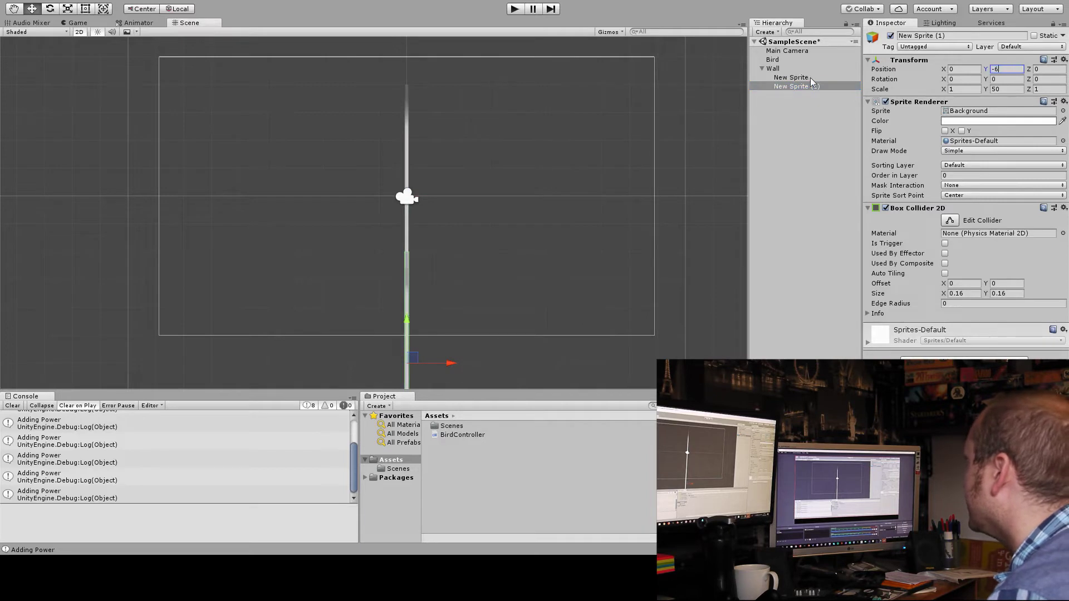
{"action": "left_click", "coordinate": [810, 79]}
{"action": "left_click", "coordinate": [1005, 69]}
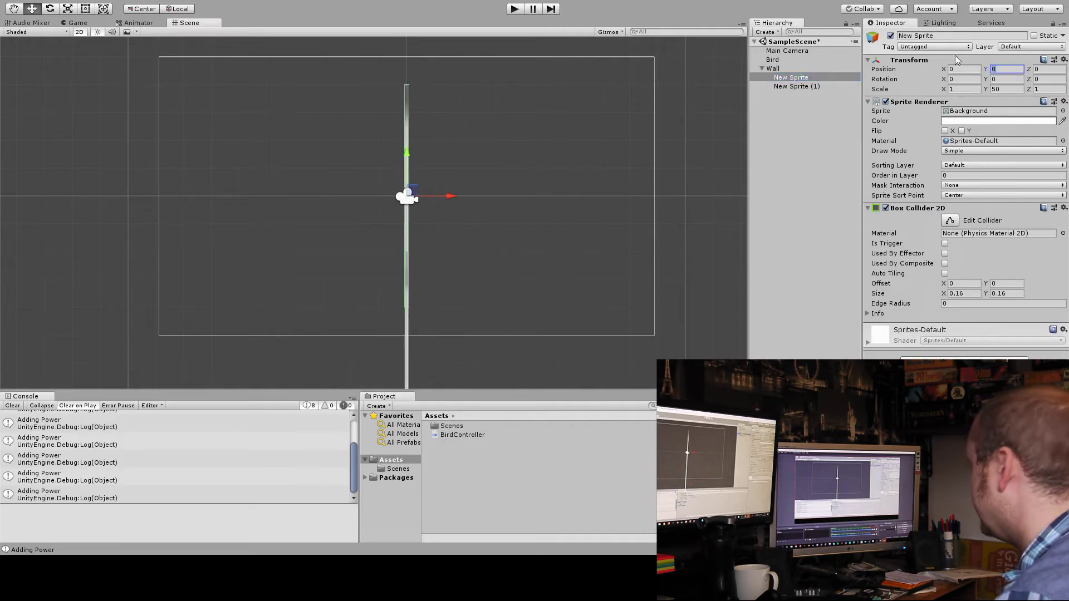
{"action": "type", "text": "6"}
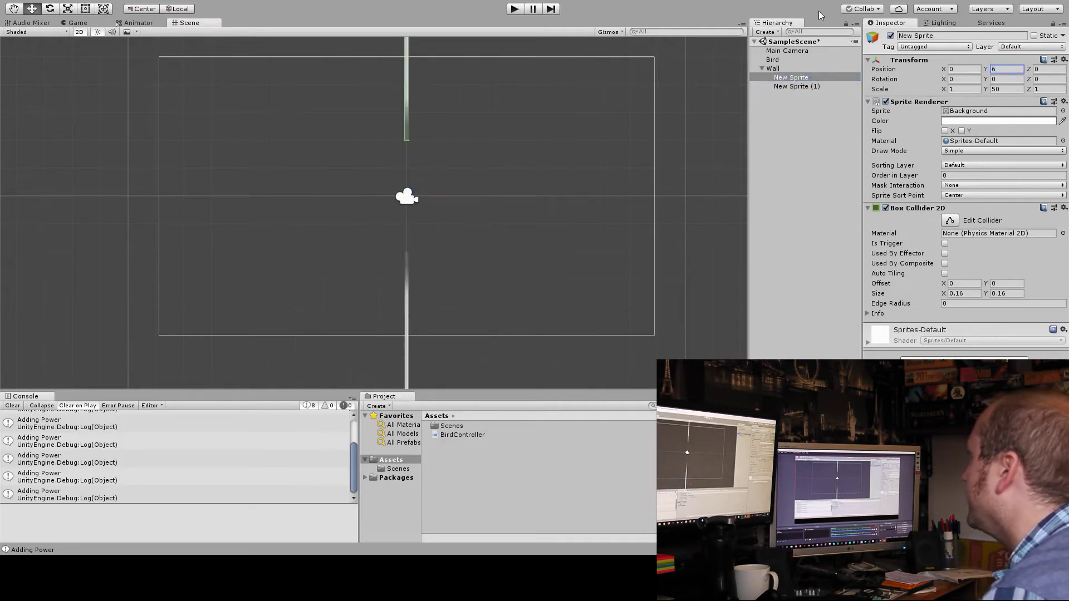
{"action": "left_click_drag", "start_coordinate": [771, 68], "coordinate": [592, 496]}
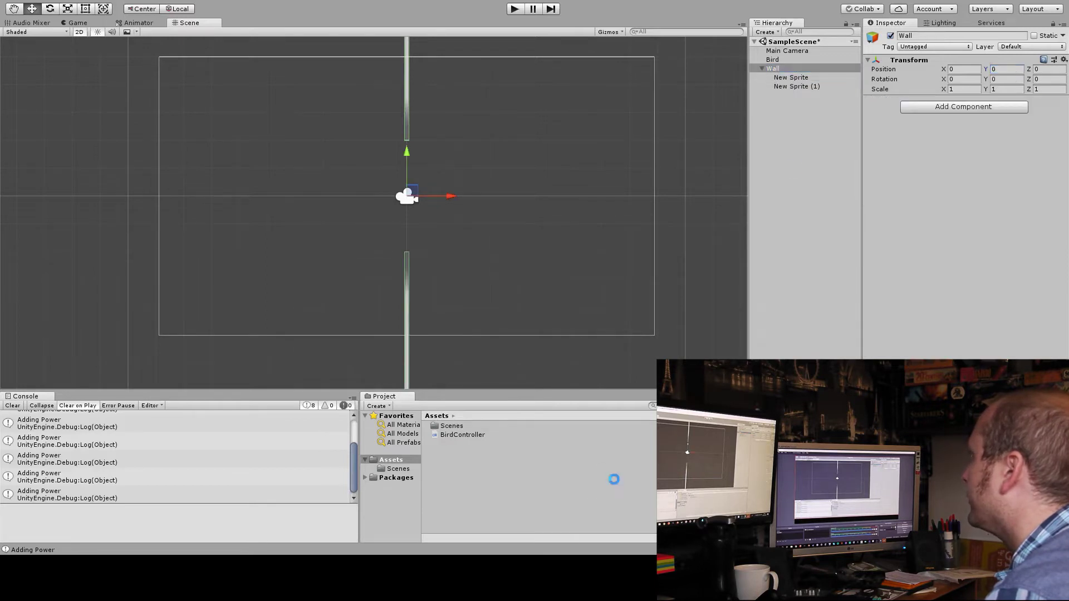
{"action": "left_click", "coordinate": [774, 68]}
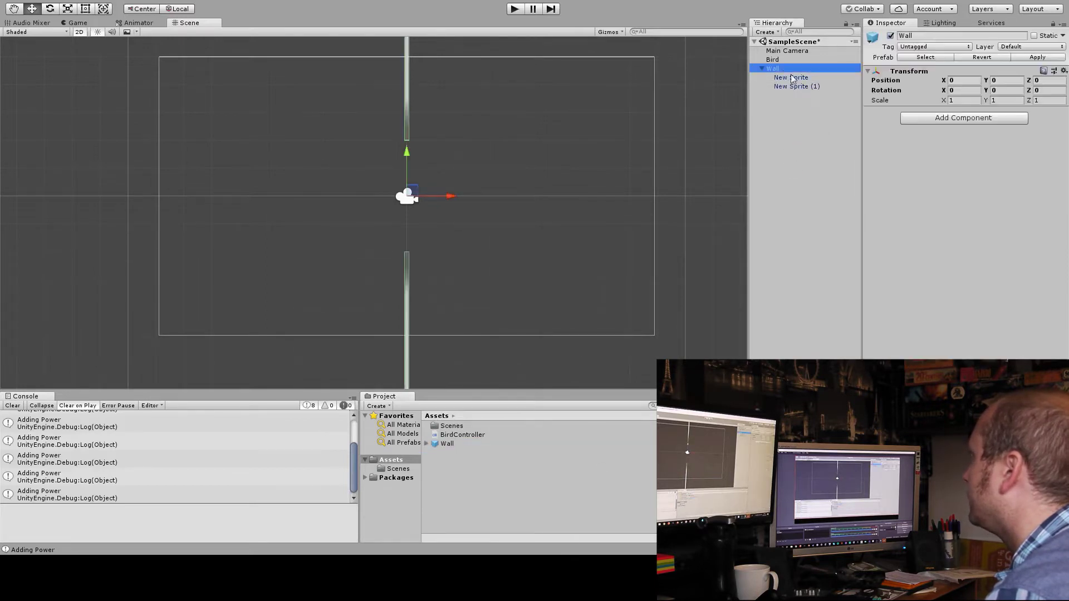
- Attach a WallMover script component to Wall and open it in the code editor
{"action": "left_click", "coordinate": [961, 277]}
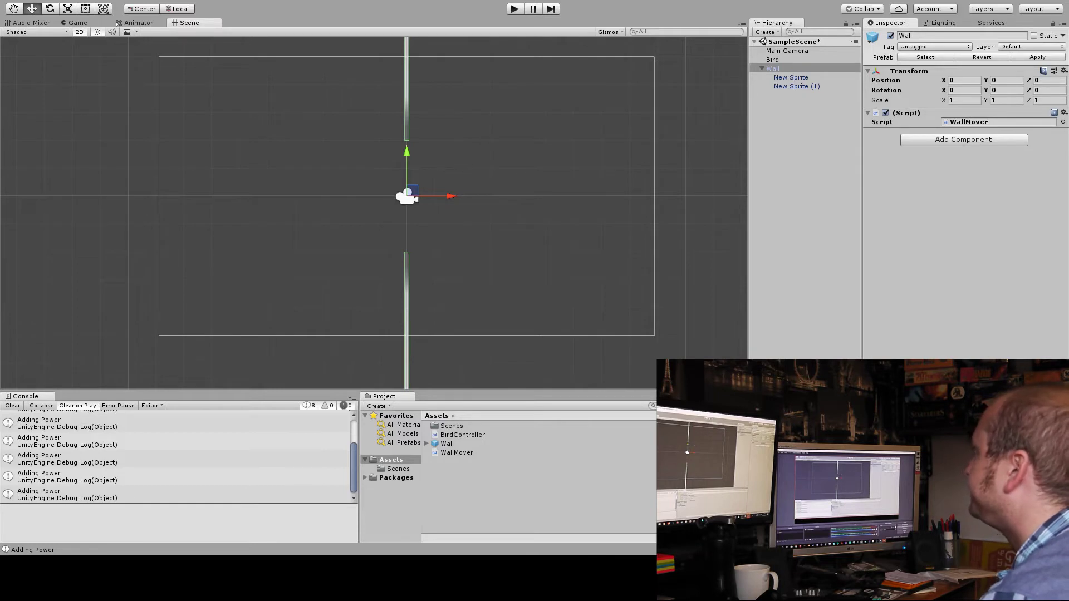
{"action": "double_click", "coordinate": [970, 122]}
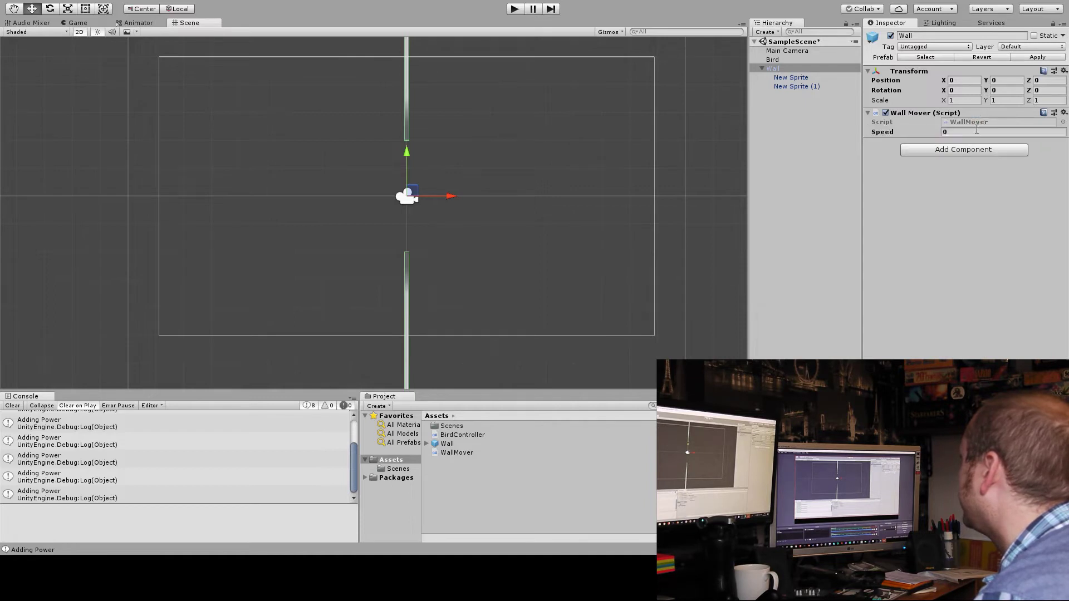
- Set the Wall's Speed to 1 and run two short Play tests
{"action": "left_click", "coordinate": [973, 132]}
{"action": "type", "text": "1"}
{"action": "key", "text": "ctrl+p"}
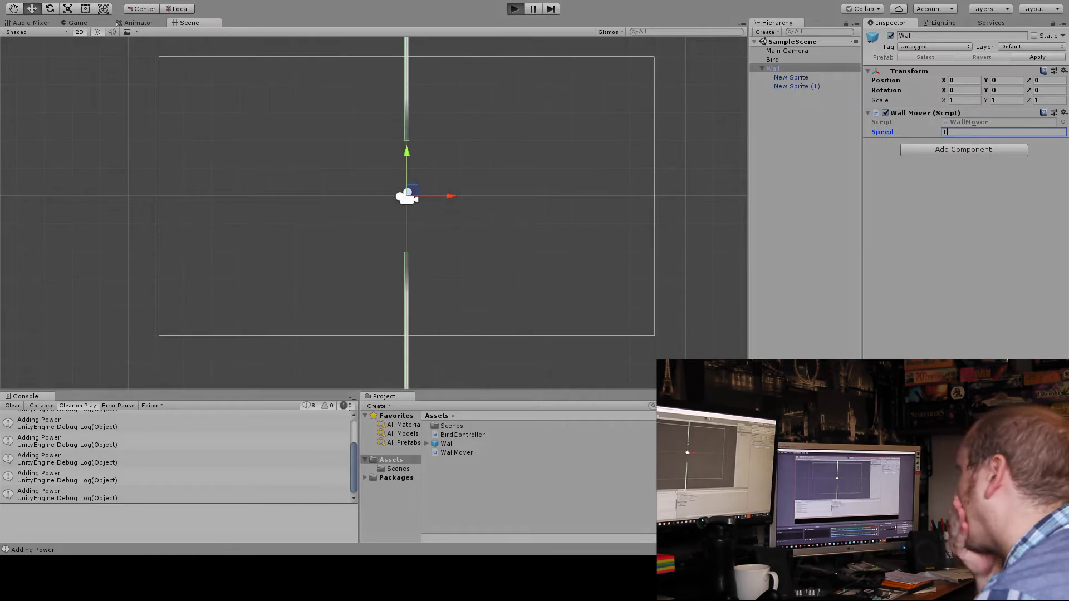
{"action": "key", "text": "ctrl+p"}
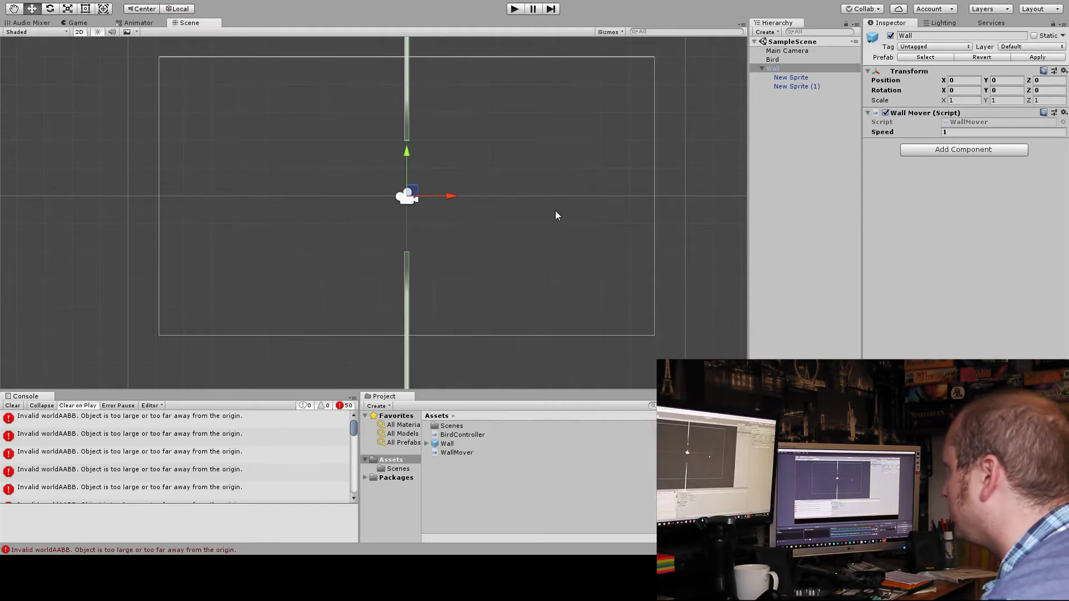
{"action": "key", "text": "ctrl+p"}
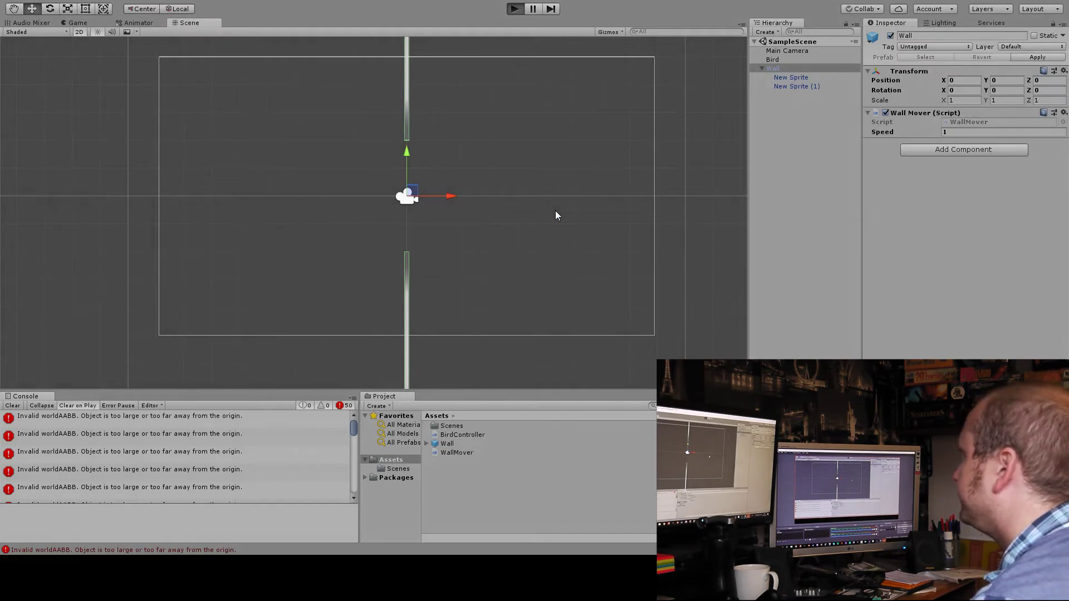
{"action": "key", "text": "ctrl+p"}
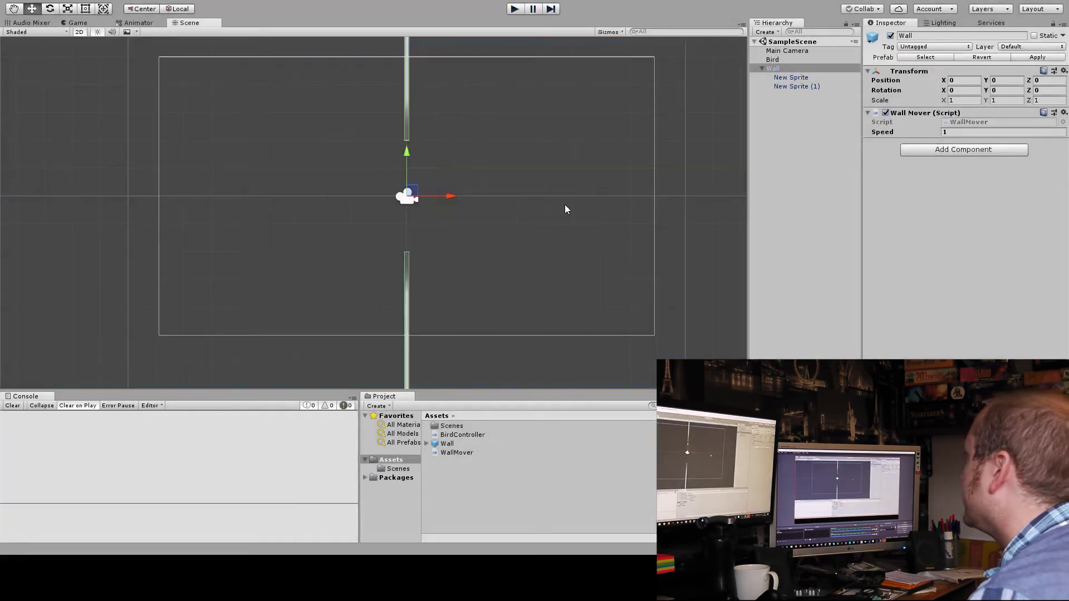
- Play-test the Wall at Speed 0.001 and then 0.00001
{"action": "type", "text": ".00"}
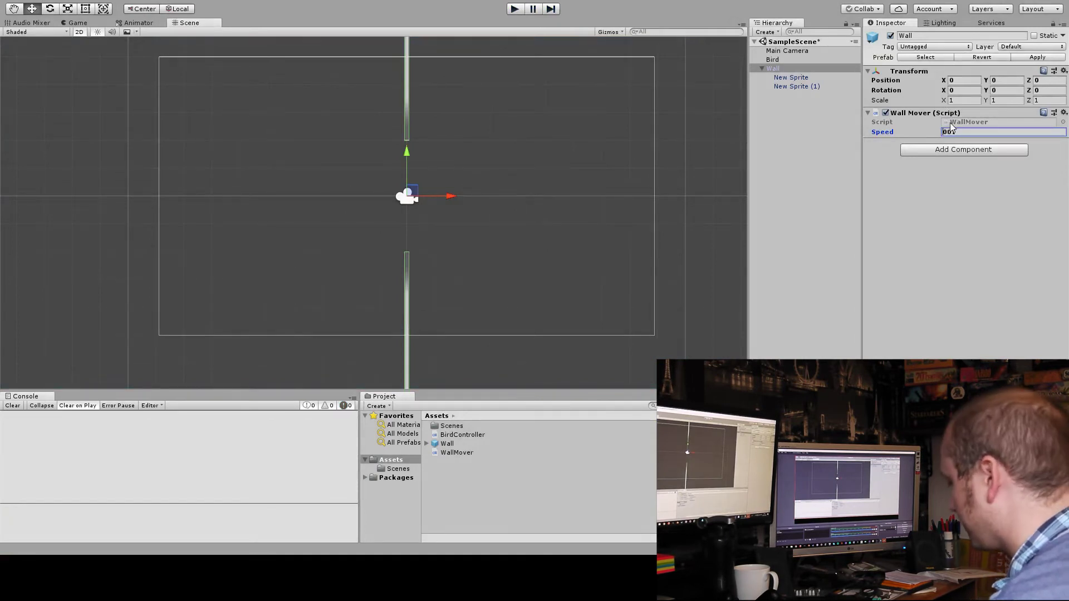
{"action": "type", "text": "1"}
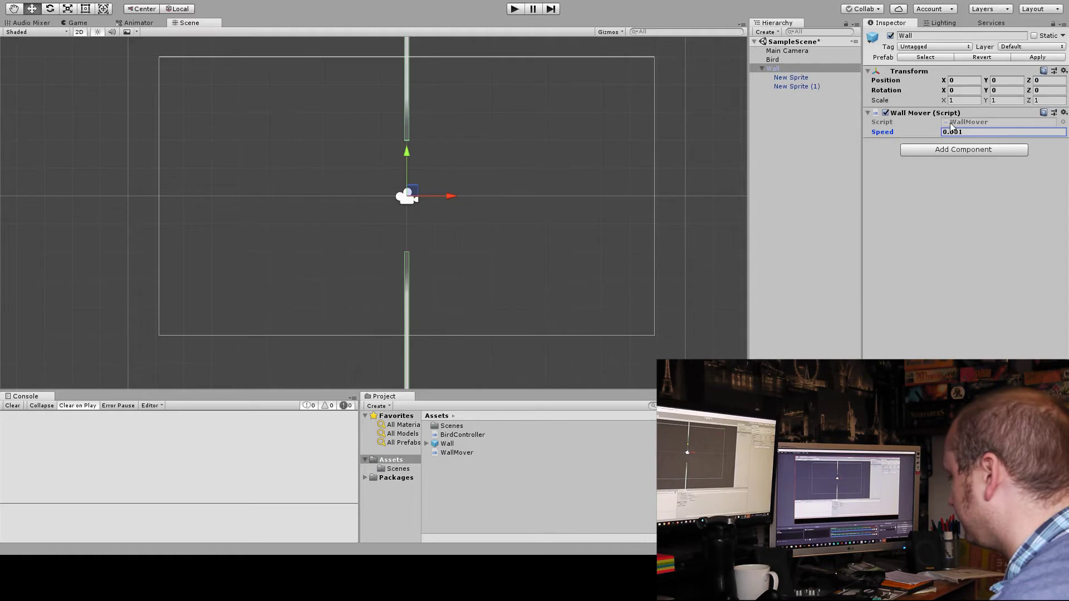
{"action": "key", "text": "ctrl+p"}
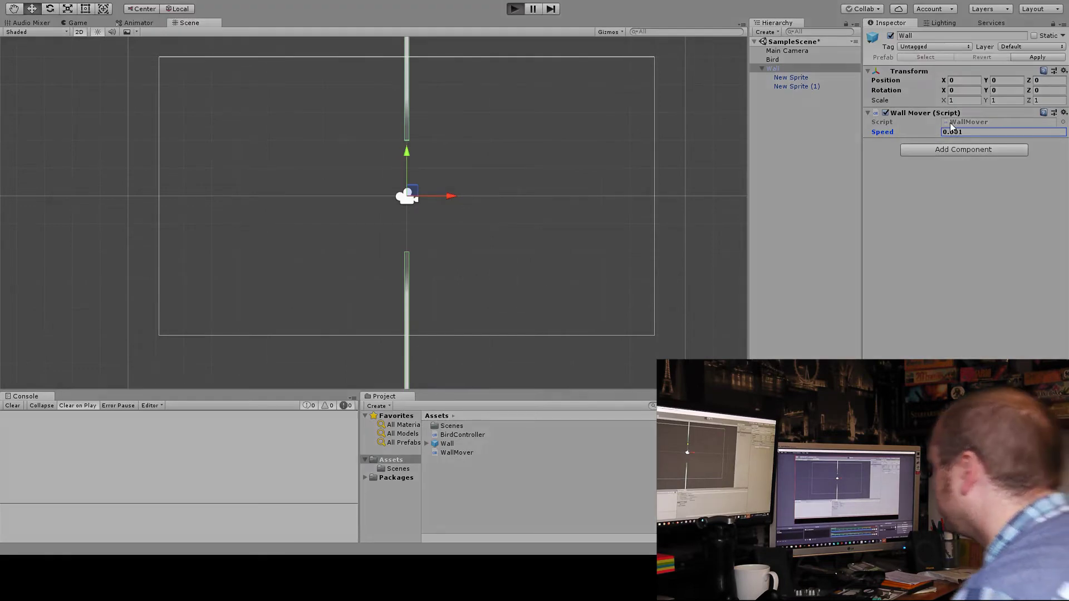
{"action": "key", "text": "ctrl+p"}
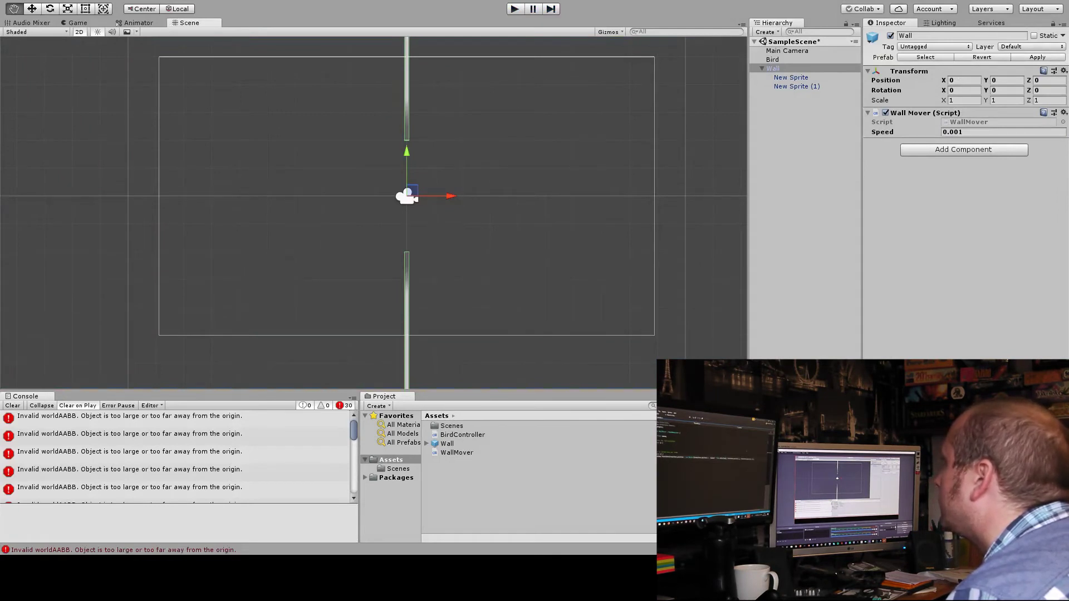
{"action": "key", "text": "w"}
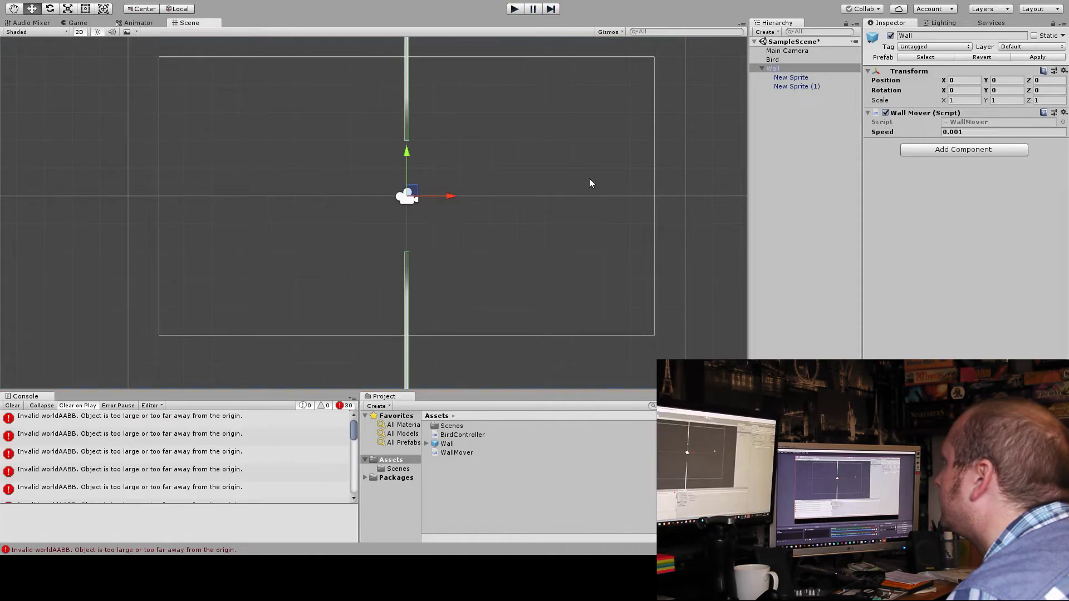
{"action": "left_click", "coordinate": [960, 133]}
{"action": "type", "text": "0.00001"}
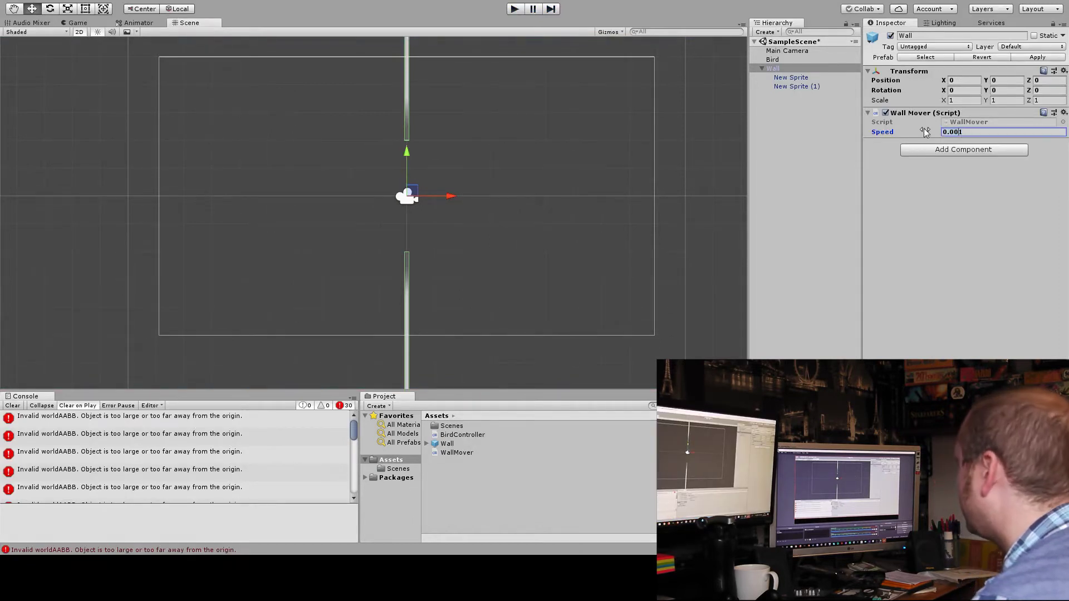
{"action": "key", "text": "ctrl+p"}
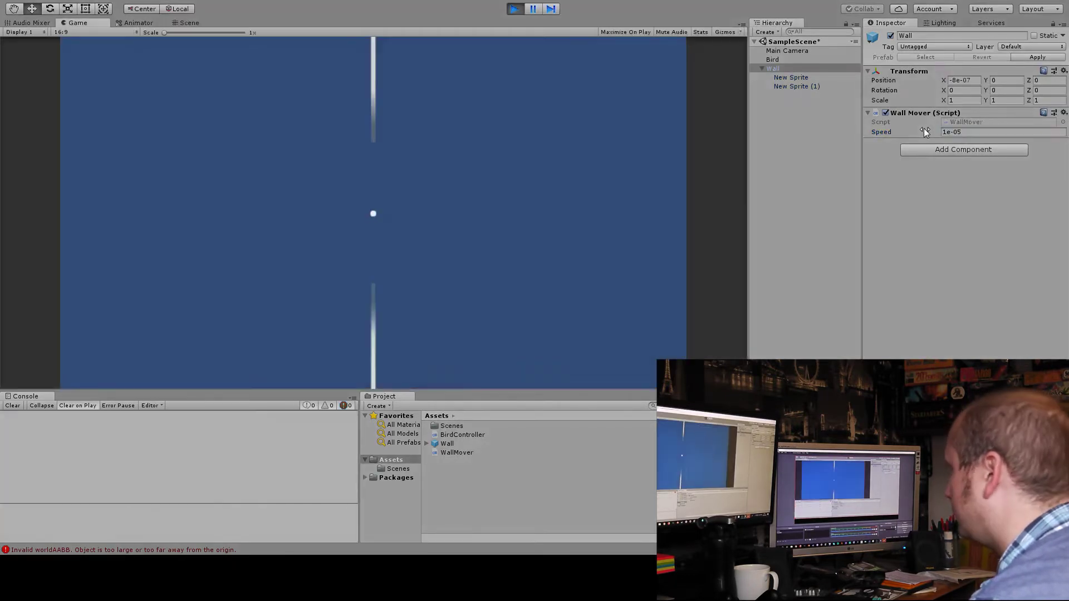
{"action": "key", "text": "ctrl+p"}
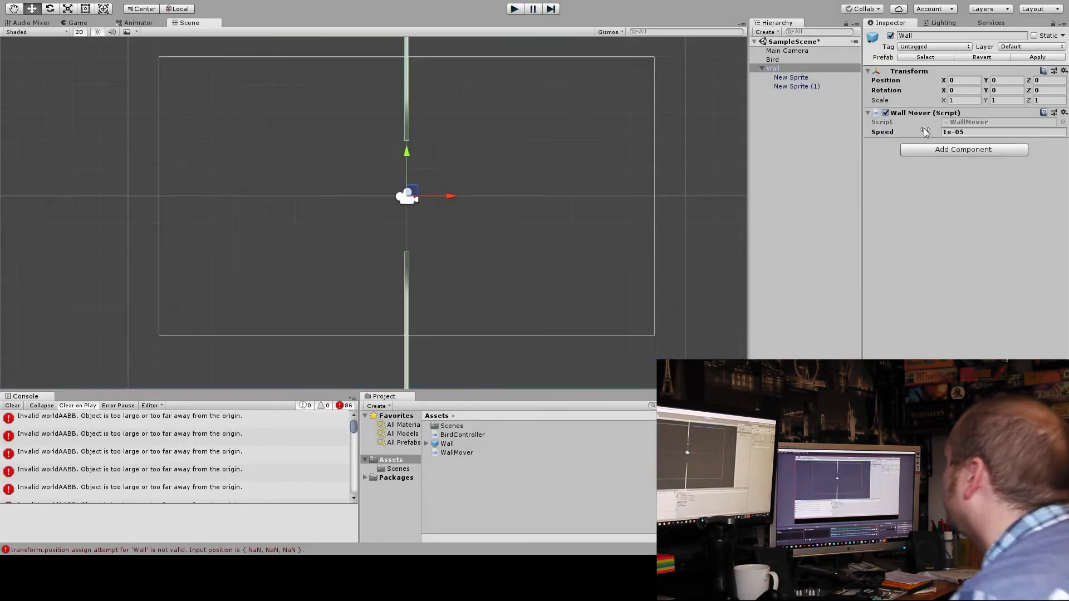
- Run another test, then set Speed back to 1 and play-test again
{"action": "left_click", "coordinate": [962, 132]}
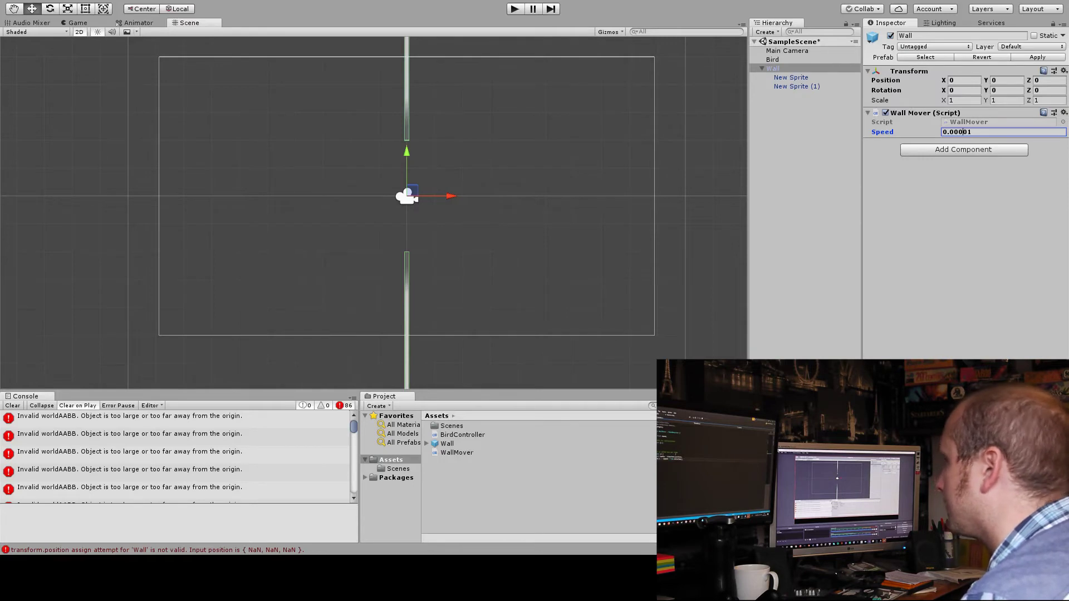
{"action": "key", "text": "ctrl+p"}
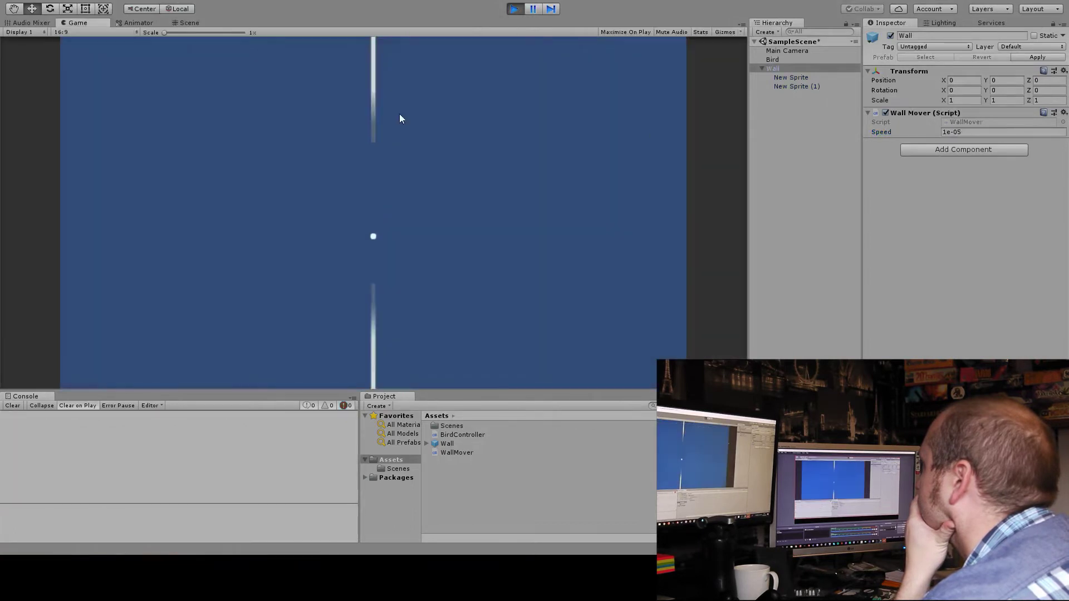
{"action": "key", "text": "ctrl+p"}
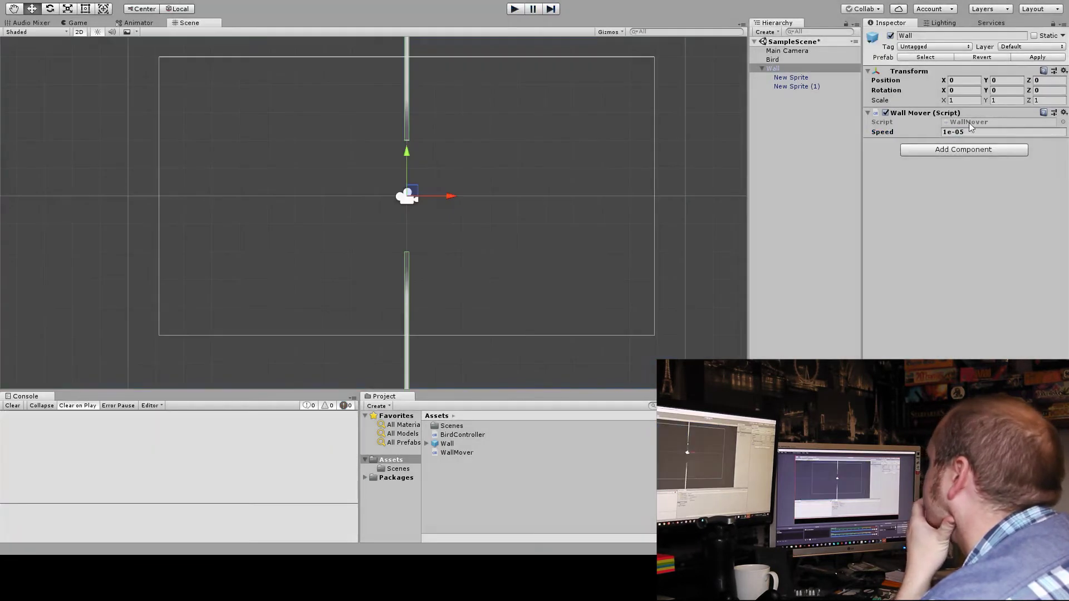
{"action": "left_click", "coordinate": [974, 134]}
{"action": "double_click", "coordinate": [964, 135]}
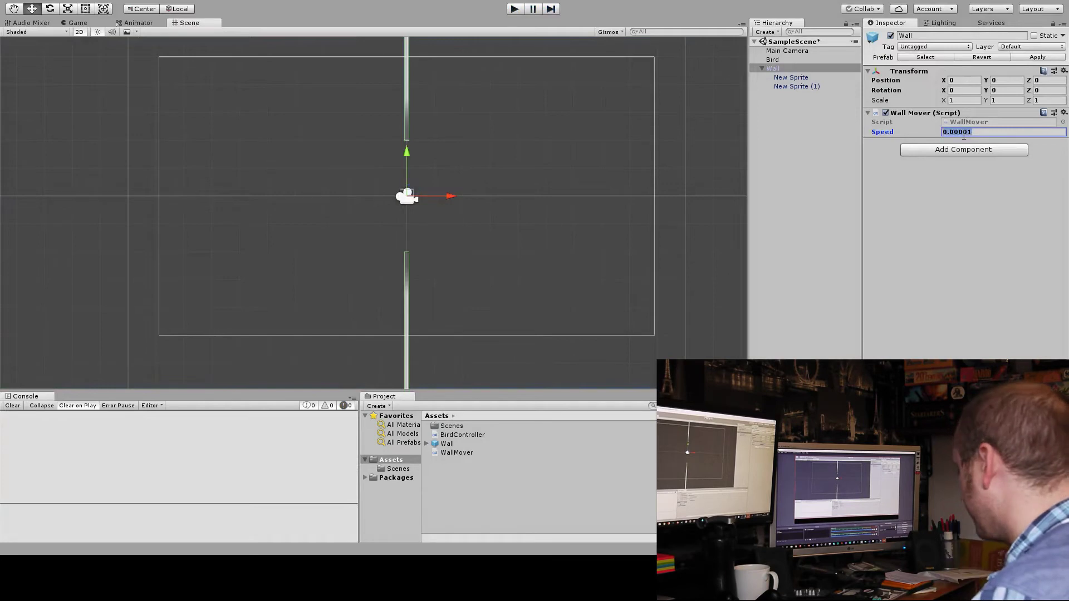
{"action": "type", "text": "1"}
{"action": "key", "text": "ctrl+p"}
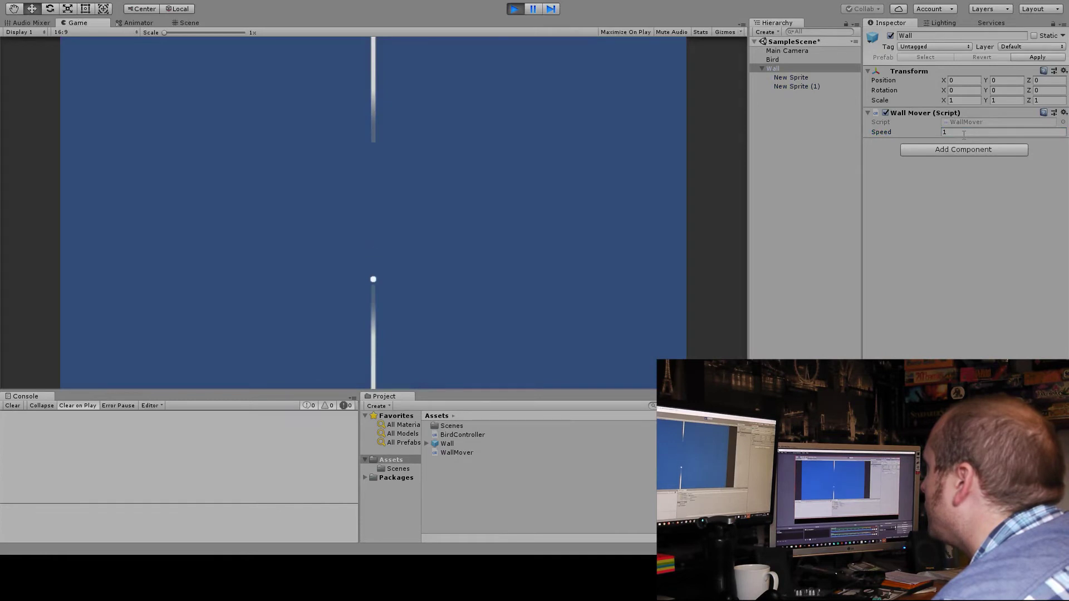
{"action": "key", "text": "ctrl+p"}
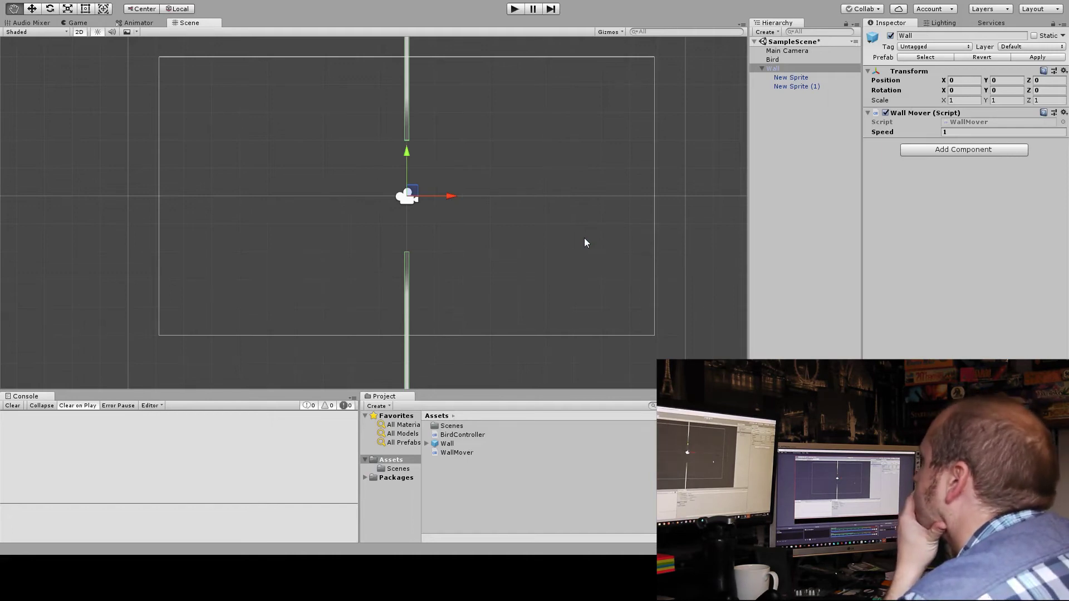
- Play-test with a bird flap, then set the Wall's Speed to 2
{"action": "left_click", "coordinate": [513, 9]}
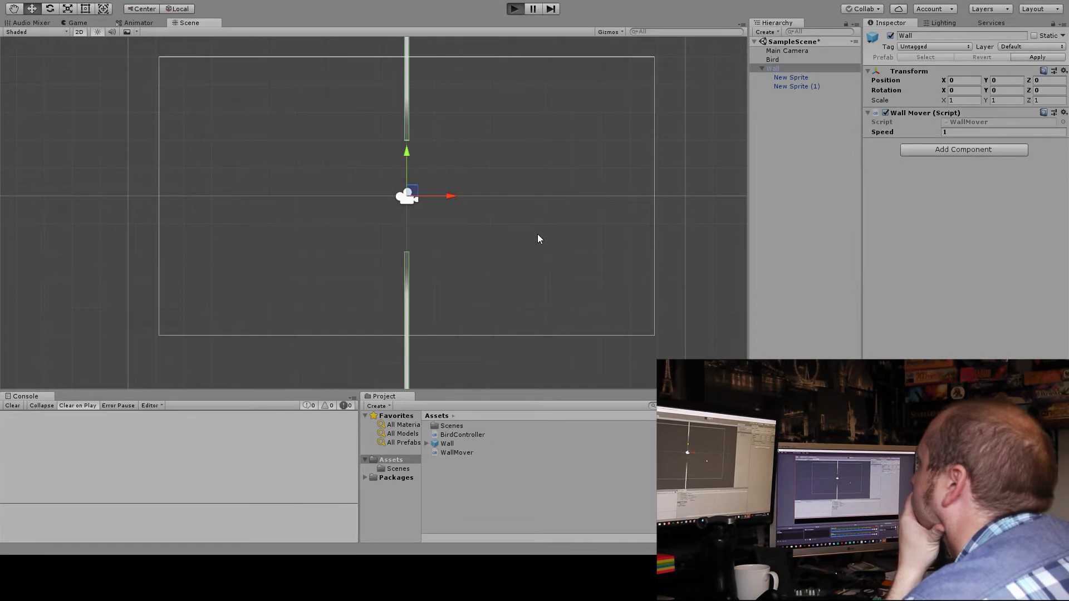
{"action": "key", "text": "space"}
{"action": "key", "text": "space"}
{"action": "key", "text": "space"}
{"action": "key", "text": "space"}
{"action": "key", "text": "space"}
{"action": "key", "text": "space"}
{"action": "key", "text": "space"}
{"action": "left_click", "coordinate": [515, 9]}
{"action": "type", "text": "2"}
{"action": "left_click", "coordinate": [318, 441]}
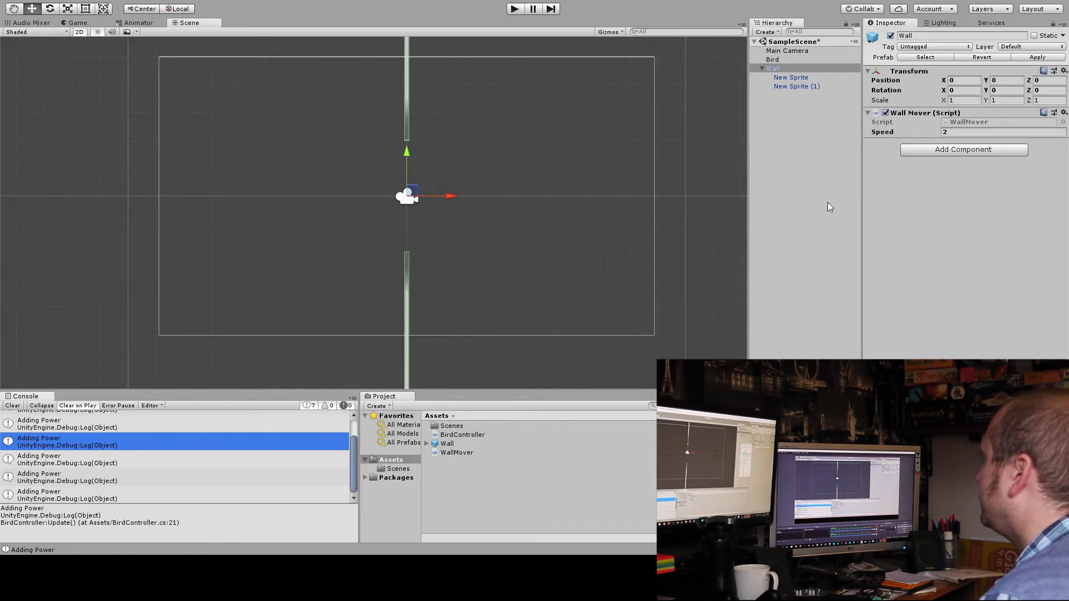
{"action": "key", "text": "ctrl+shift+n"}
- Name the new empty object WallSpawner
{"action": "type", "text": "WallSpawner"}
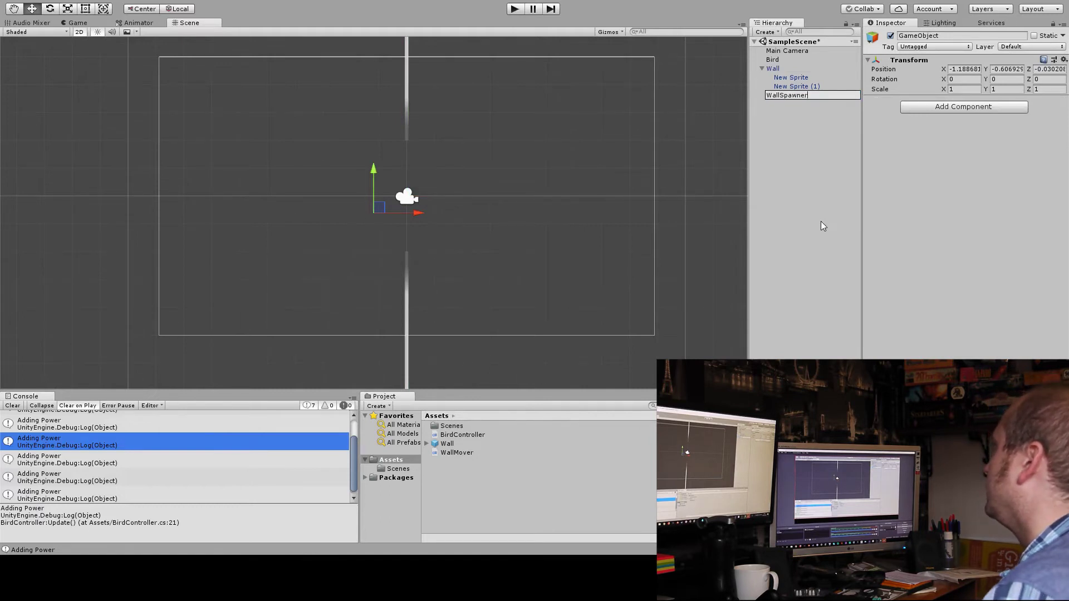
{"action": "key", "text": "Return"}
- Attach a Wallspawner script and move WallSpawner to X 10.92, just right of the camera frame
{"action": "left_click", "coordinate": [948, 105]}
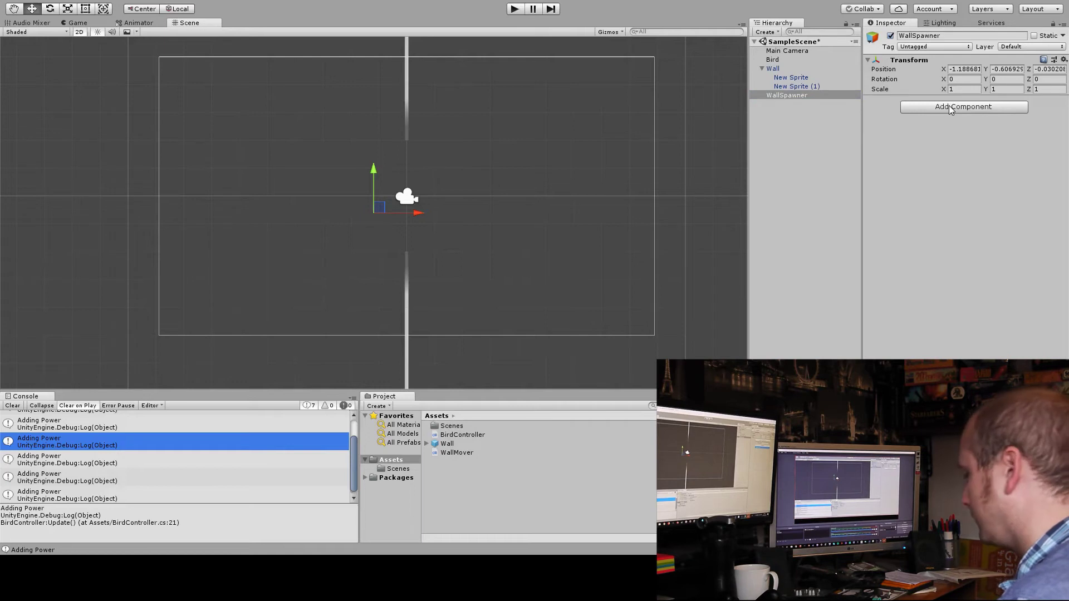
{"action": "left_click", "coordinate": [964, 109]}
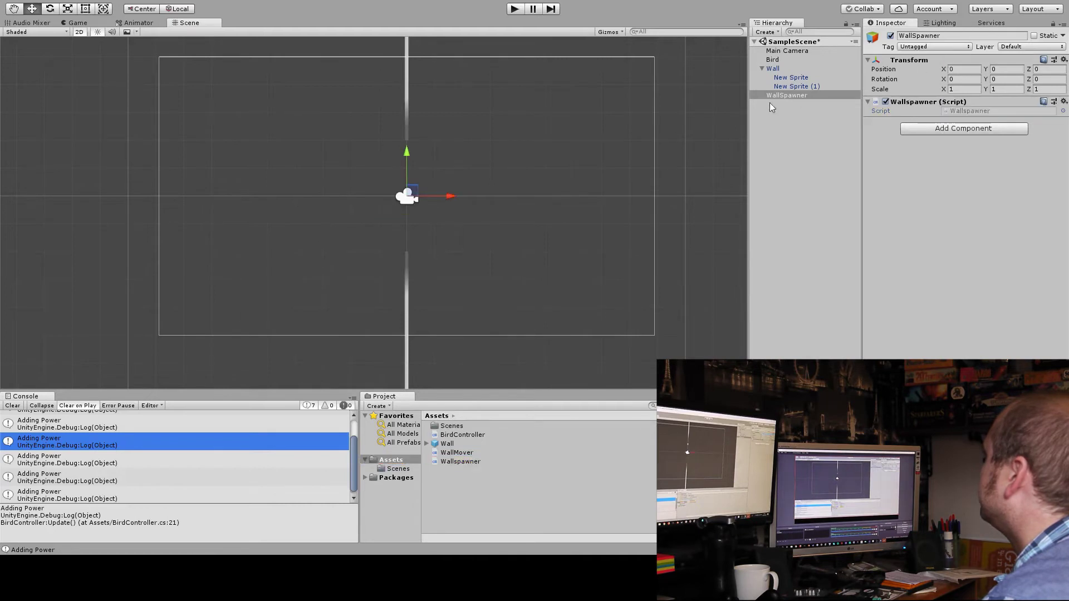
{"action": "left_click_drag", "start_coordinate": [399, 193], "coordinate": [813, 191]}
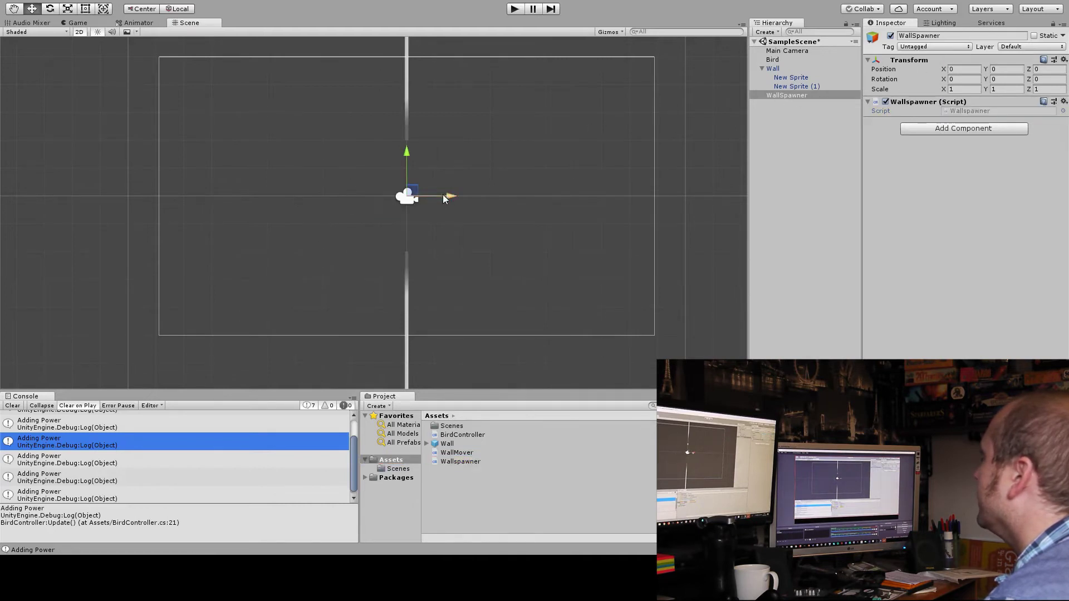
{"action": "left_click_drag", "start_coordinate": [750, 198], "coordinate": [749, 199]}
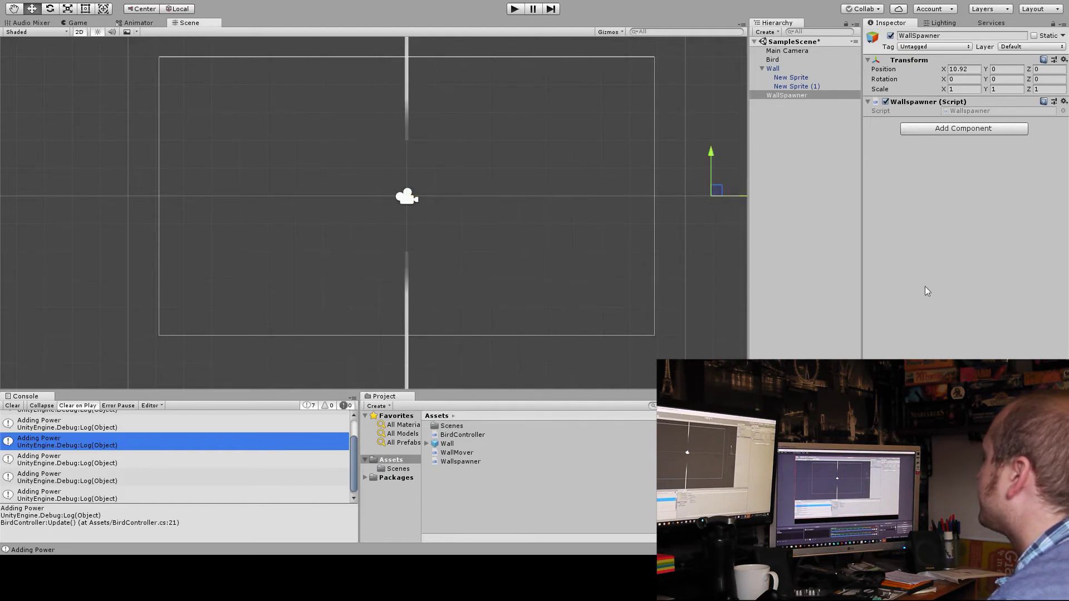
{"action": "left_click", "coordinate": [976, 112]}
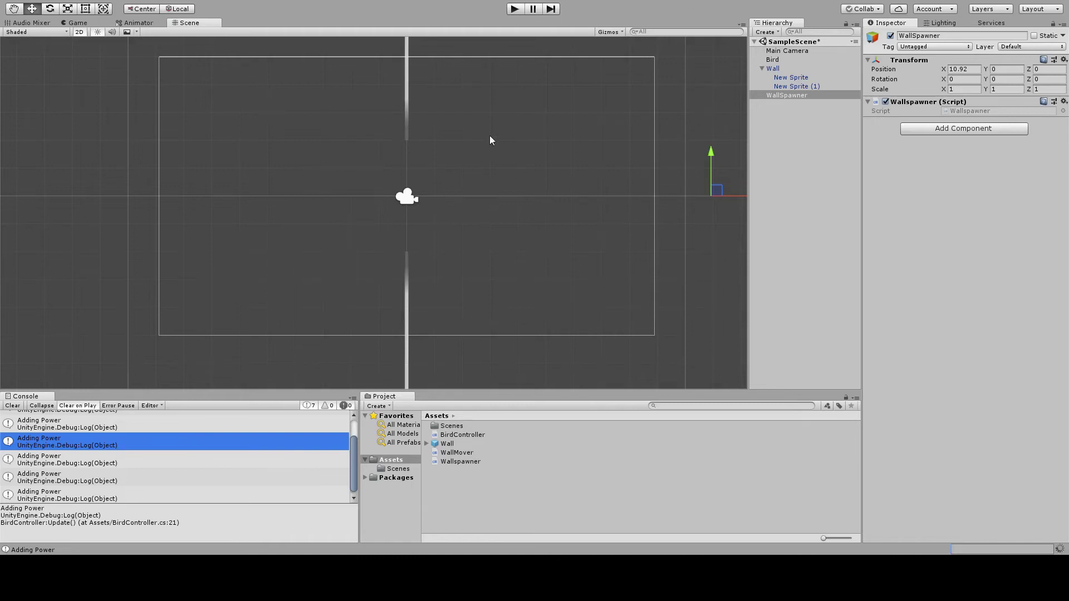
- Play-test the scene to watch the Wall slide left, then stop and reselect Wall
{"action": "left_click", "coordinate": [774, 69]}
{"action": "left_click", "coordinate": [774, 69]}
{"action": "mouse_move", "coordinate": [406, 155]}
{"action": "left_mouse_down"}
{"action": "mouse_move", "coordinate": [388, 221]}
{"action": "mouse_move", "coordinate": [393, 91]}
{"action": "left_mouse_up"}
{"action": "key", "text": "ctrl+z"}
{"action": "key", "text": "ctrl+z"}
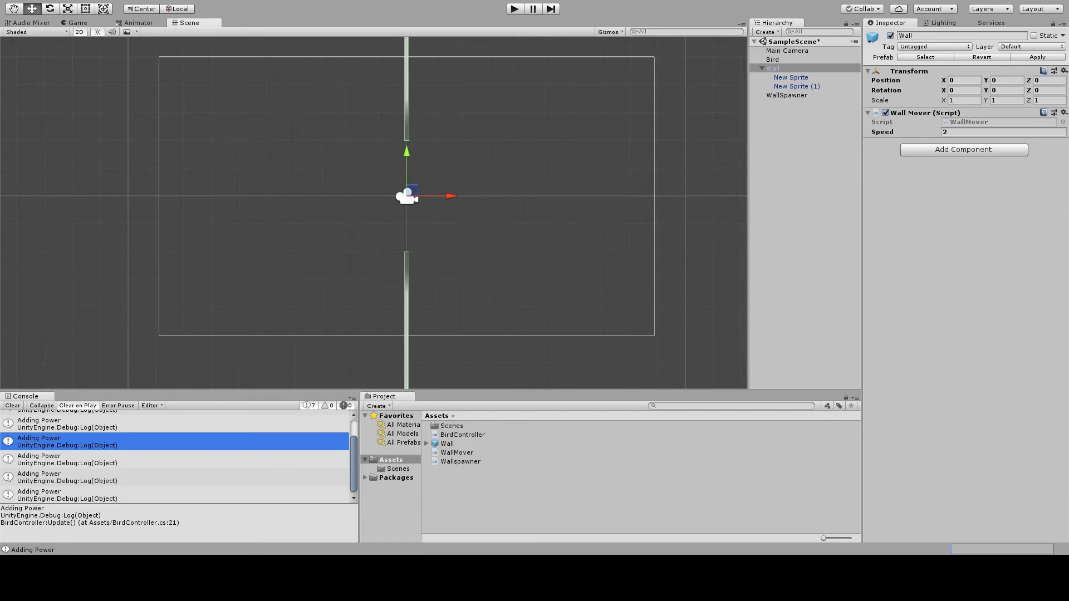
{"action": "key", "text": "ctrl+p"}
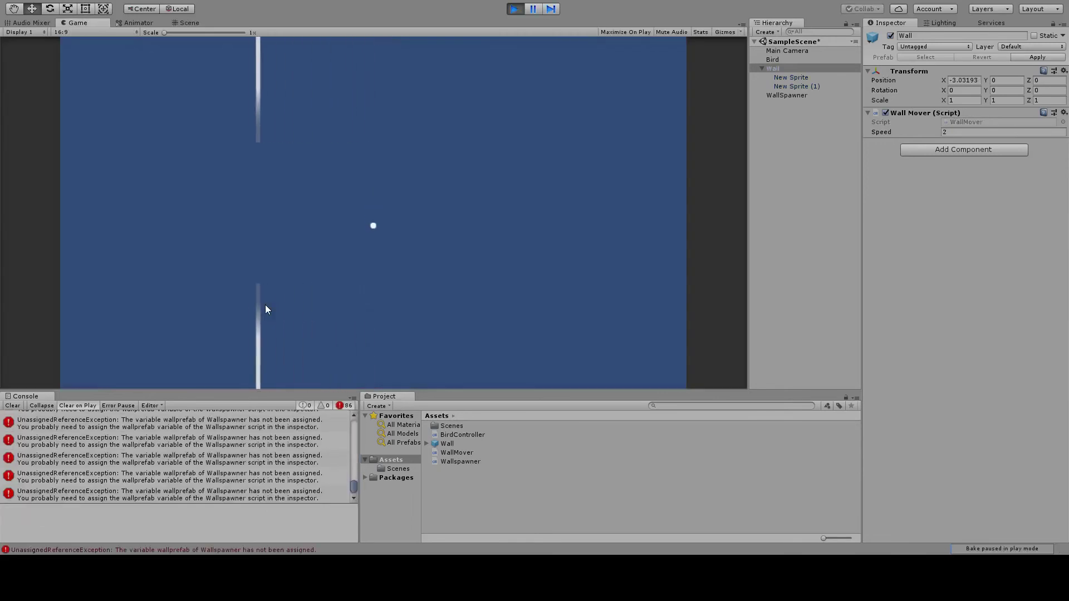
{"action": "key", "text": "ctrl+p"}
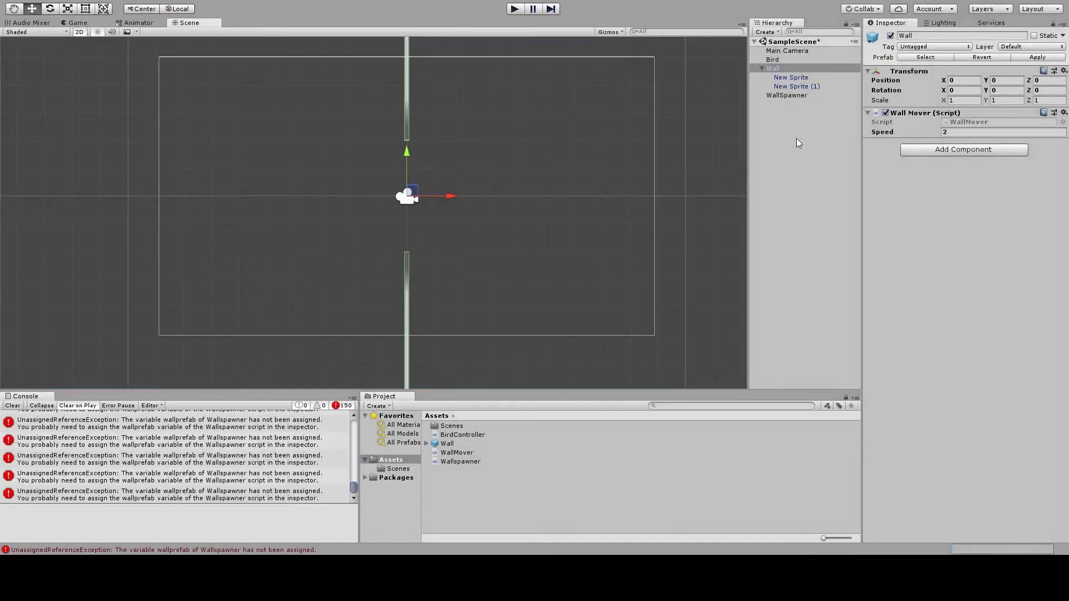
{"action": "left_click", "coordinate": [784, 94]}
{"action": "left_click", "coordinate": [769, 68]}
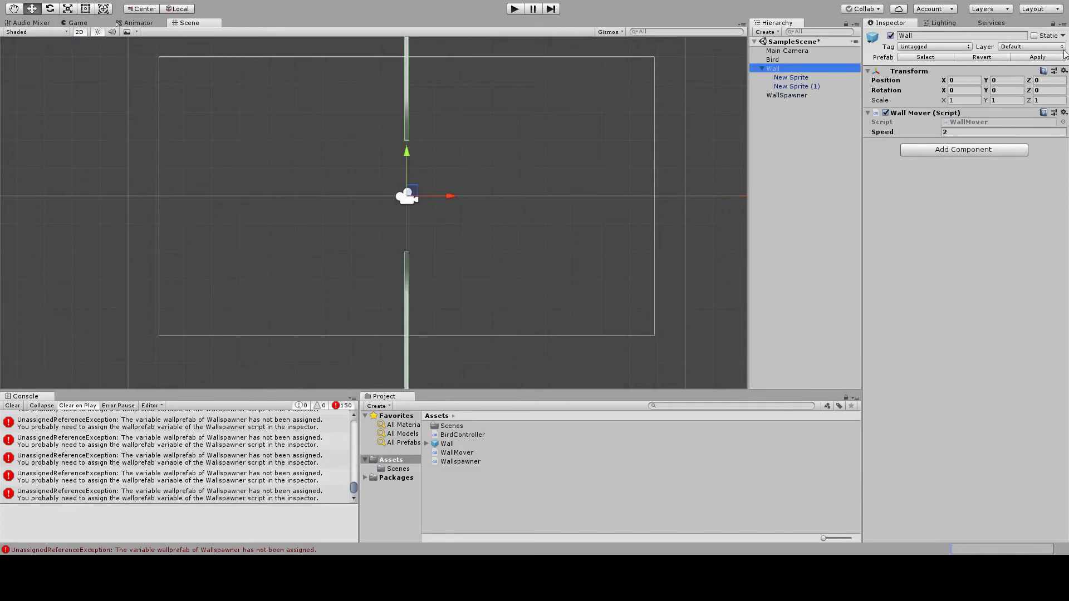
- Apply the Wall changes to its prefab, delete Wall, and assign the prefab to WallSpawner's Wallprefab
{"action": "left_click", "coordinate": [1034, 57]}
{"action": "left_click", "coordinate": [776, 68]}
{"action": "key", "text": "Delete"}
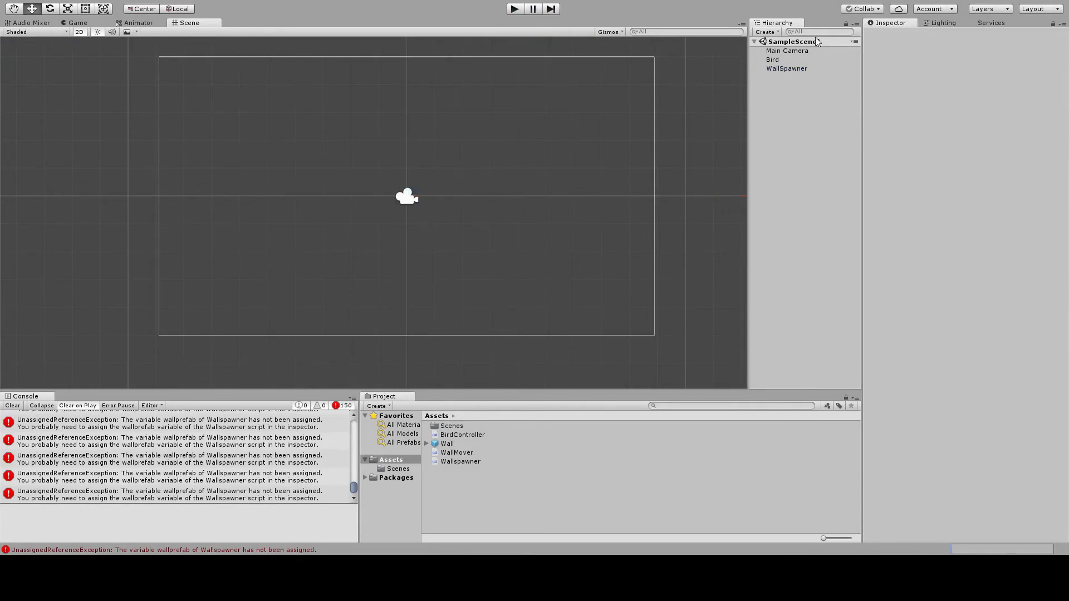
{"action": "left_click", "coordinate": [787, 68]}
{"action": "left_click_drag", "start_coordinate": [437, 447], "coordinate": [980, 121]}
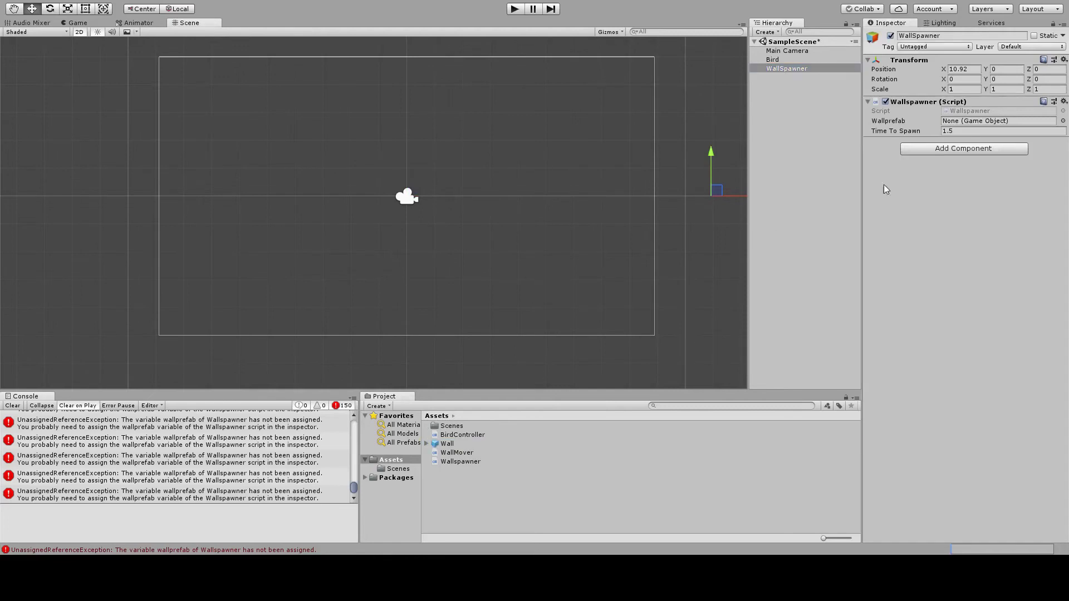
- Play-test the spawner, flapping the bird as walls scroll in
{"action": "left_click", "coordinate": [514, 9]}
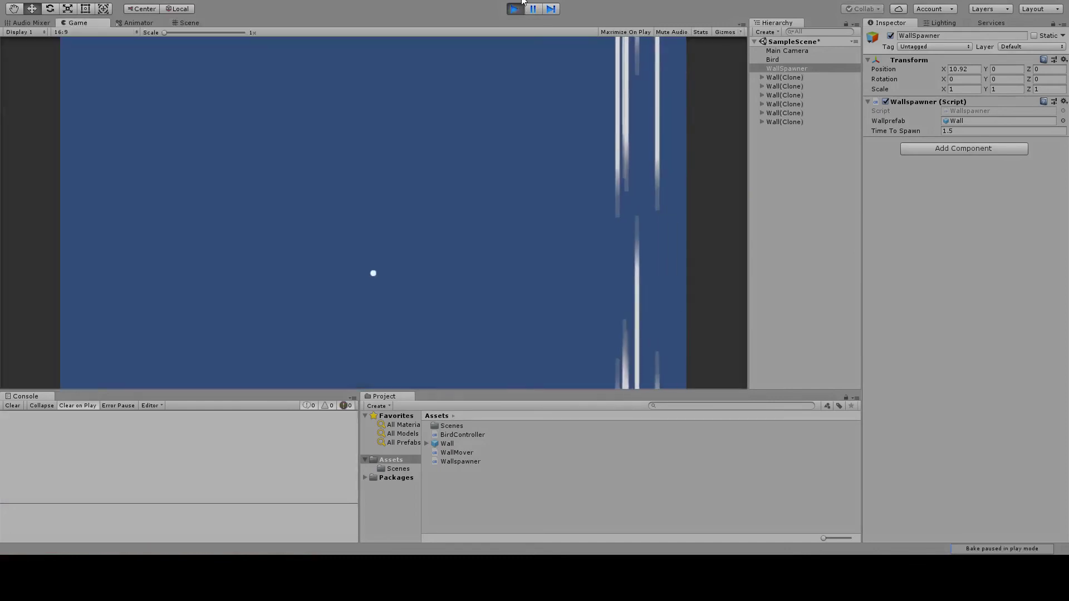
{"action": "key", "text": "space"}
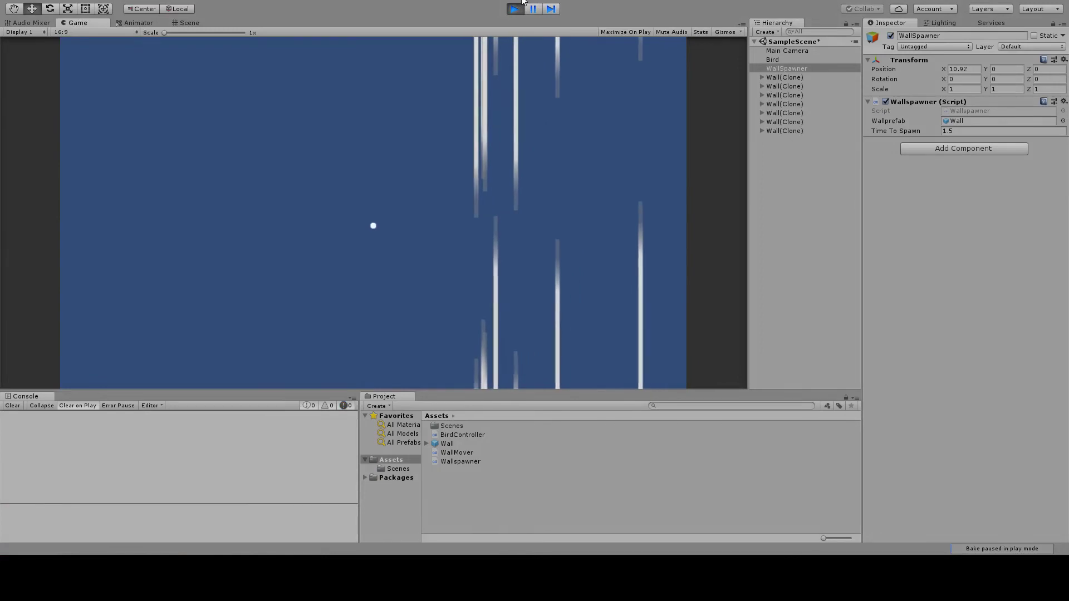
{"action": "key", "text": "space"}
{"action": "key", "text": "space"}
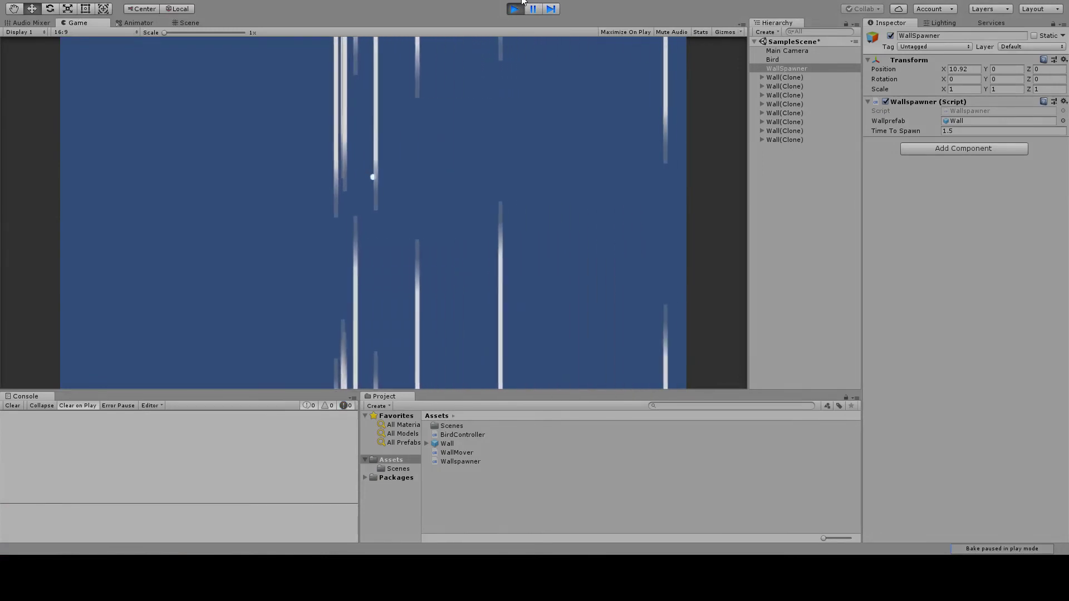
{"action": "left_click", "coordinate": [522, 2]}
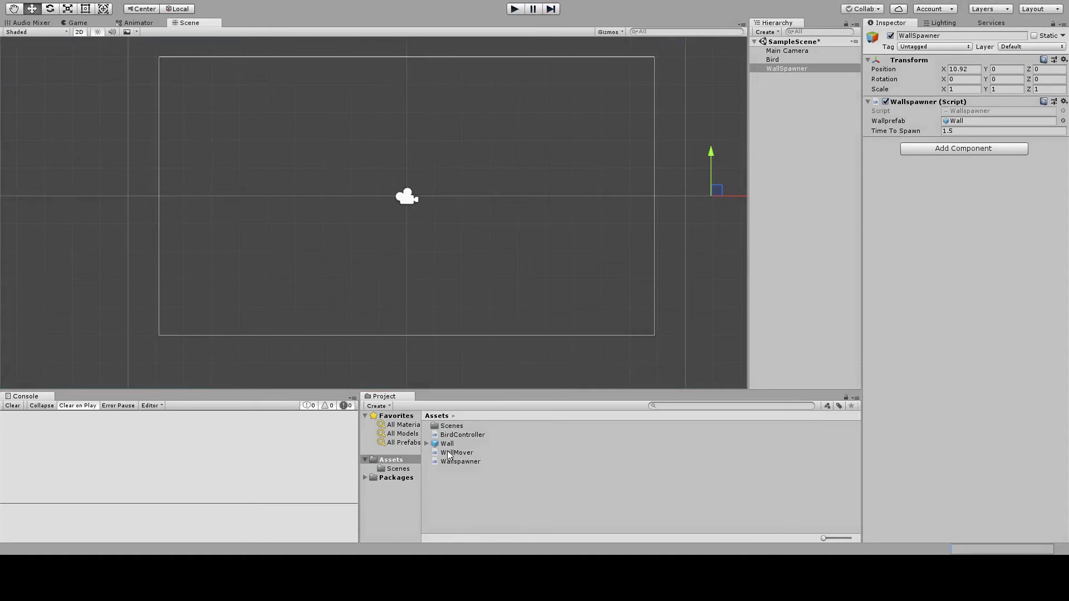
{"action": "left_click", "coordinate": [448, 443]}
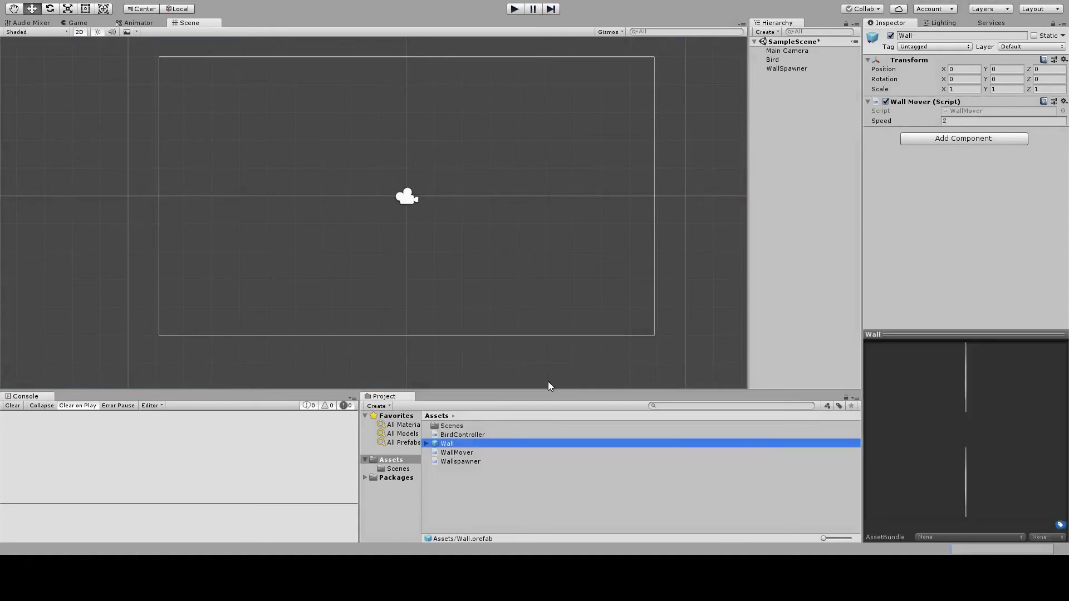
- Give both Wall prefab sprites a Rigidbody 2D with Gravity Scale 0
{"action": "key", "text": "Right"}
{"action": "key", "text": "Down"}
{"action": "scroll", "coordinate": [1037, 75], "scroll_direction": "down", "scroll_amount": 3}
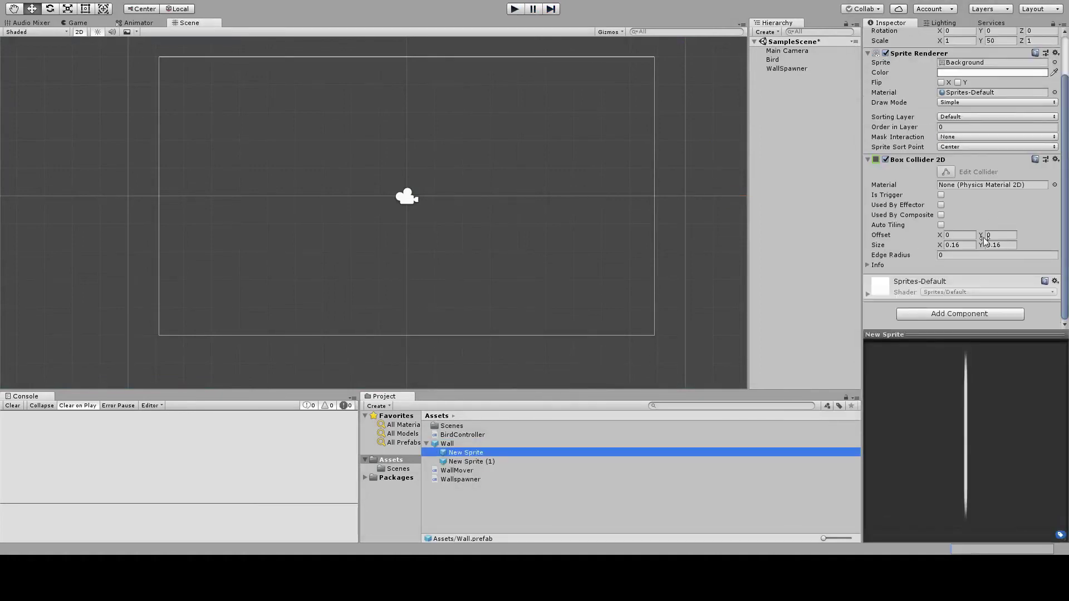
{"action": "key", "text": "Down"}
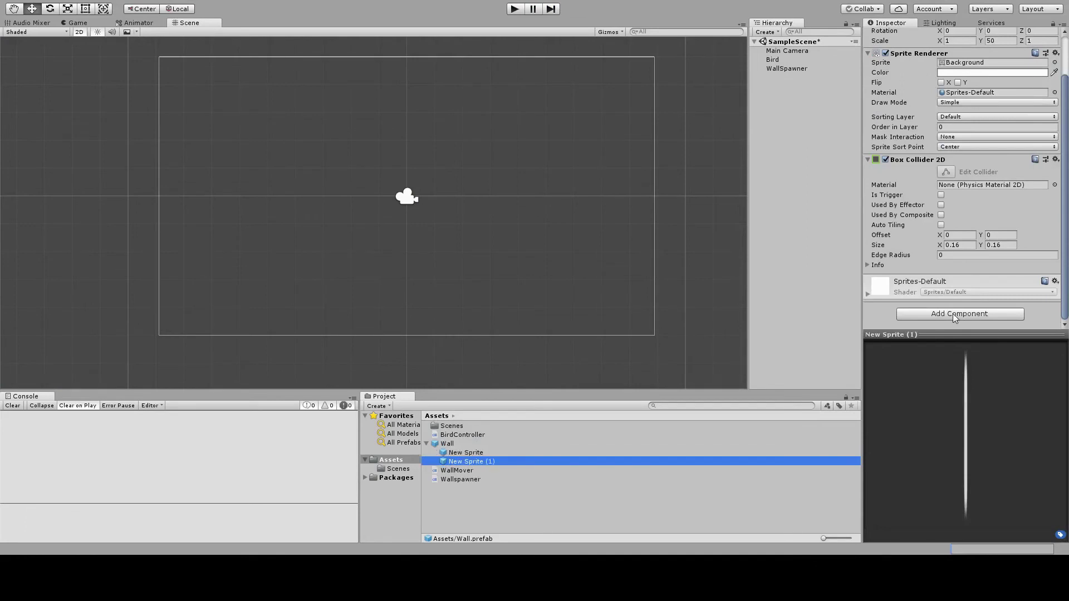
{"action": "key", "text": "shift+Up"}
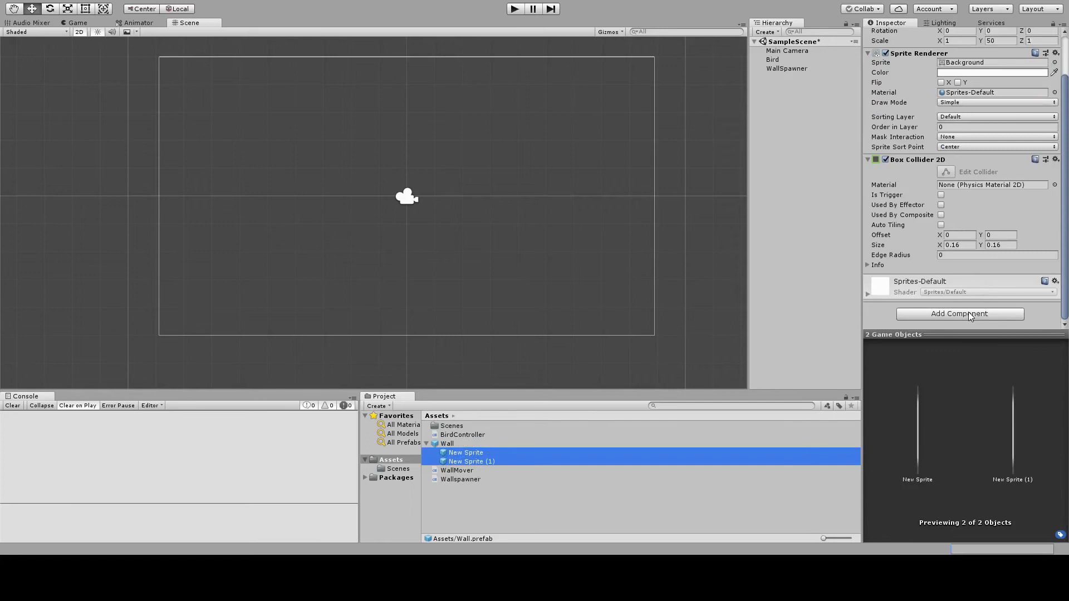
{"action": "left_click", "coordinate": [967, 312]}
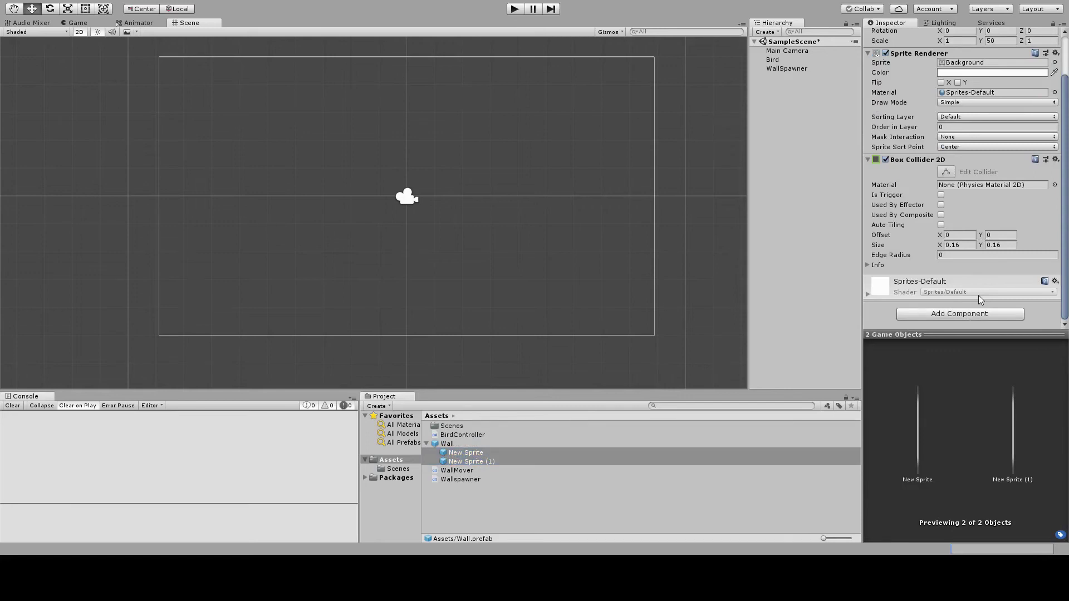
{"action": "scroll", "coordinate": [1010, 237], "scroll_direction": "down", "scroll_amount": 2}
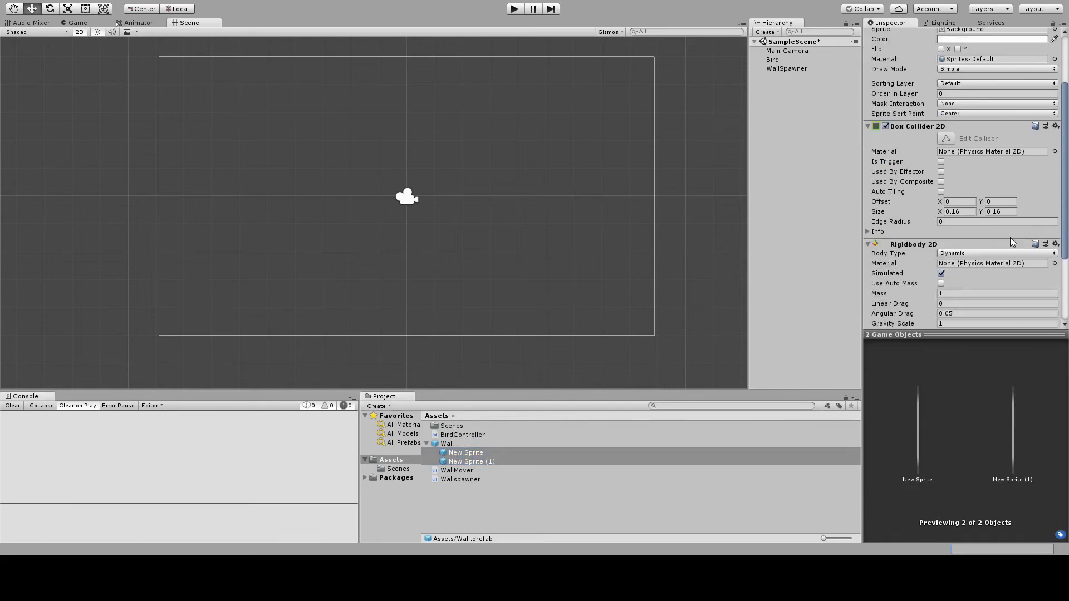
{"action": "scroll", "coordinate": [1010, 237], "scroll_direction": "down", "scroll_amount": 2}
{"action": "scroll", "coordinate": [991, 228], "scroll_direction": "down", "scroll_amount": 3}
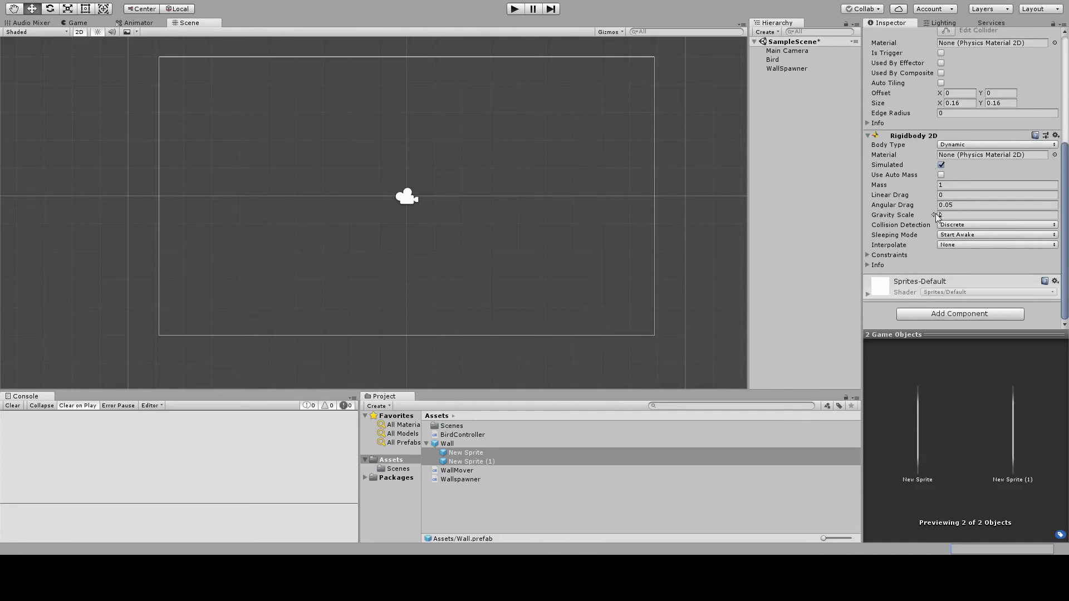
{"action": "left_click", "coordinate": [939, 215]}
{"action": "type", "text": "0"}
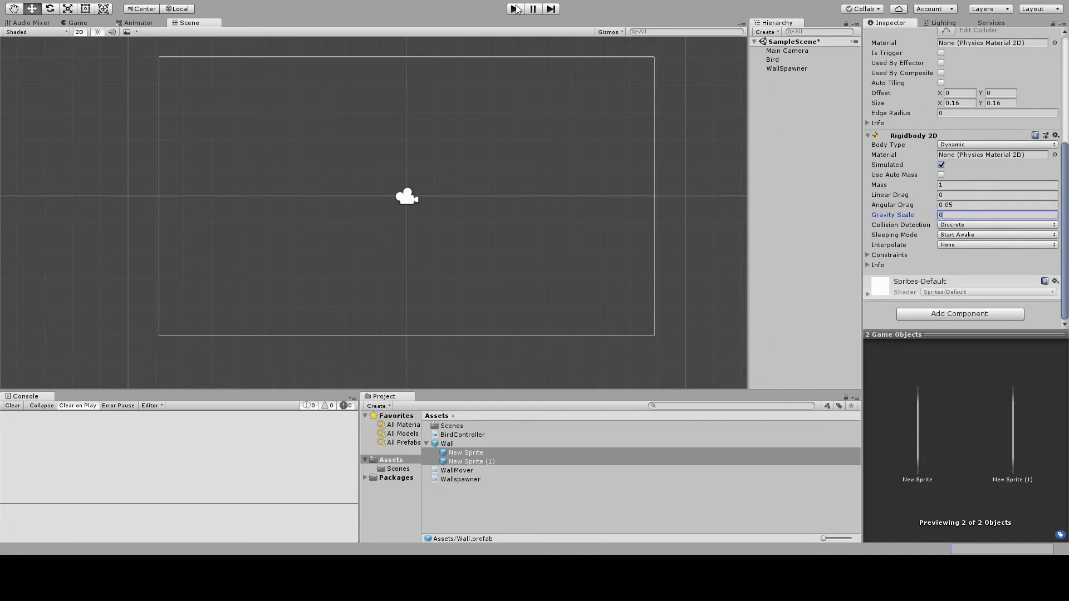
{"action": "left_click", "coordinate": [784, 68]}
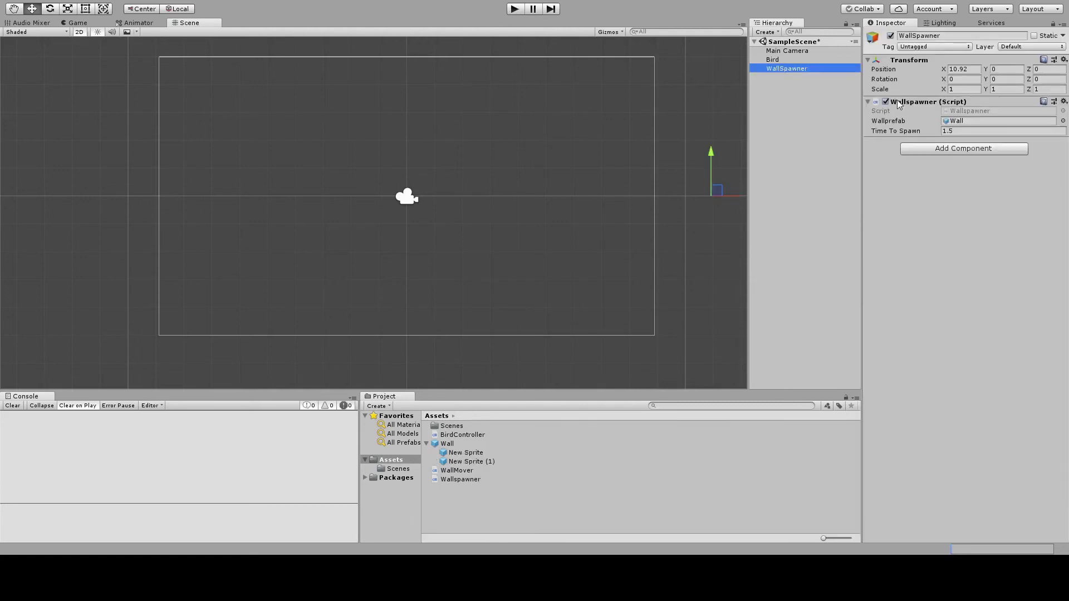
- Change WallSpawner's Time To Spawn to 2.5 and start play mode
{"action": "left_click", "coordinate": [978, 131]}
{"action": "type", "text": "2.5"}
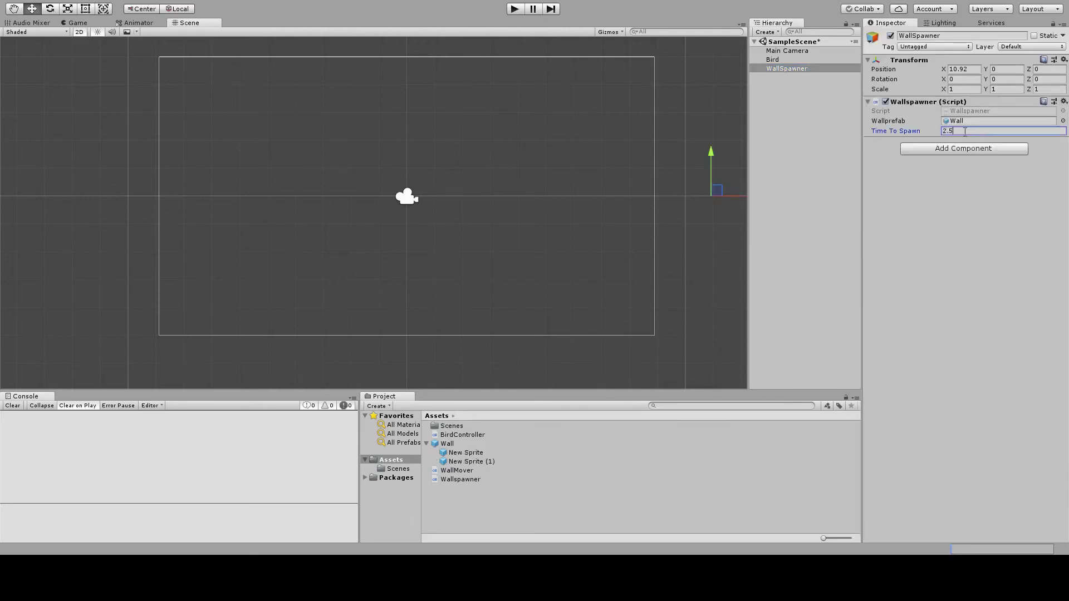
{"action": "type", "text": "q"}
{"action": "key", "text": "ctrl+p"}
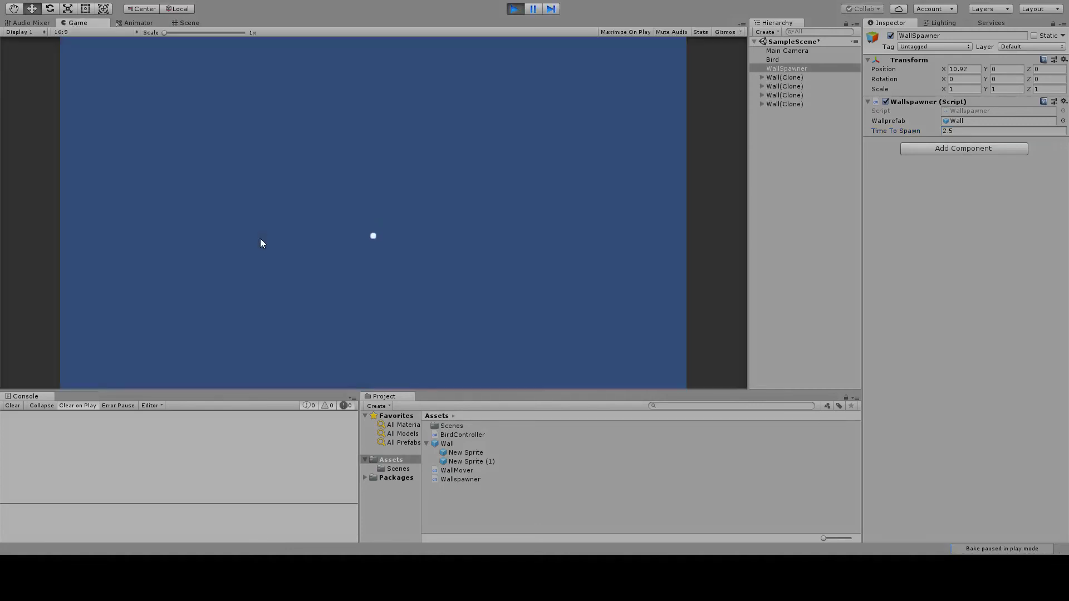
- Flap the bird through the wider-spaced walls, then stop play mode
{"action": "left_click", "coordinate": [261, 239]}
{"action": "left_click", "coordinate": [261, 240]}
{"action": "left_click", "coordinate": [261, 239]}
{"action": "left_click", "coordinate": [261, 239]}
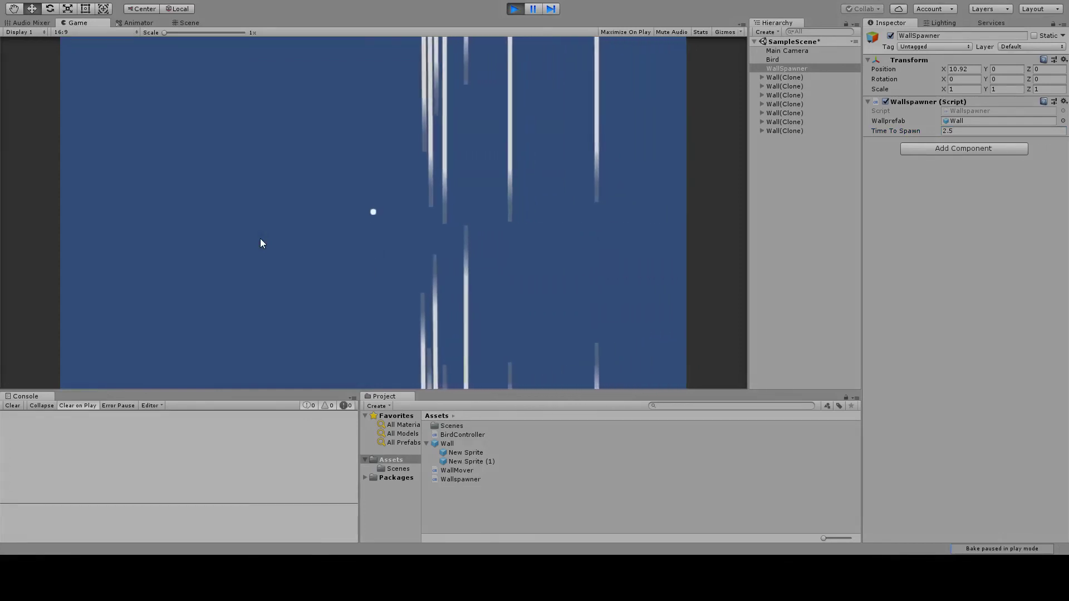
{"action": "left_click", "coordinate": [381, 194]}
{"action": "left_click", "coordinate": [406, 175]}
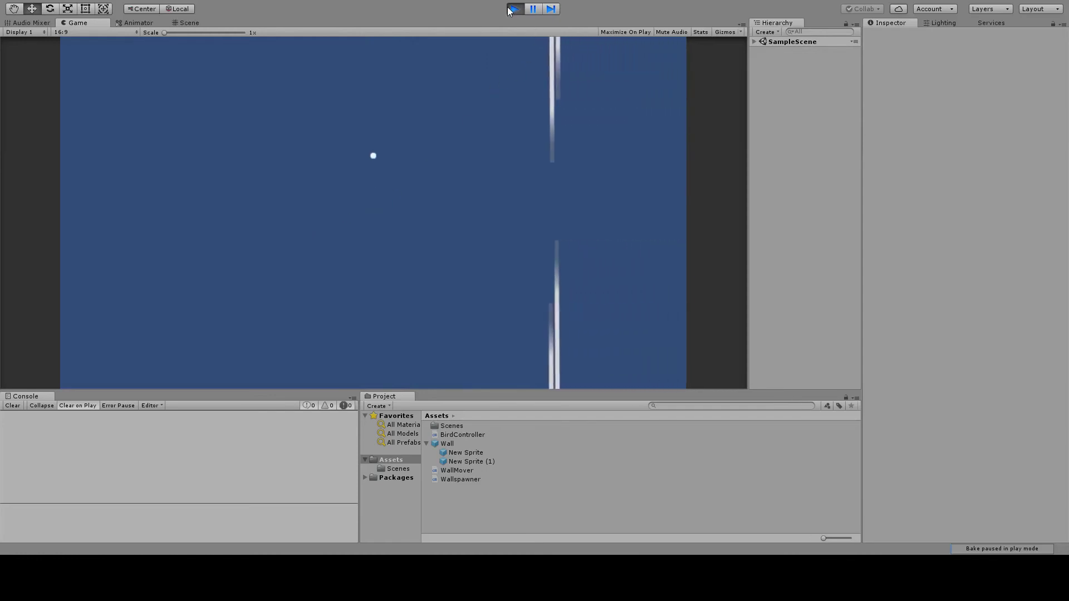
{"action": "key", "text": "space"}
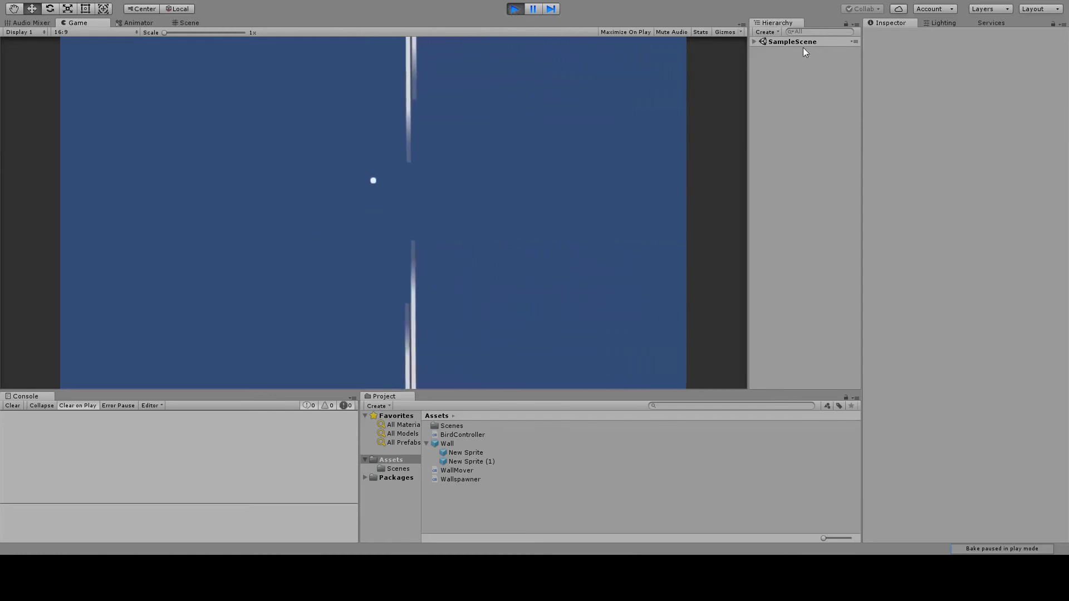
{"action": "left_click", "coordinate": [754, 42]}
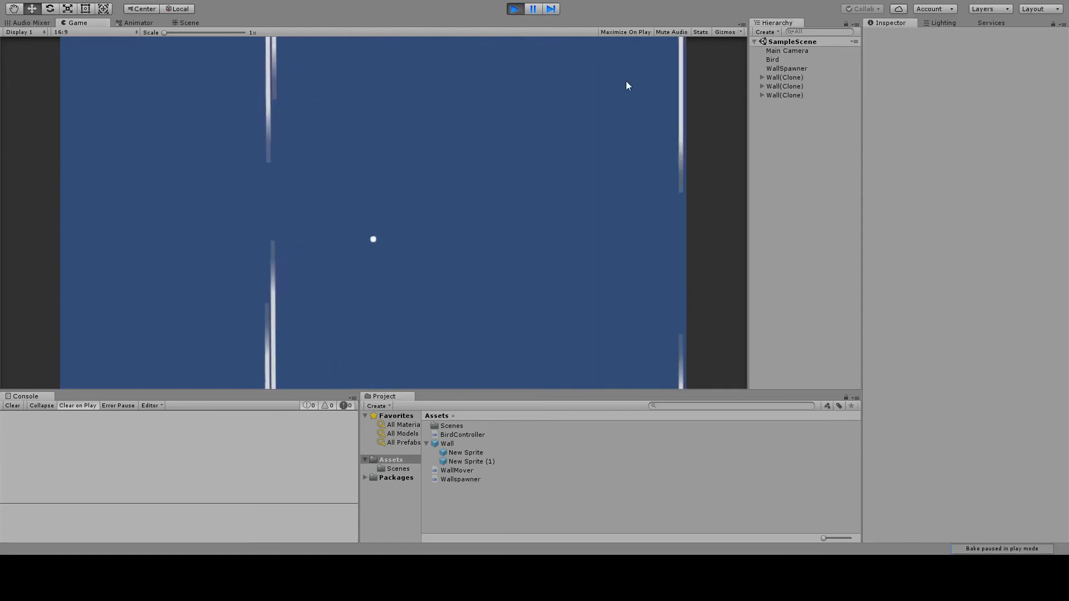
{"action": "left_click", "coordinate": [490, 158]}
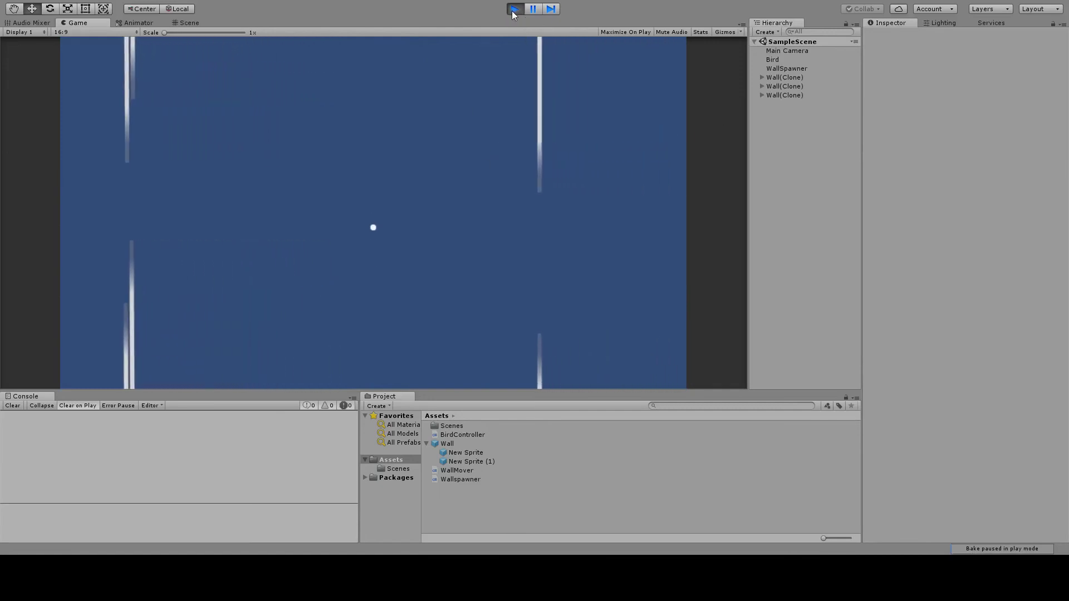
{"action": "left_click", "coordinate": [513, 9]}
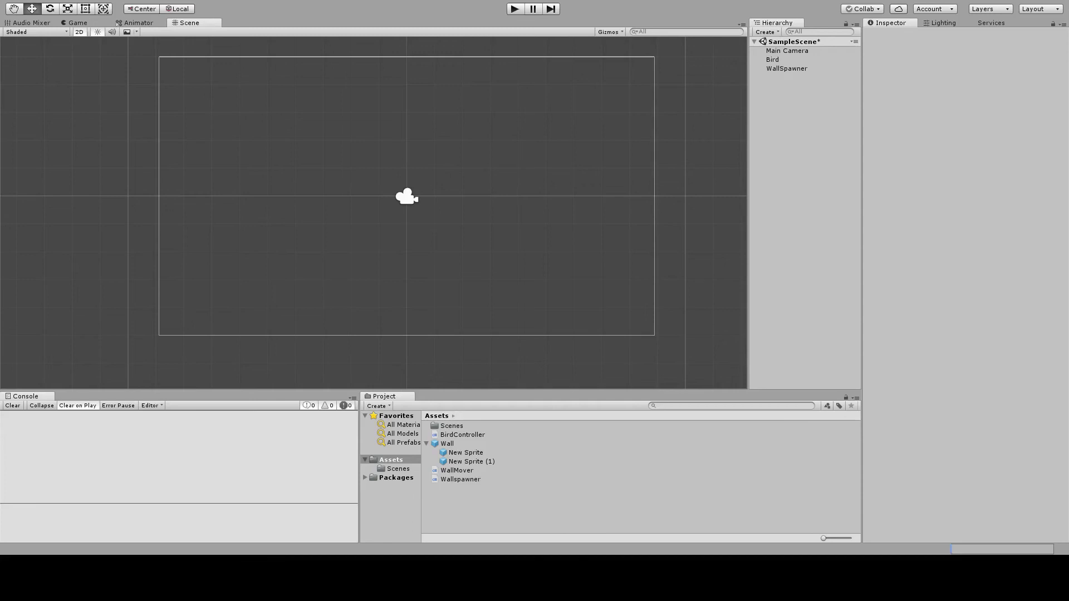
- Run the game, flap the bird six times with Space past the spawning walls, then stop play mode
{"action": "key", "text": "ctrl+p"}
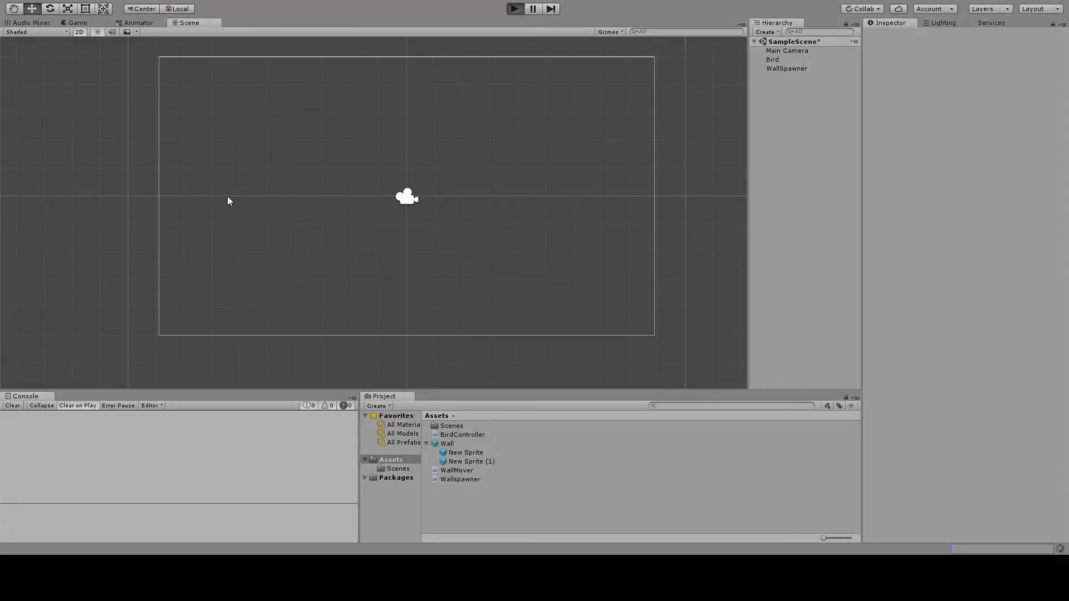
{"action": "key", "text": "space"}
{"action": "key", "text": "space"}
{"action": "key", "text": "space"}
{"action": "key", "text": "space"}
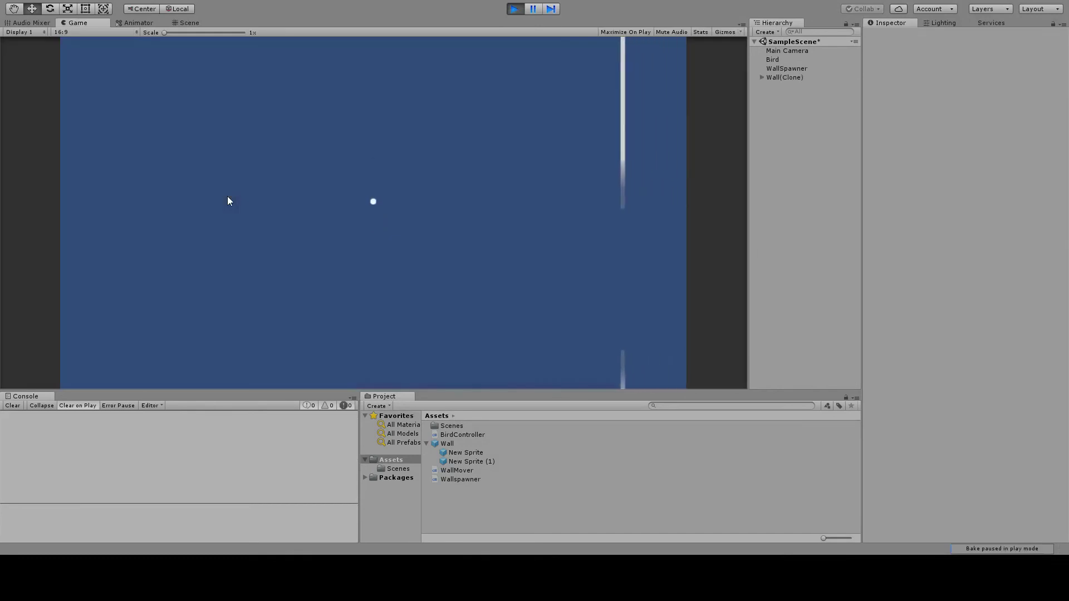
{"action": "key", "text": "space"}
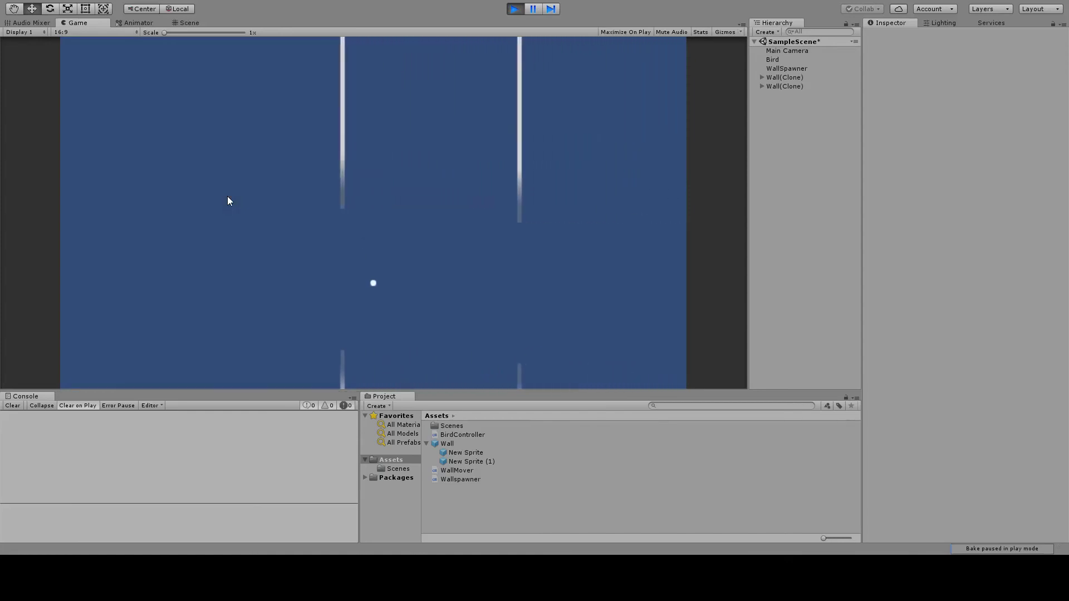
{"action": "key", "text": "space"}
{"action": "key", "text": "space"}
{"action": "key", "text": "space"}
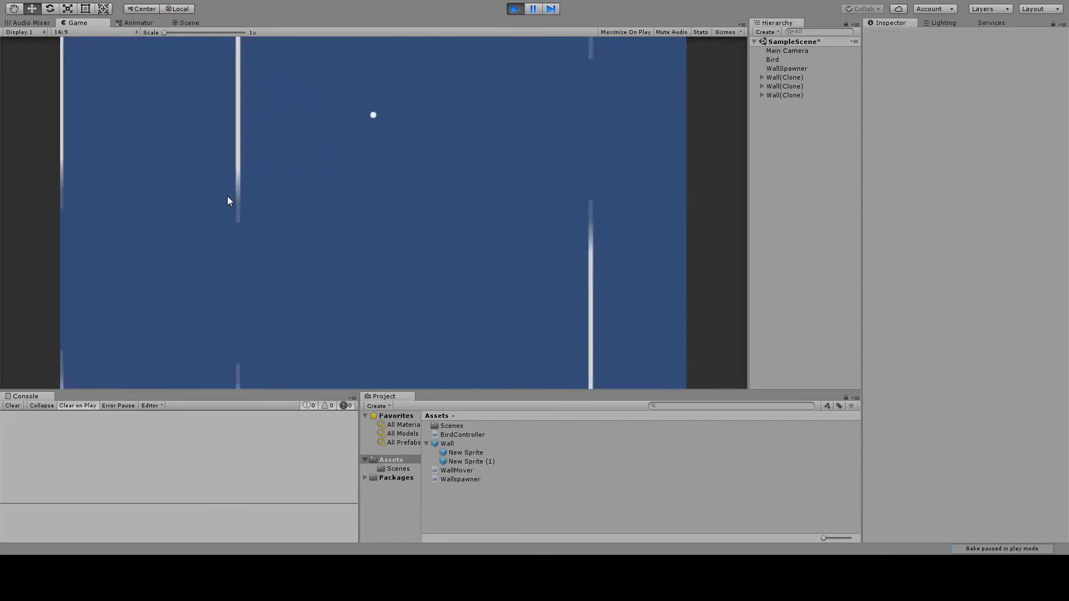
{"action": "key", "text": "space"}
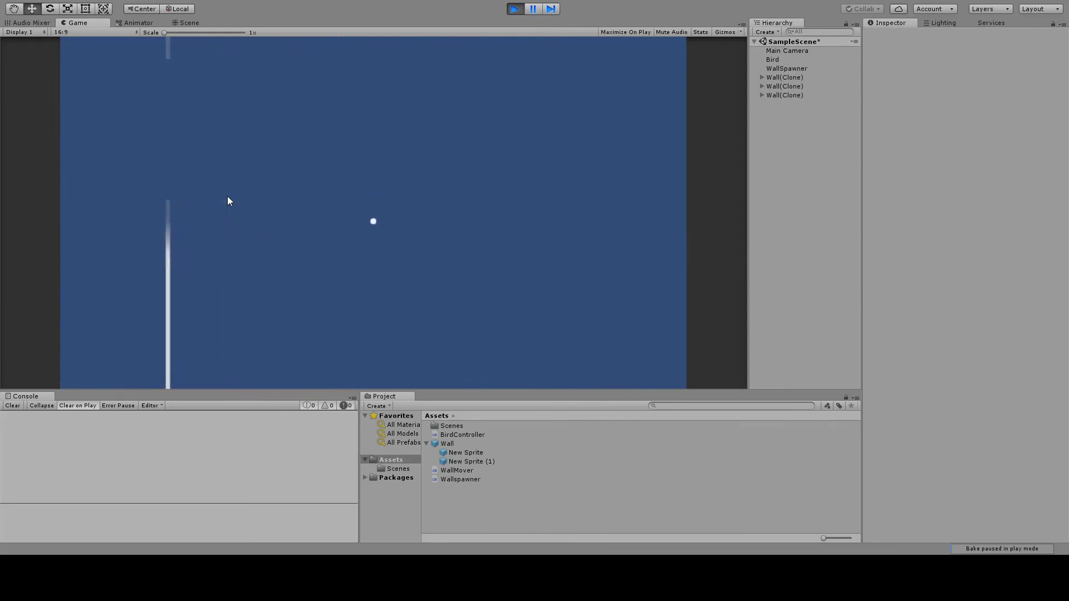
{"action": "key", "text": "space"}
{"action": "key", "text": "space"}
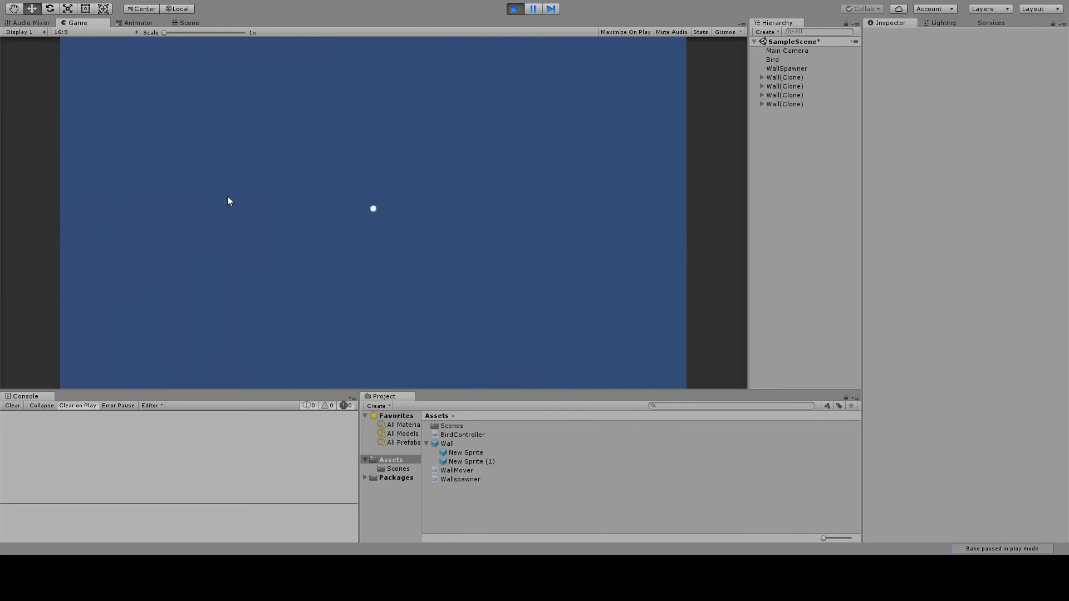
{"action": "key", "text": "space"}
{"action": "key", "text": "ctrl+p"}
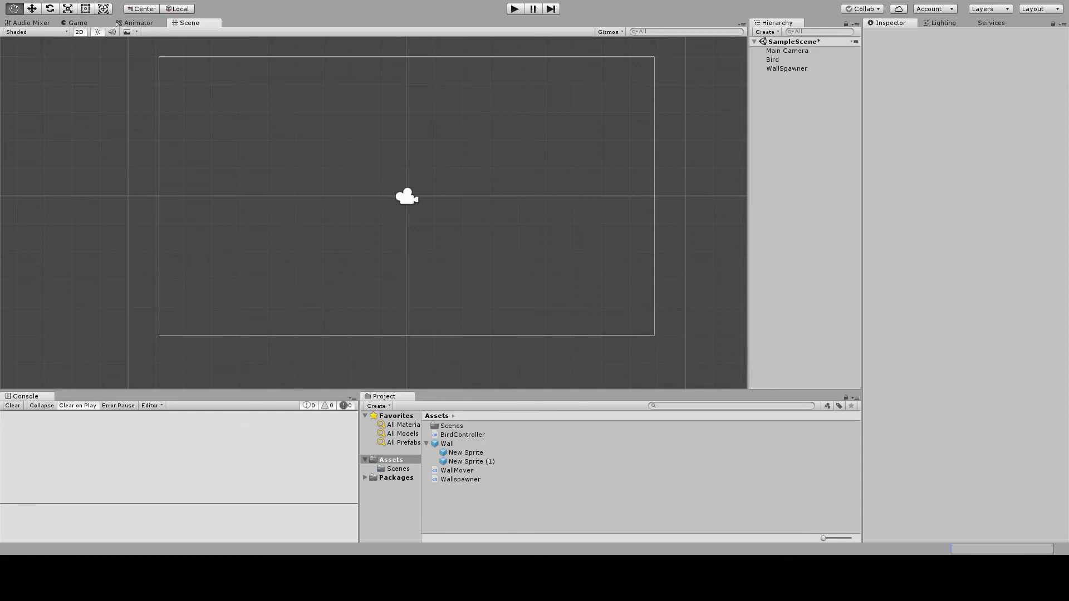
{"action": "left_click", "coordinate": [234, 267]}
{"action": "key", "text": "ctrl+p"}
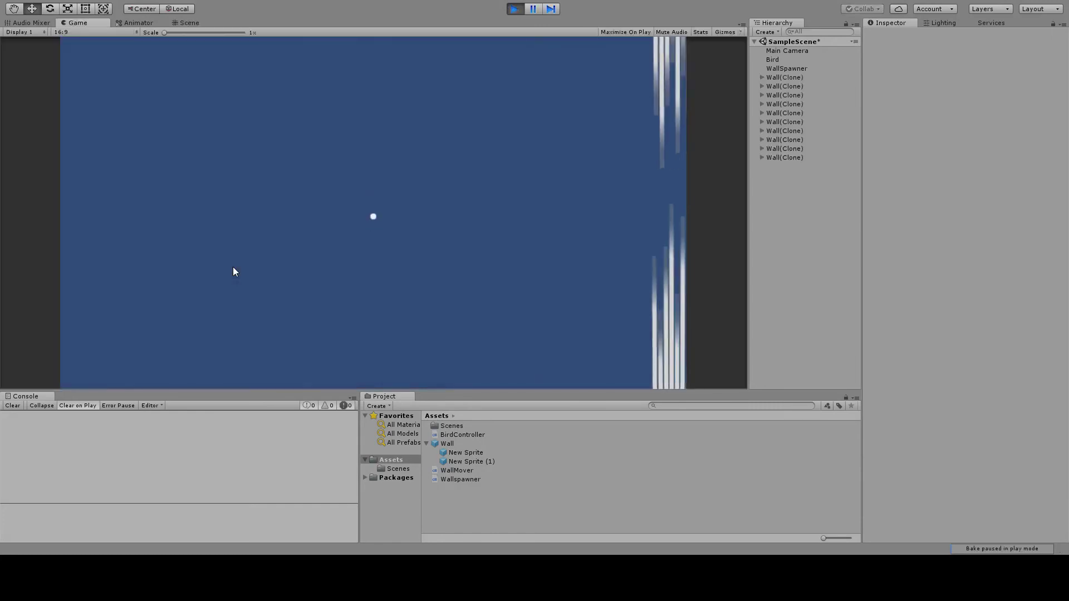
{"action": "left_click", "coordinate": [232, 267]}
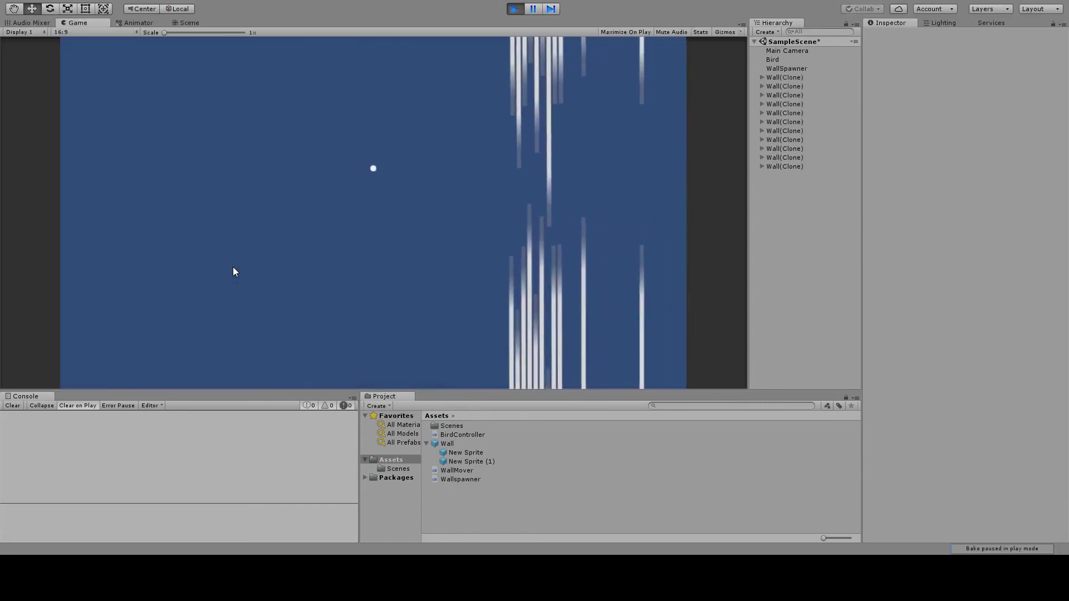
{"action": "left_click", "coordinate": [233, 267]}
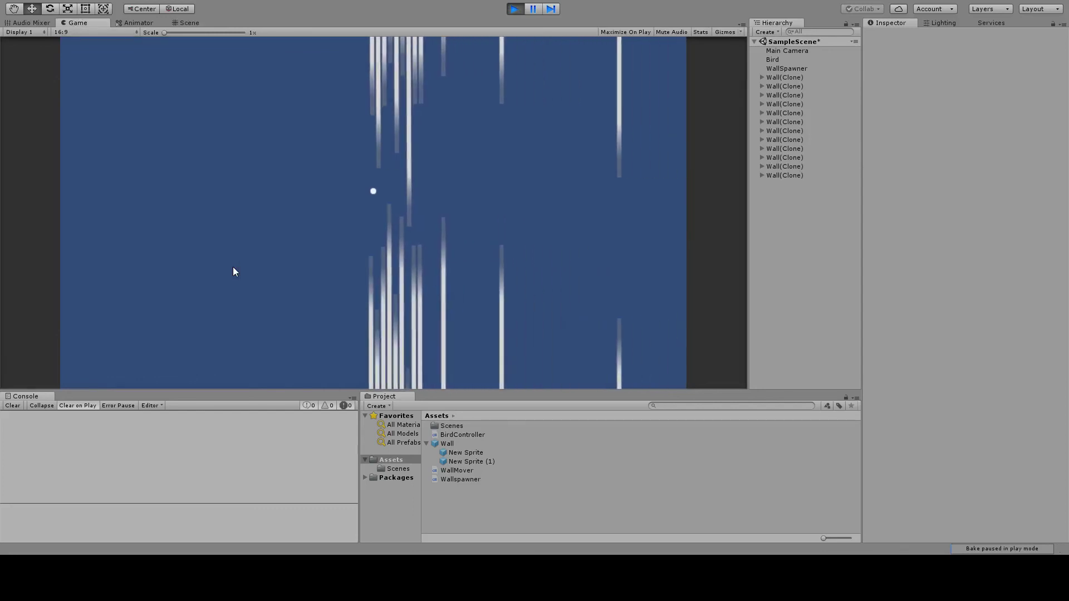
{"action": "key", "text": "ctrl+p"}
{"action": "key", "text": "q"}
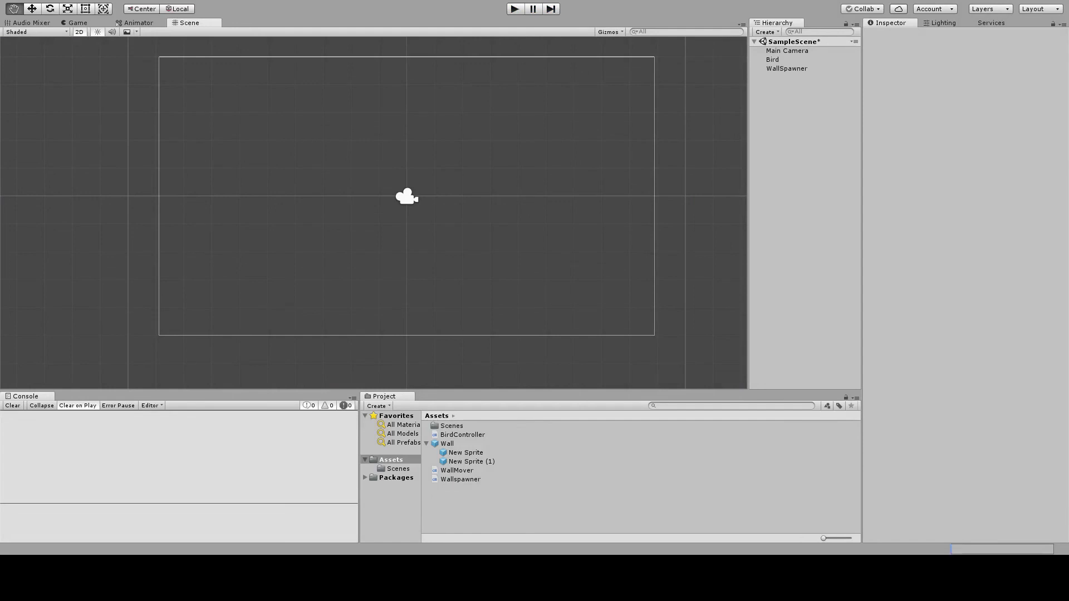
{"action": "key", "text": "ctrl+p"}
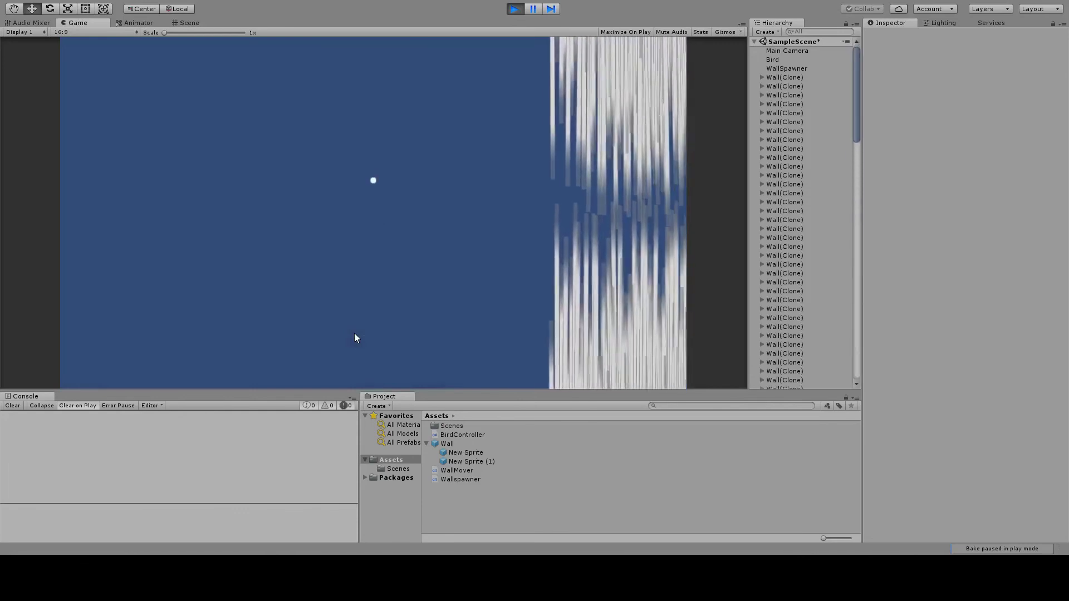
{"action": "key", "text": "ctrl+p"}
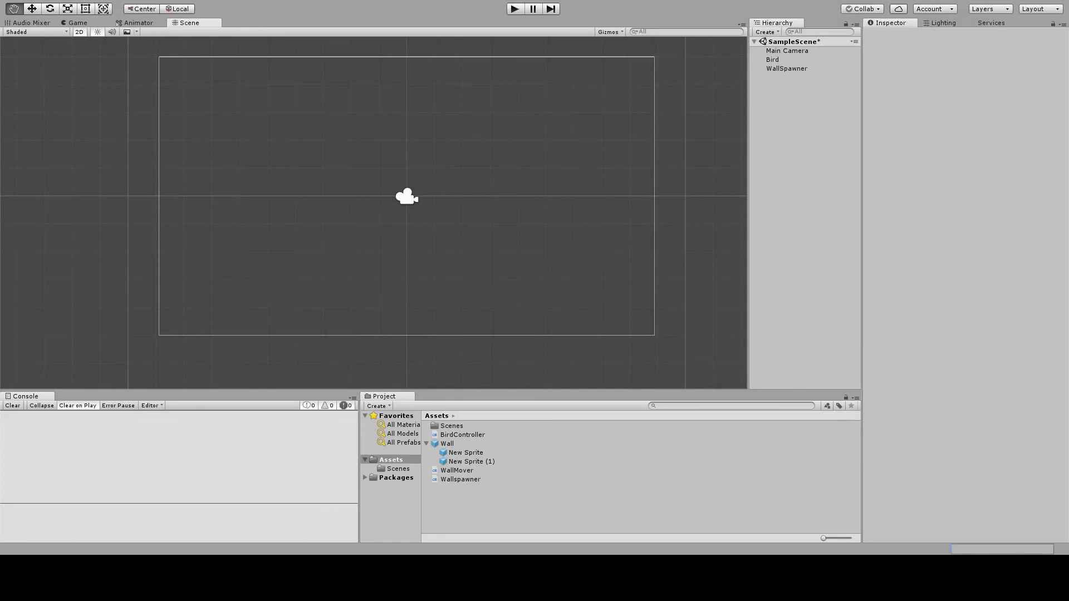
{"action": "left_click", "coordinate": [780, 69]}
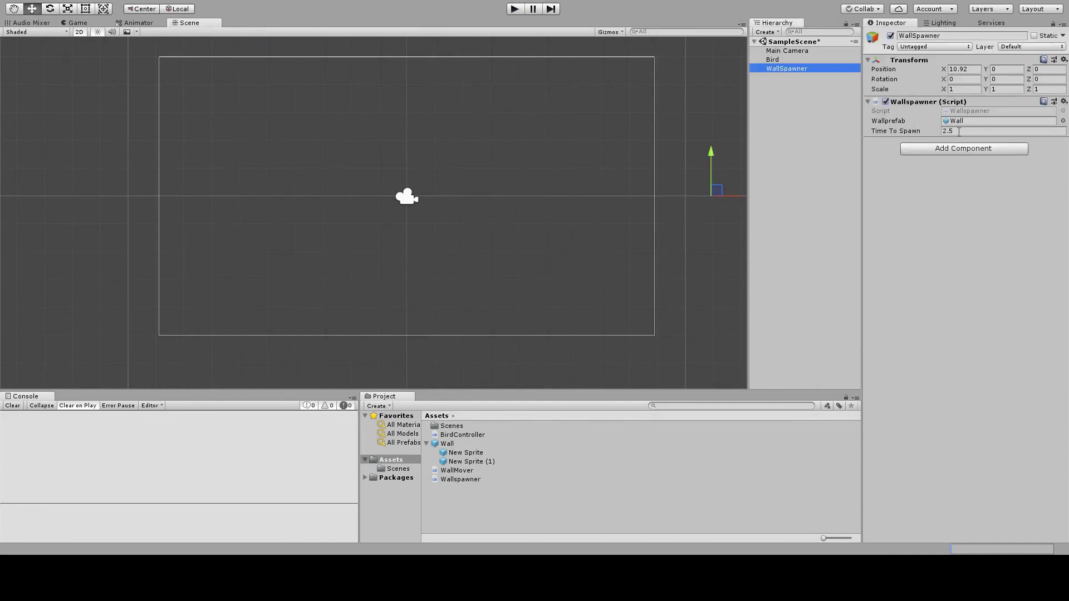
- Set WallSpawner's Time To Spawn to 3 and save the scene
{"action": "left_click", "coordinate": [959, 131]}
{"action": "type", "text": "3"}
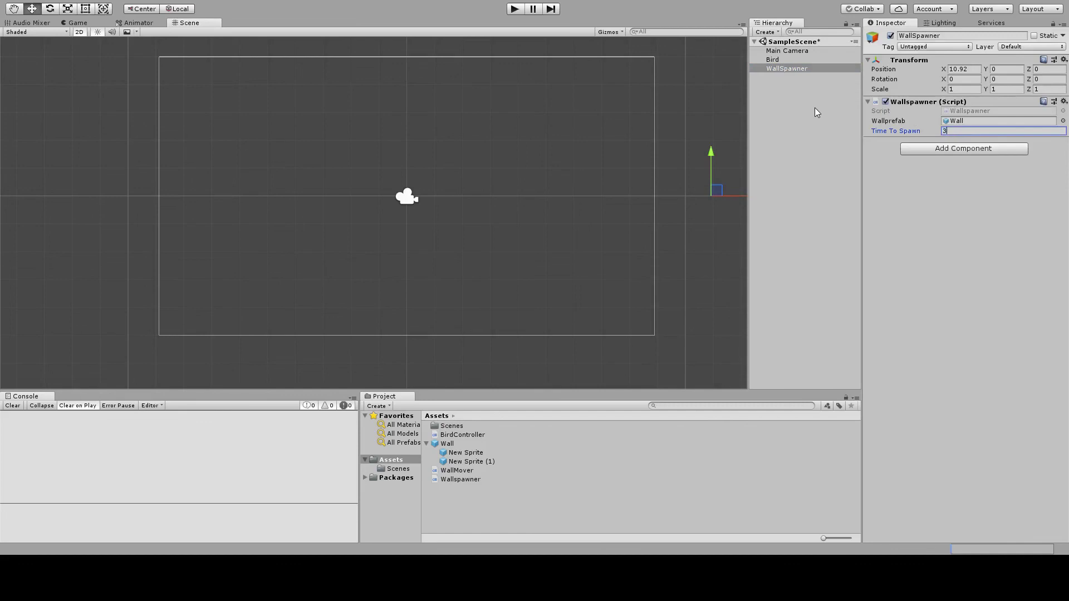
{"action": "key", "text": "ctrl+s"}
- Playtest the 3-second spawn interval, flapping the bird several times, then stop the game
{"action": "key", "text": "ctrl+p"}
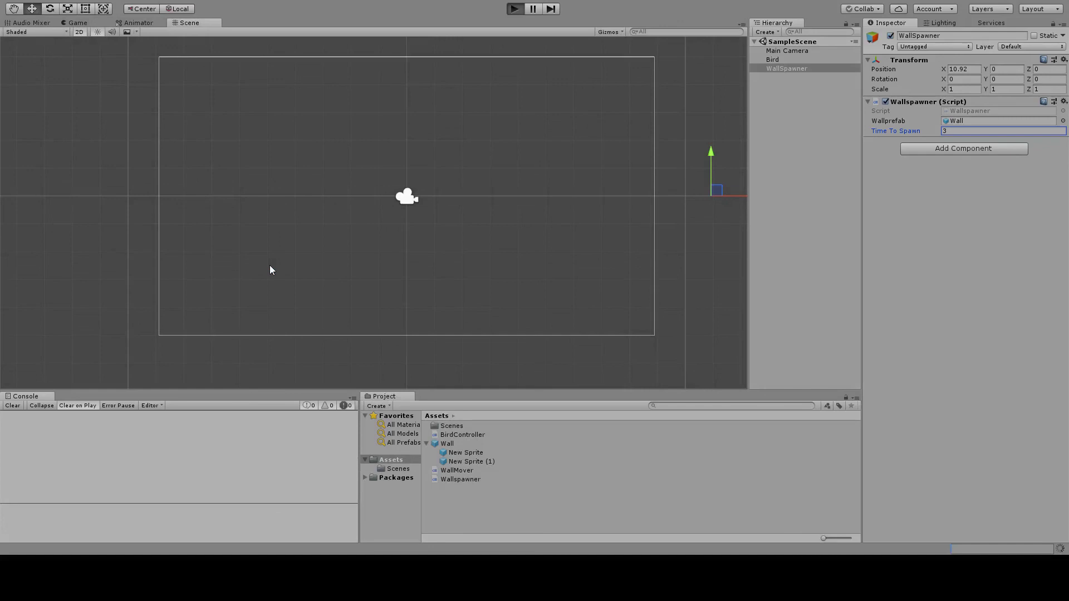
{"action": "left_click", "coordinate": [269, 265]}
{"action": "left_click", "coordinate": [269, 265]}
{"action": "left_click", "coordinate": [270, 265]}
{"action": "left_click", "coordinate": [269, 266]}
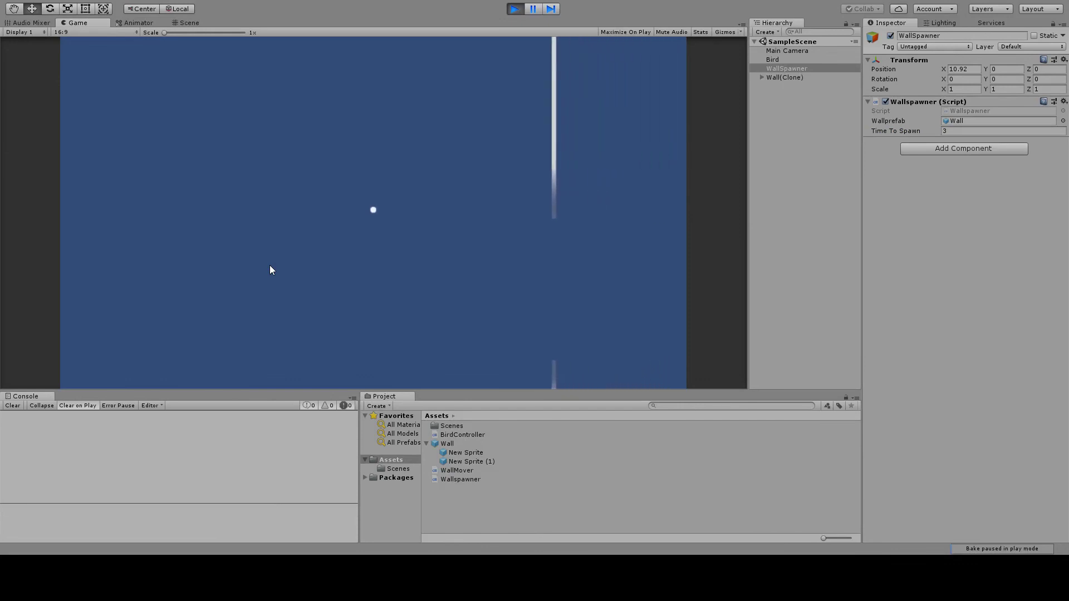
{"action": "left_click", "coordinate": [270, 265]}
{"action": "left_click", "coordinate": [270, 265]}
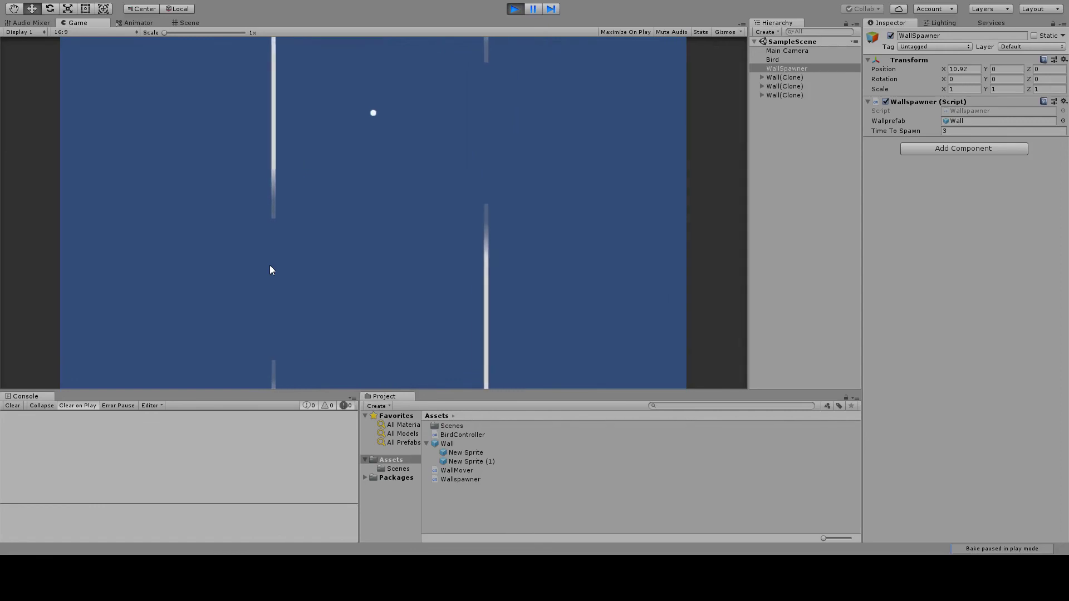
{"action": "key", "text": "ctrl+p"}
{"action": "left_click", "coordinate": [946, 131]}
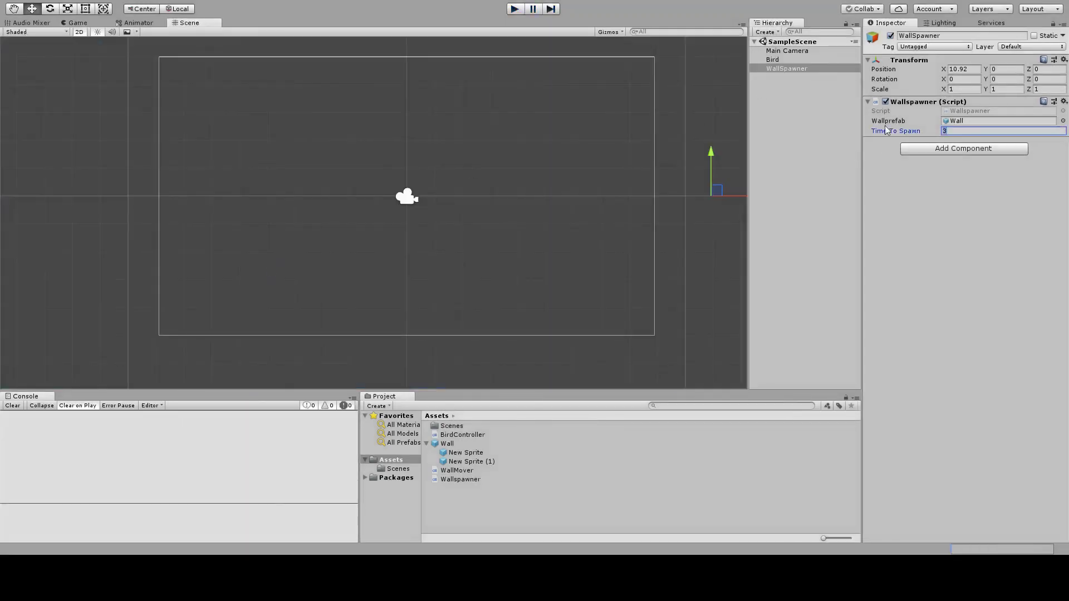
- Change Time To Spawn to 1.5 and start a new test run
{"action": "type", "text": "1.5"}
{"action": "key", "text": "ctrl+p"}
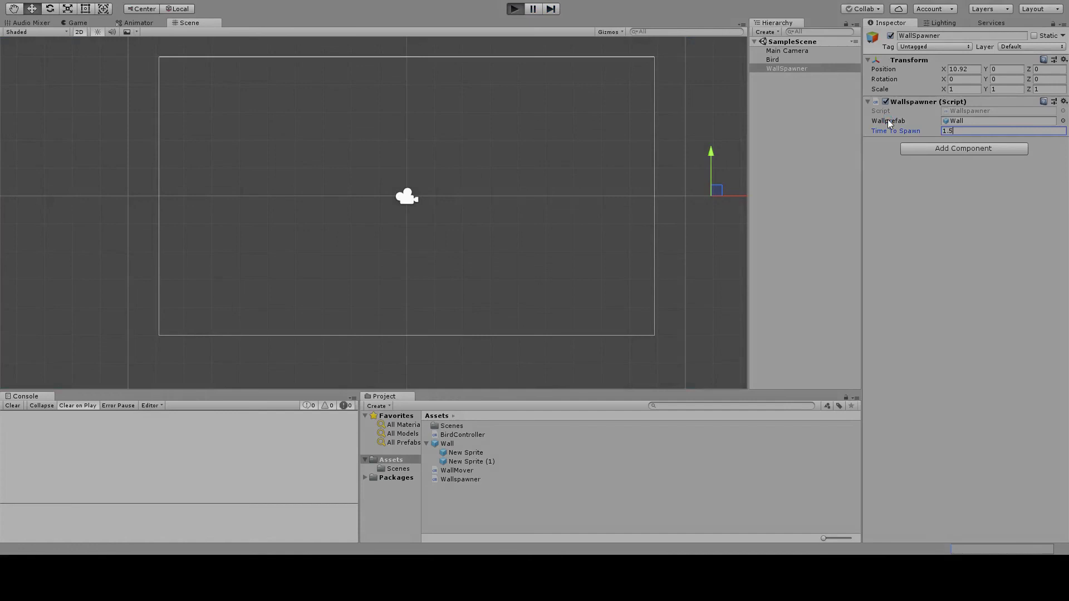
{"action": "key", "text": "ctrl+p"}
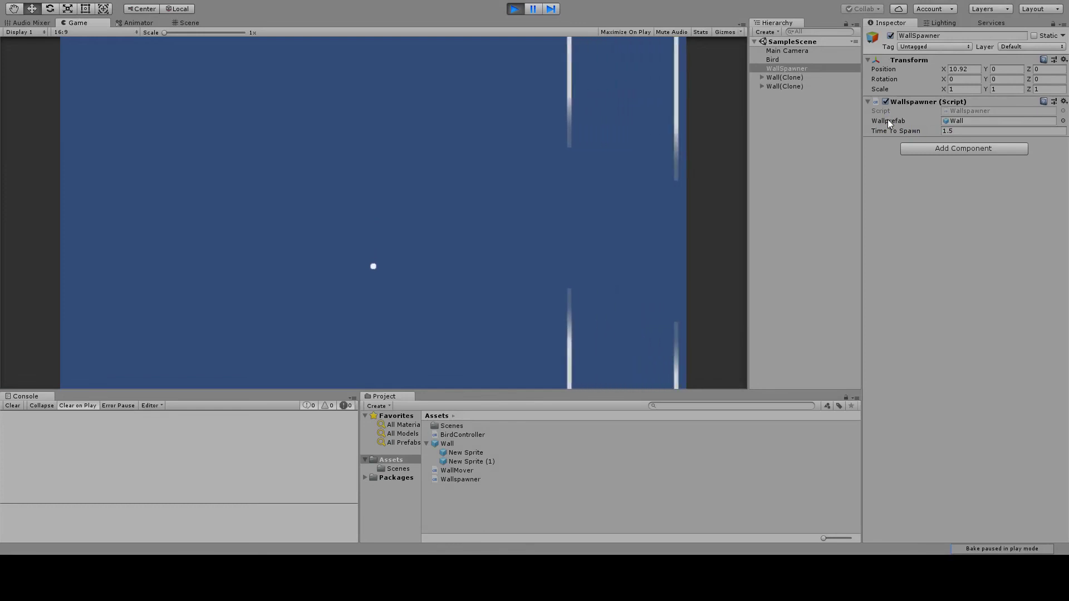
- Keep the bird flying with Space while the closer-spaced walls scroll in
{"action": "key", "text": "space"}
{"action": "key", "text": "space"}
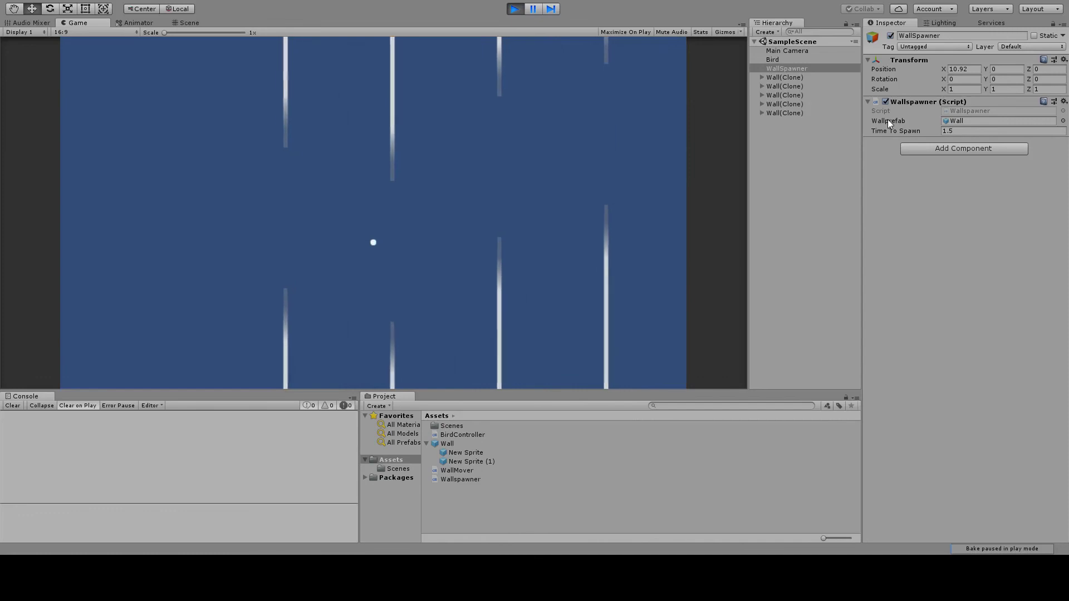
{"action": "key", "text": "space"}
{"action": "key", "text": "space"}
{"action": "key", "text": "space"}
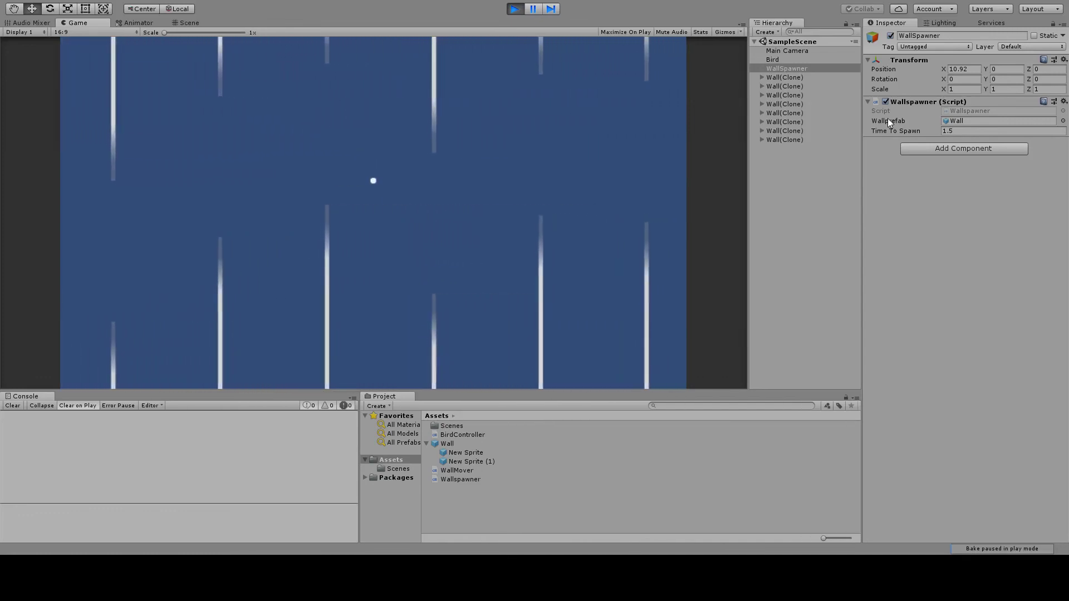
{"action": "key", "text": "space"}
{"action": "key", "text": "space"}
{"action": "key", "text": "space"}
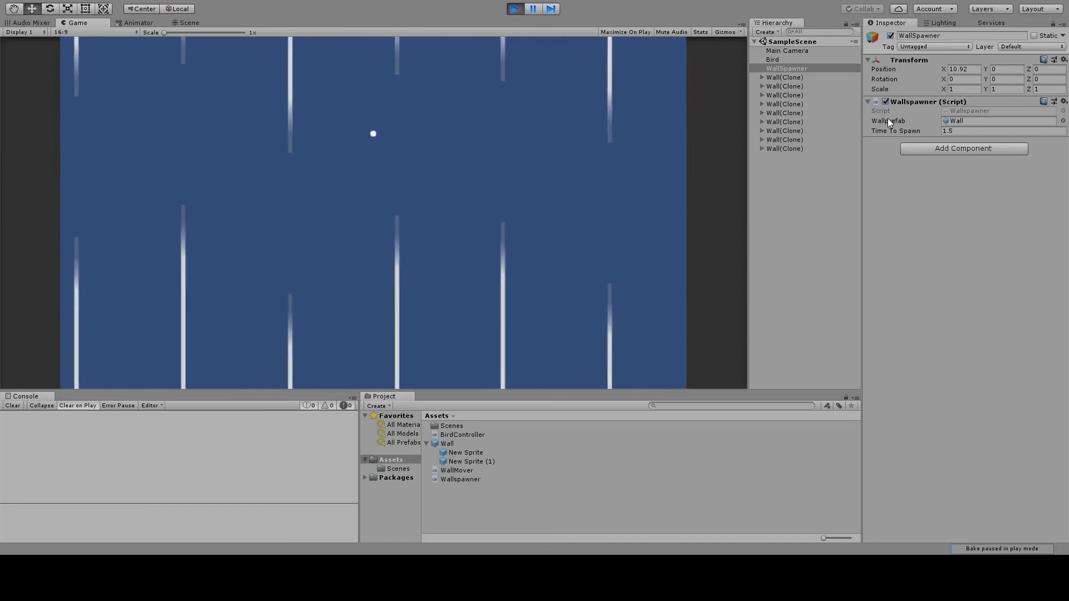
{"action": "key", "text": "space"}
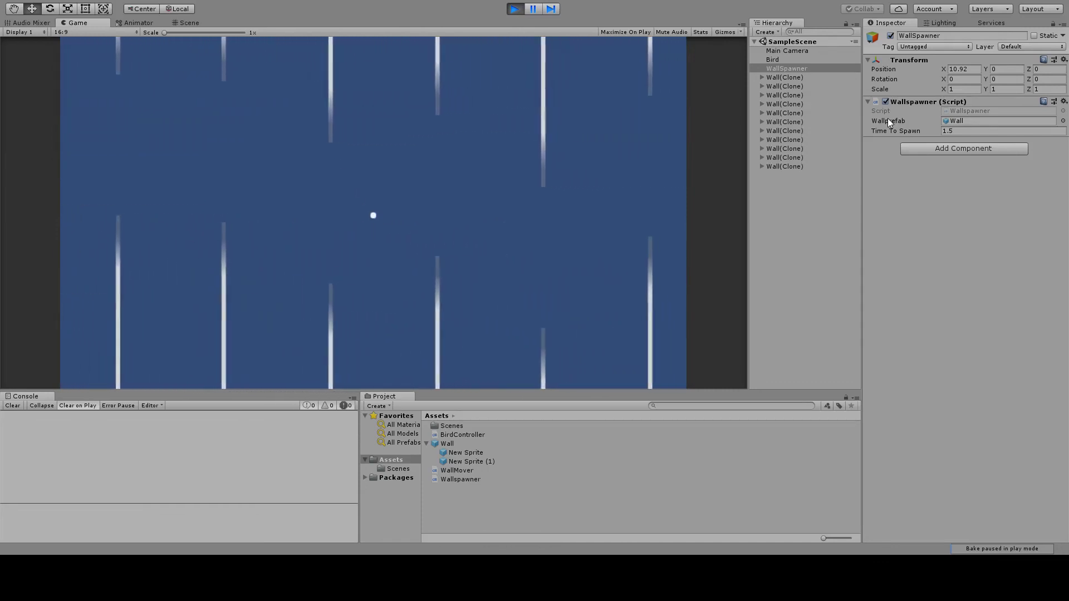
{"action": "key", "text": "space"}
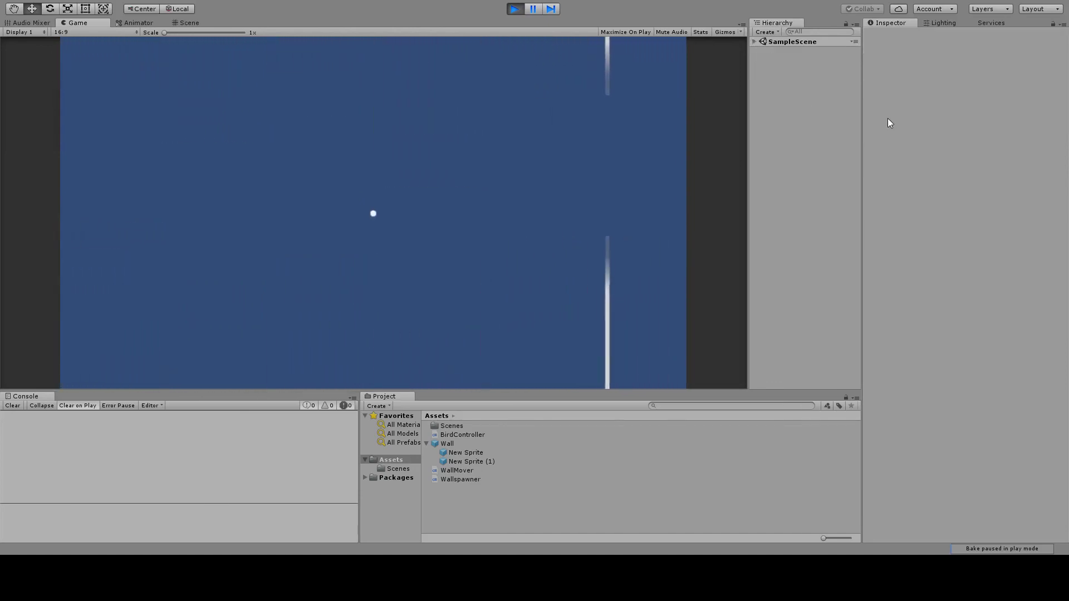
{"action": "key", "text": "space"}
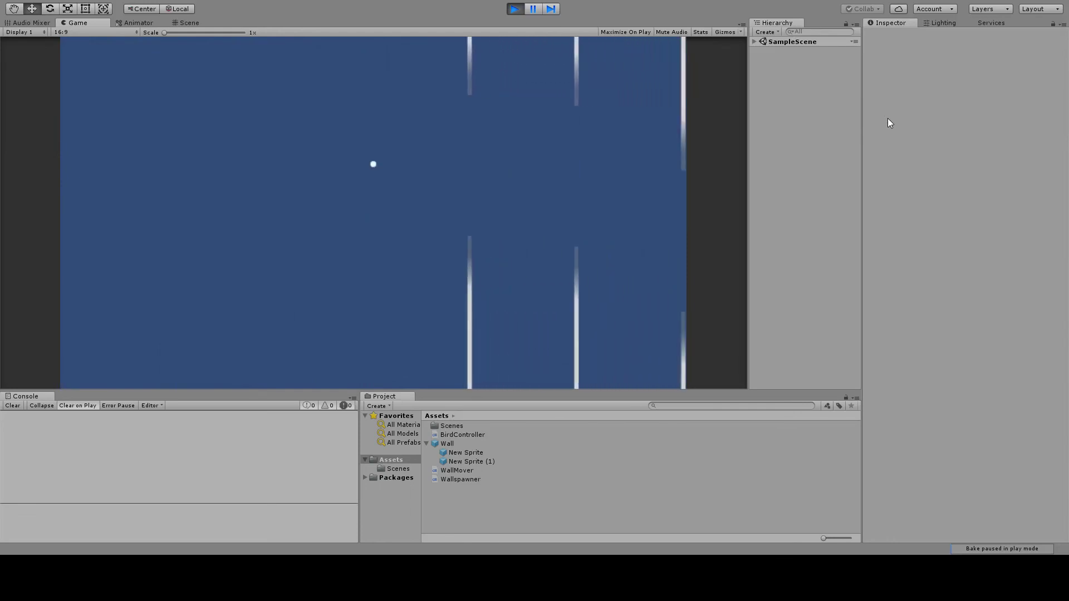
{"action": "key", "text": "space"}
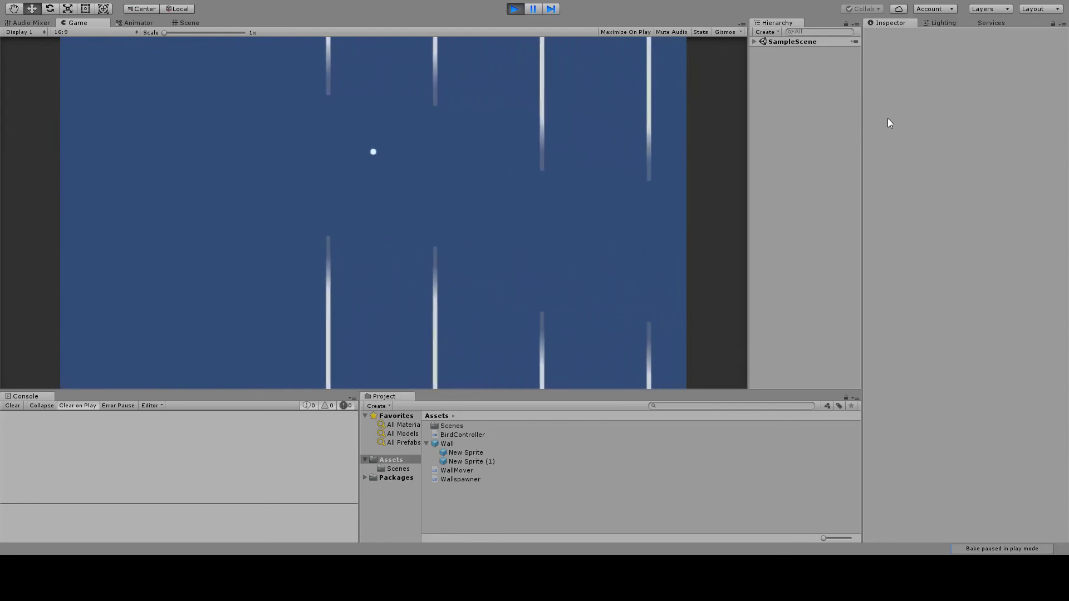